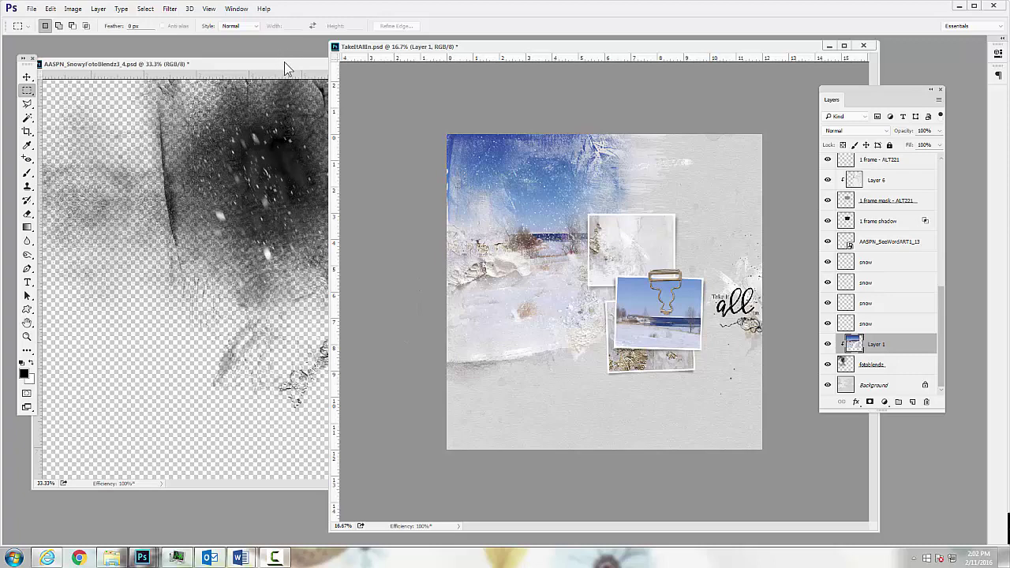
- Select the third snow layer of the snowy blend template, keeping its blend mode Normal
{"action": "left_click_drag", "start_coordinate": [287, 66], "coordinate": [294, 76]}
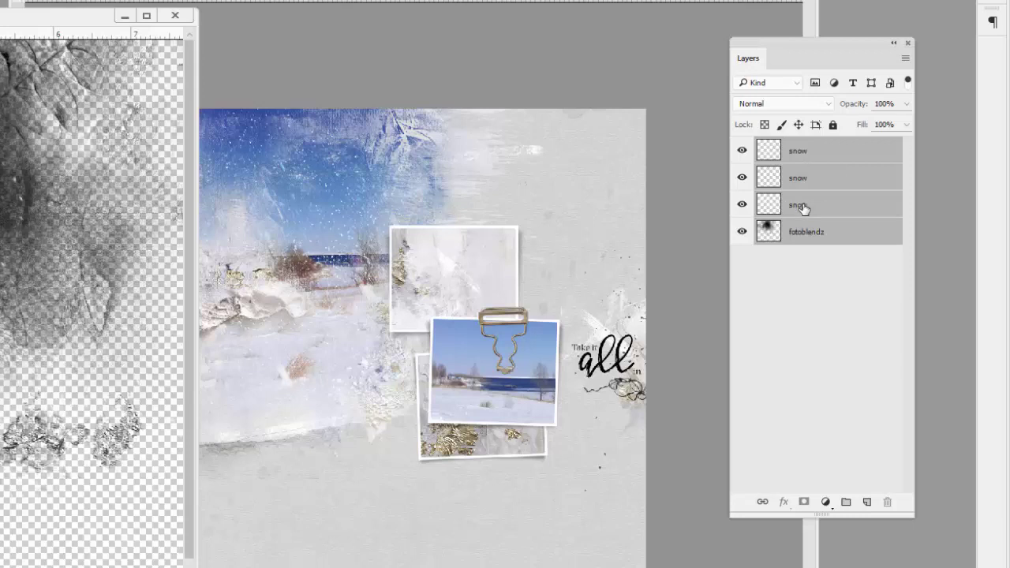
{"action": "left_click", "coordinate": [799, 205]}
{"action": "left_click", "coordinate": [824, 105]}
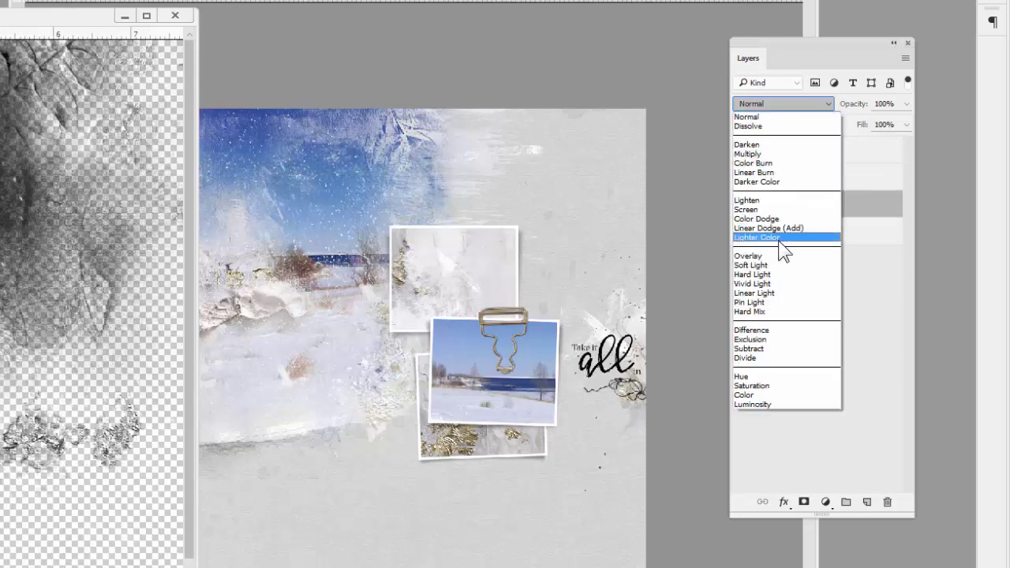
{"action": "left_click", "coordinate": [878, 240]}
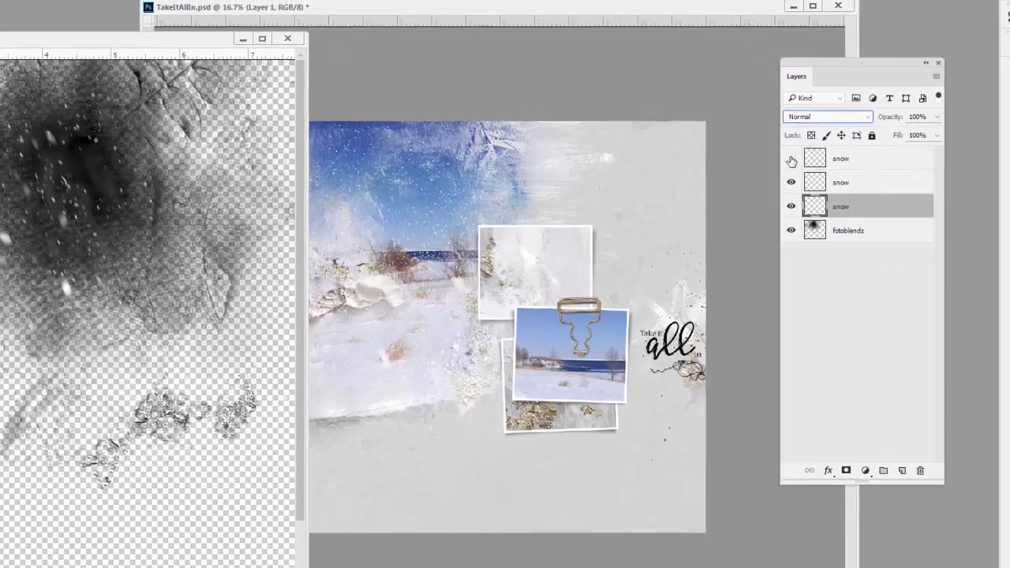
- Hide and reshow the three top snow layers to compare their effect
{"action": "left_click", "coordinate": [792, 161]}
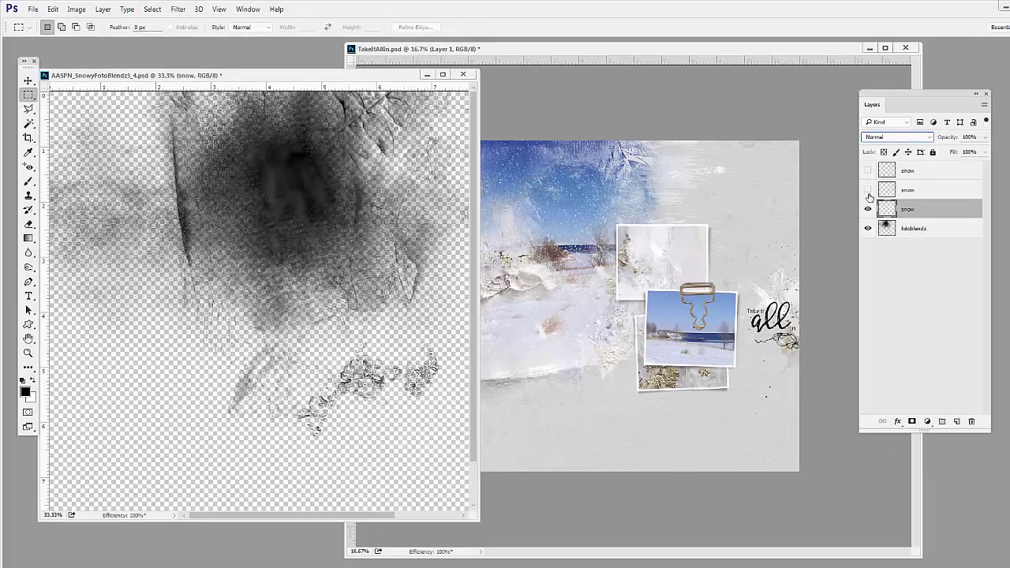
{"action": "left_click", "coordinate": [792, 183]}
{"action": "left_click", "coordinate": [869, 210]}
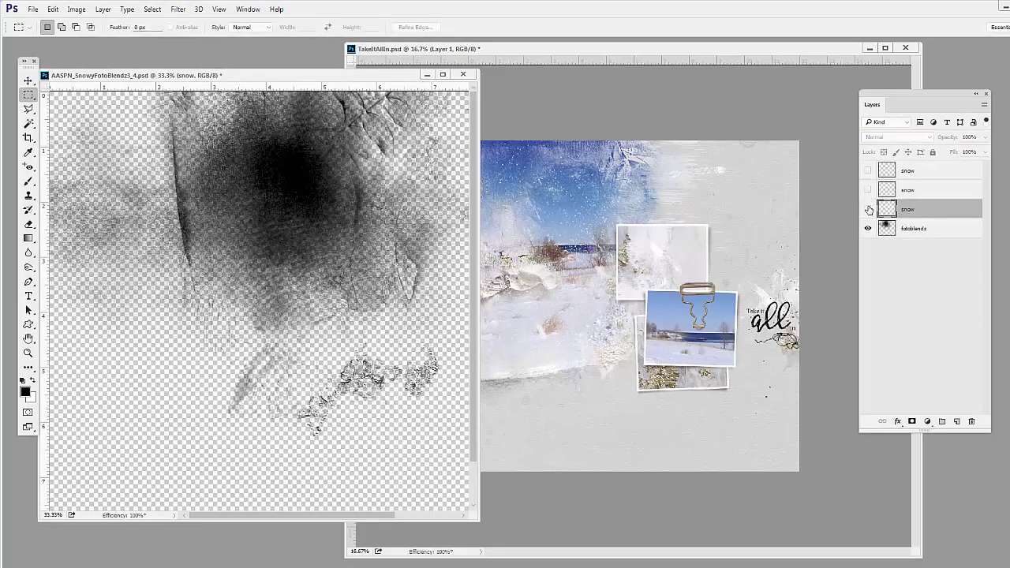
{"action": "left_click", "coordinate": [869, 210]}
{"action": "left_click", "coordinate": [869, 189]}
{"action": "left_click", "coordinate": [869, 170]}
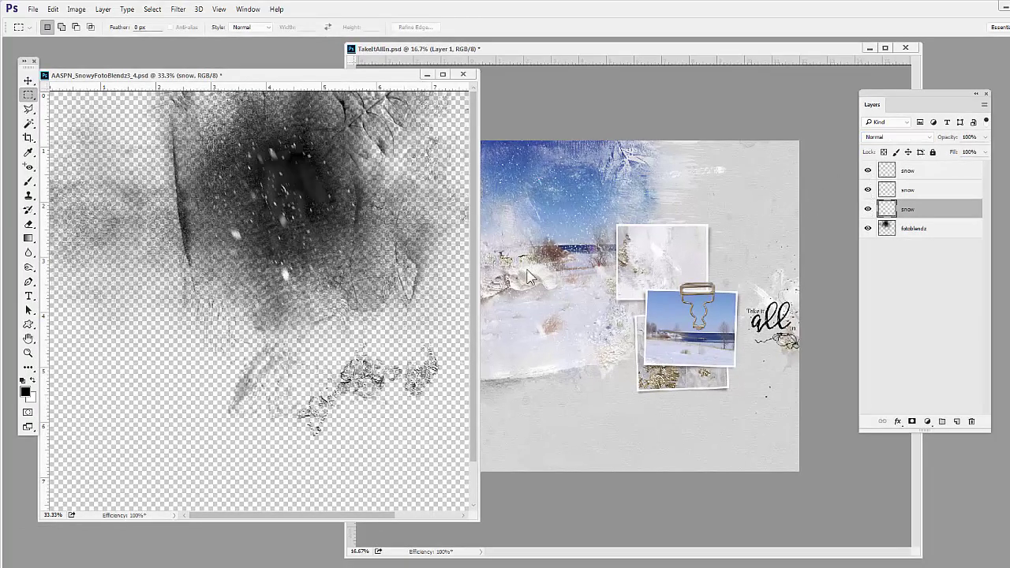
- Rotate the third snow layer -1.6° and shift it about half an inch
{"action": "left_click", "coordinate": [28, 80]}
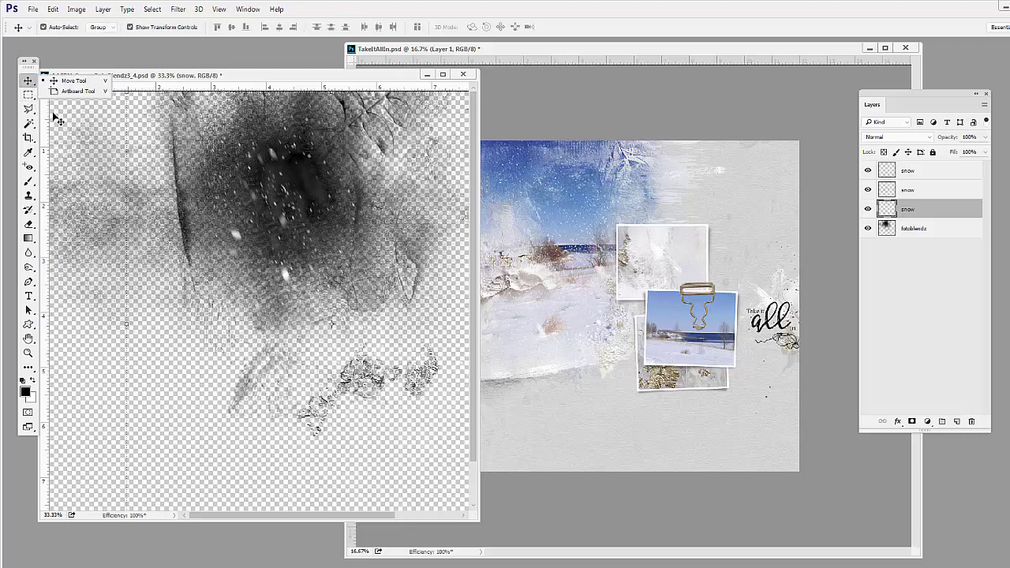
{"action": "key", "text": "ctrl+t"}
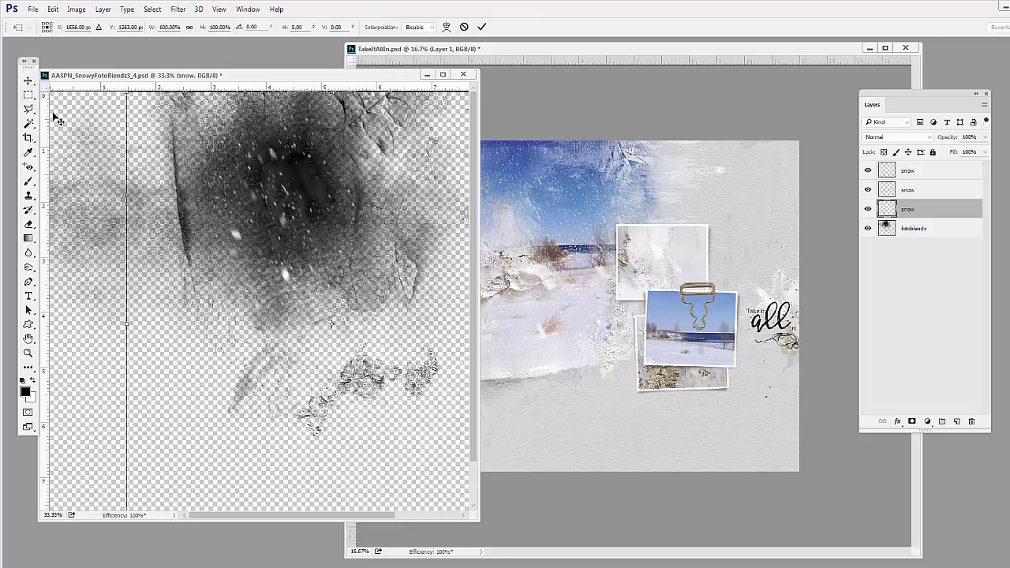
{"action": "left_click_drag", "start_coordinate": [118, 237], "coordinate": [127, 316]}
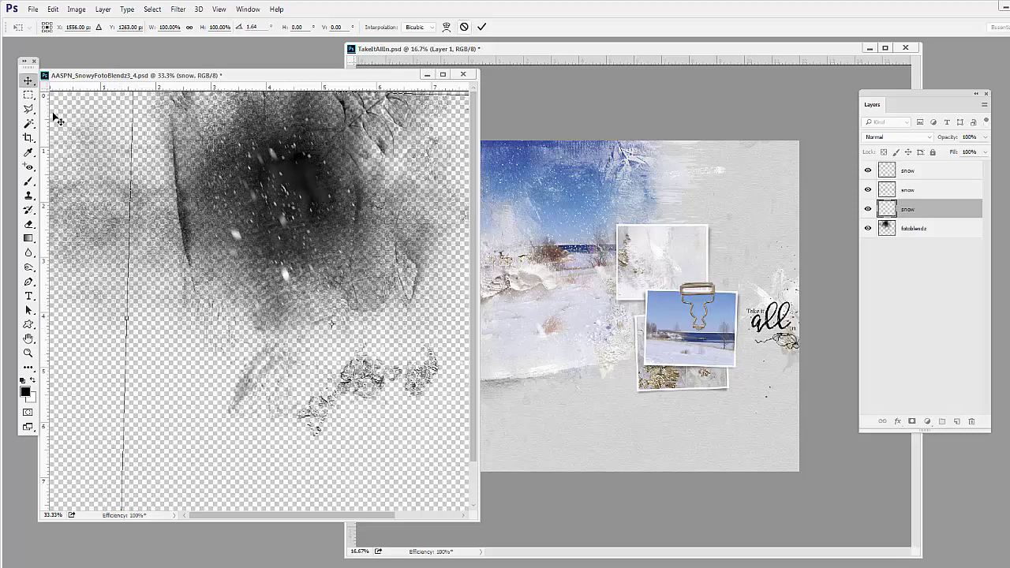
{"action": "key", "text": "Return"}
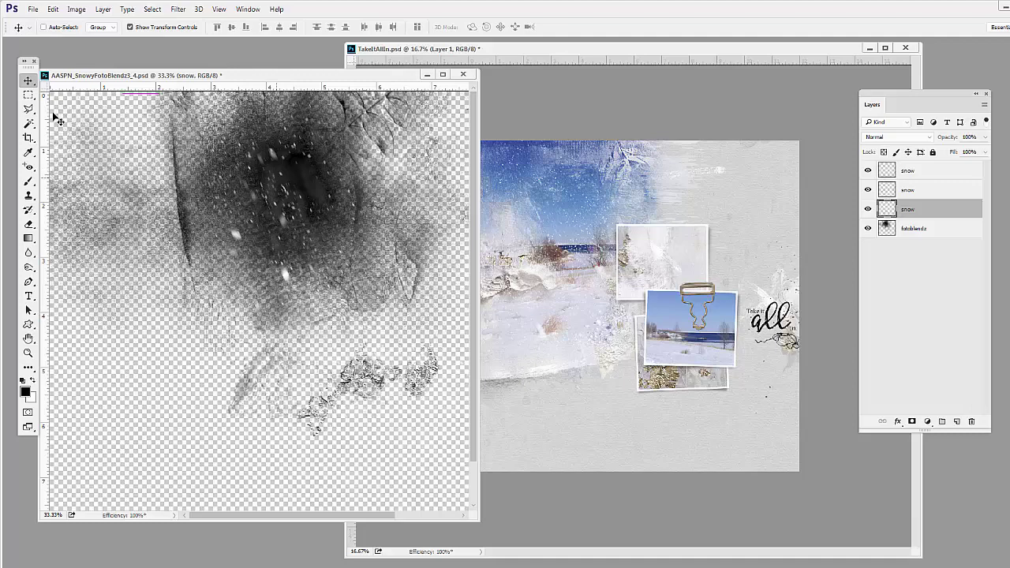
{"action": "left_click_drag", "start_coordinate": [260, 140], "coordinate": [299, 134]}
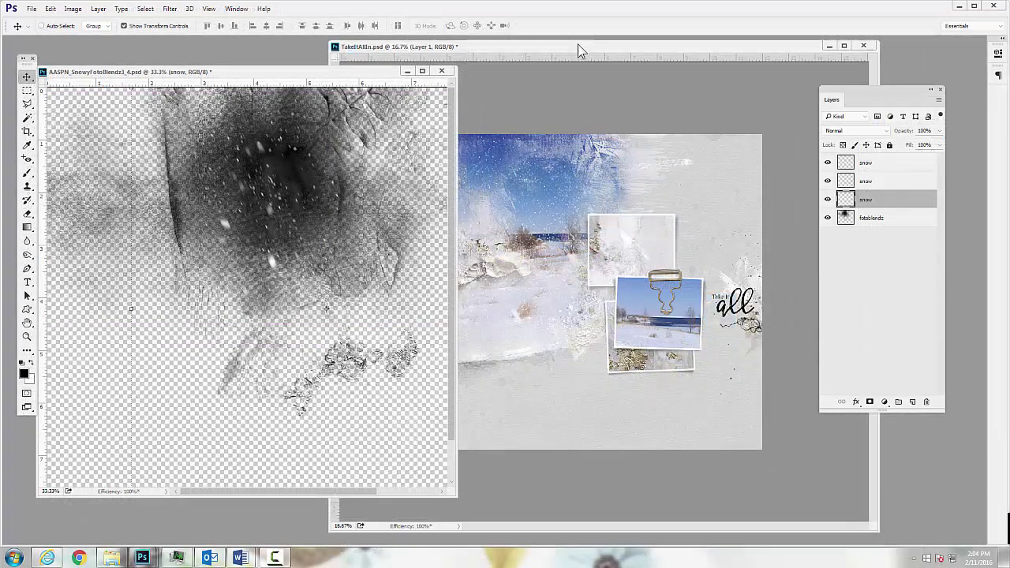
- Rearrange the TakeItAllIn layout and snowy blend template windows
{"action": "left_click", "coordinate": [578, 45]}
{"action": "left_click_drag", "start_coordinate": [578, 46], "coordinate": [634, 51]}
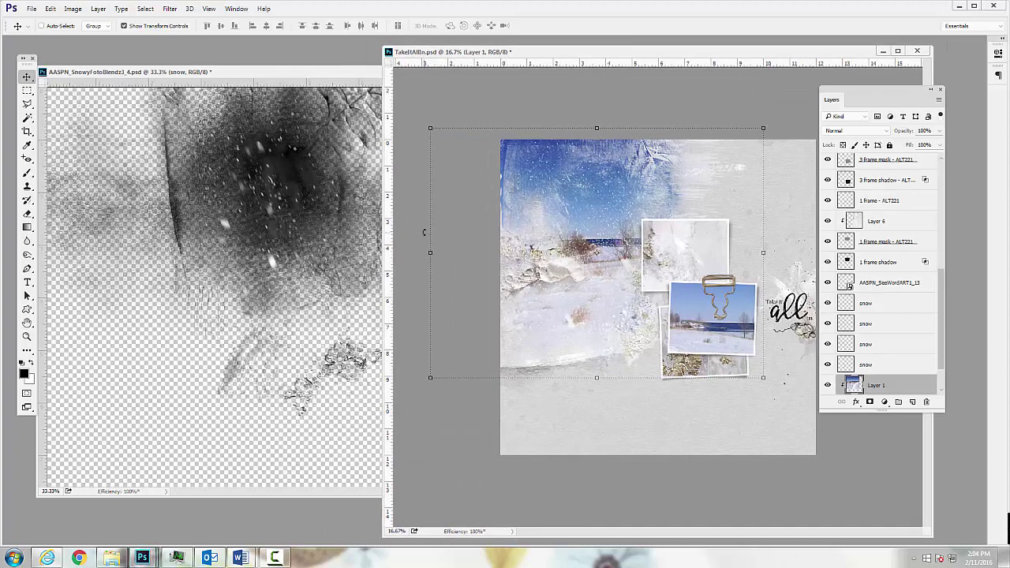
{"action": "mouse_move", "coordinate": [321, 74]}
{"action": "left_mouse_down"}
{"action": "mouse_move", "coordinate": [336, 65]}
{"action": "mouse_move", "coordinate": [332, 82]}
{"action": "left_mouse_up"}
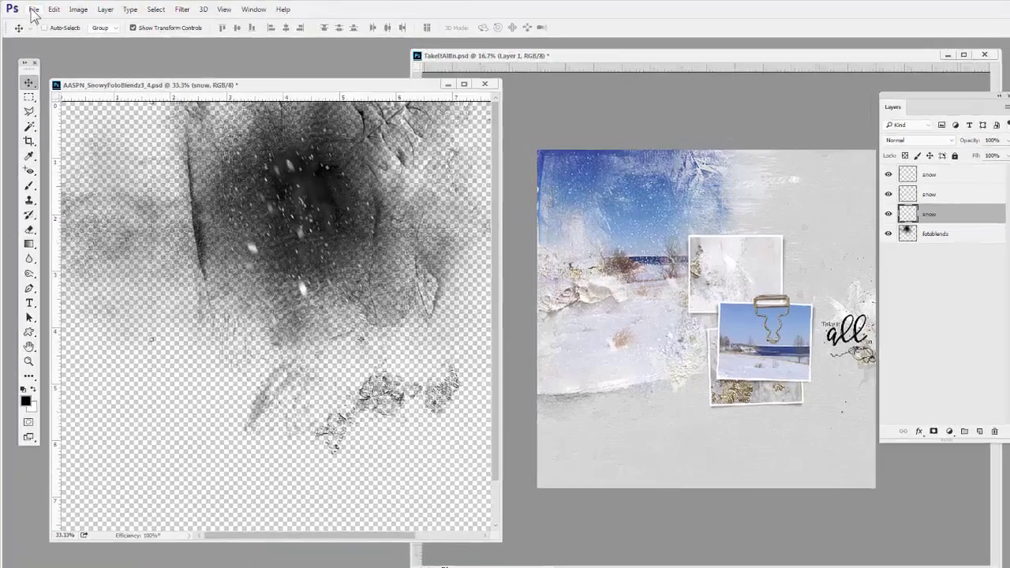
- Create a new 12 × 12 inch, 300 ppi document in its own window
{"action": "left_click", "coordinate": [34, 10]}
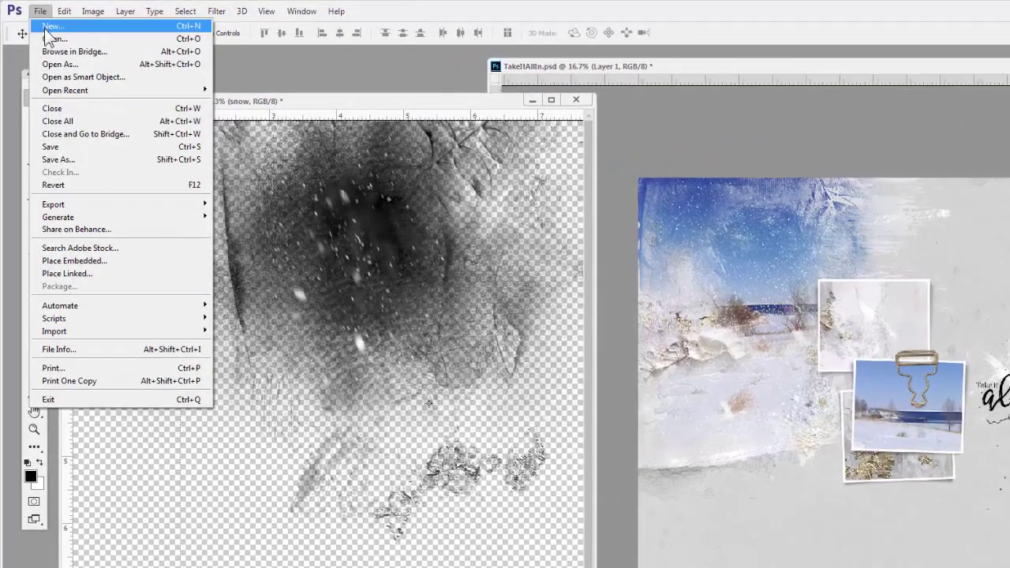
{"action": "left_click", "coordinate": [41, 23]}
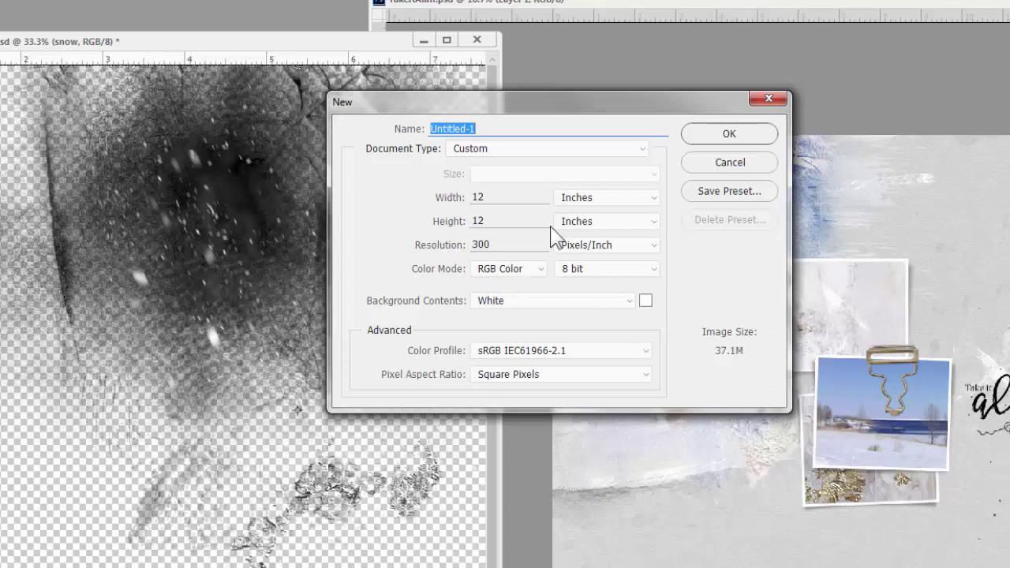
{"action": "left_click", "coordinate": [735, 134]}
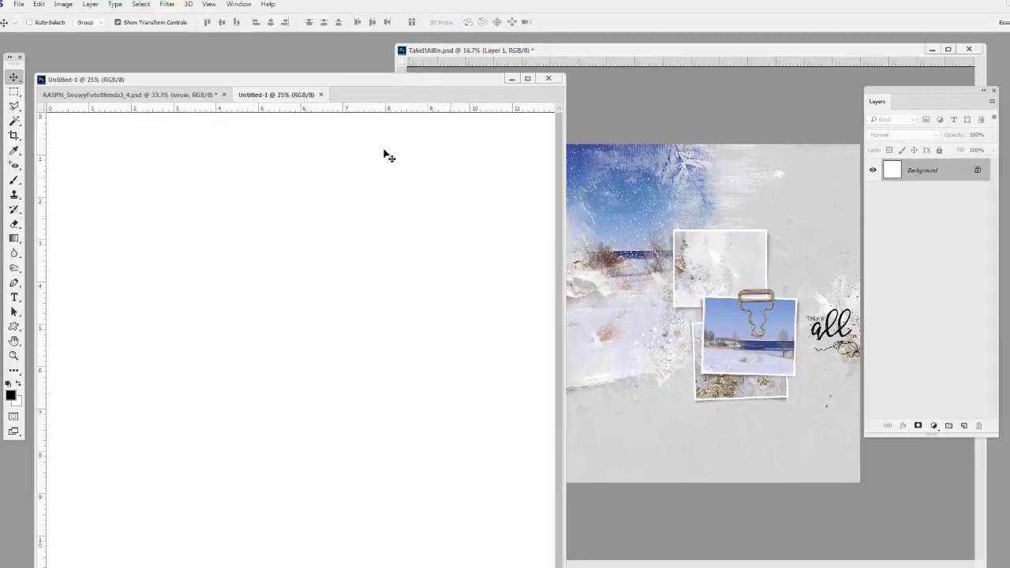
{"action": "left_click_drag", "start_coordinate": [310, 96], "coordinate": [446, 84]}
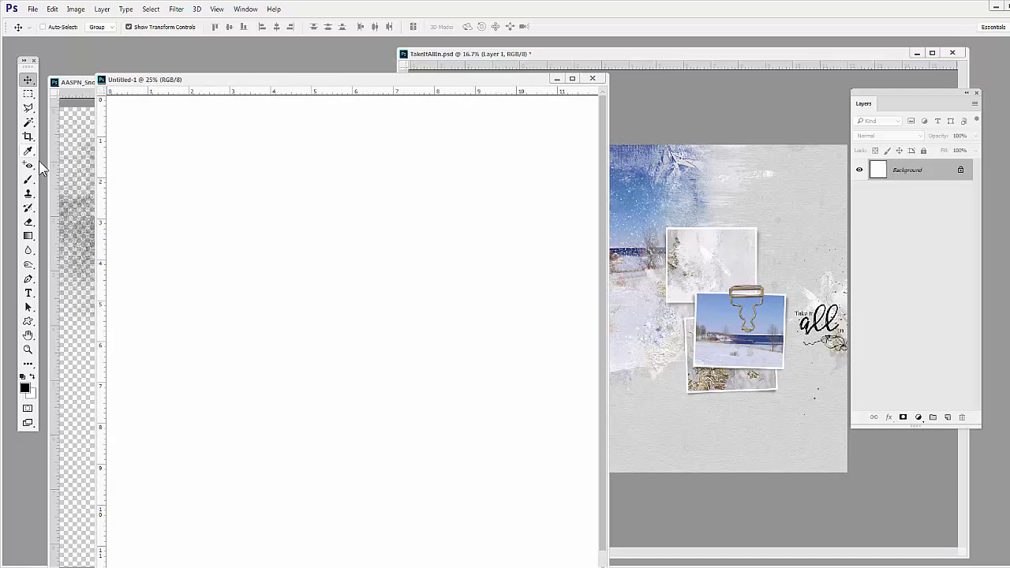
- Copy ArtsyPaper4 onto Untitled-1 as Layer 1, close the paper, and dock the page
{"action": "left_click", "coordinate": [33, 9]}
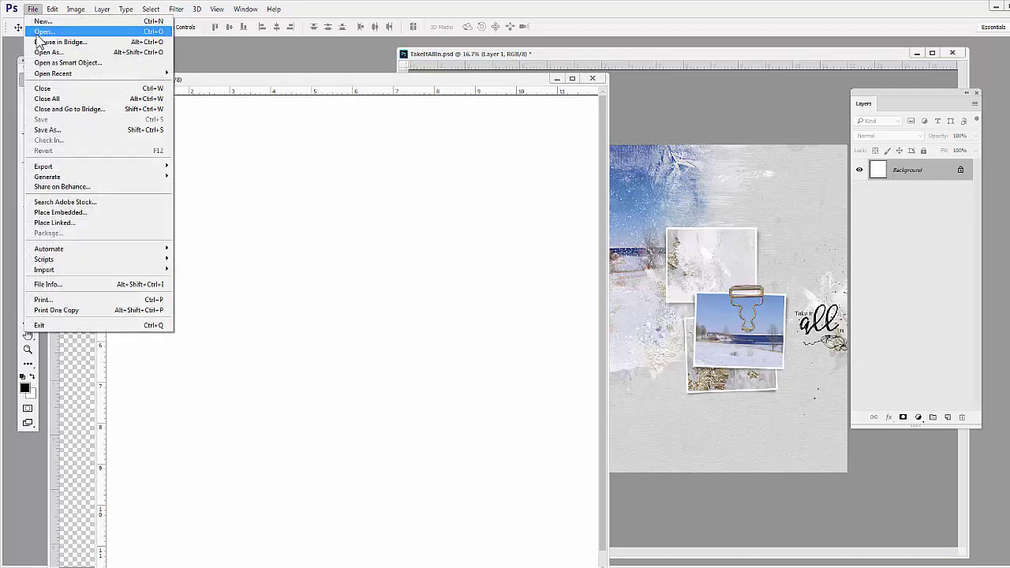
{"action": "left_click", "coordinate": [37, 32]}
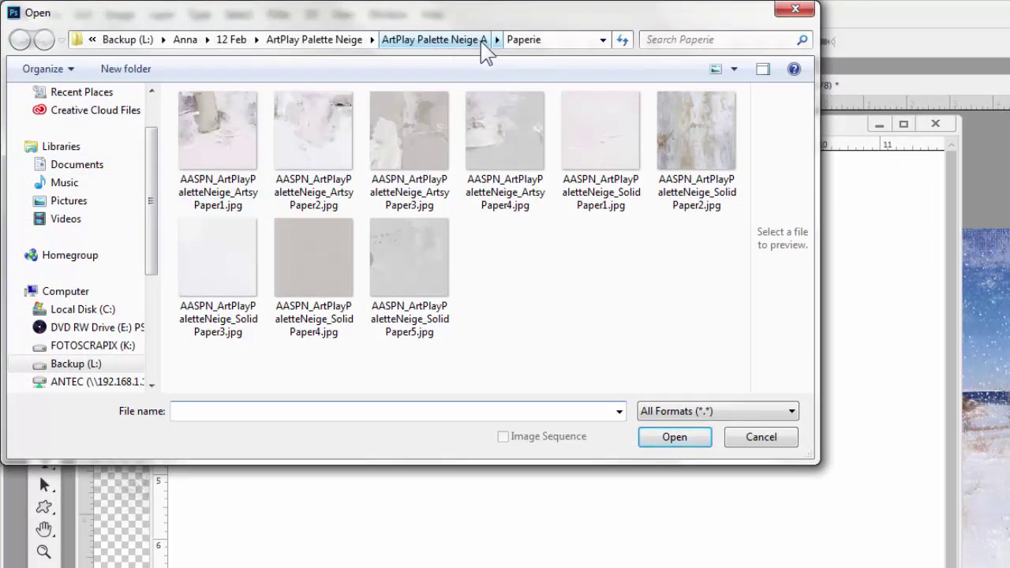
{"action": "left_click", "coordinate": [506, 135]}
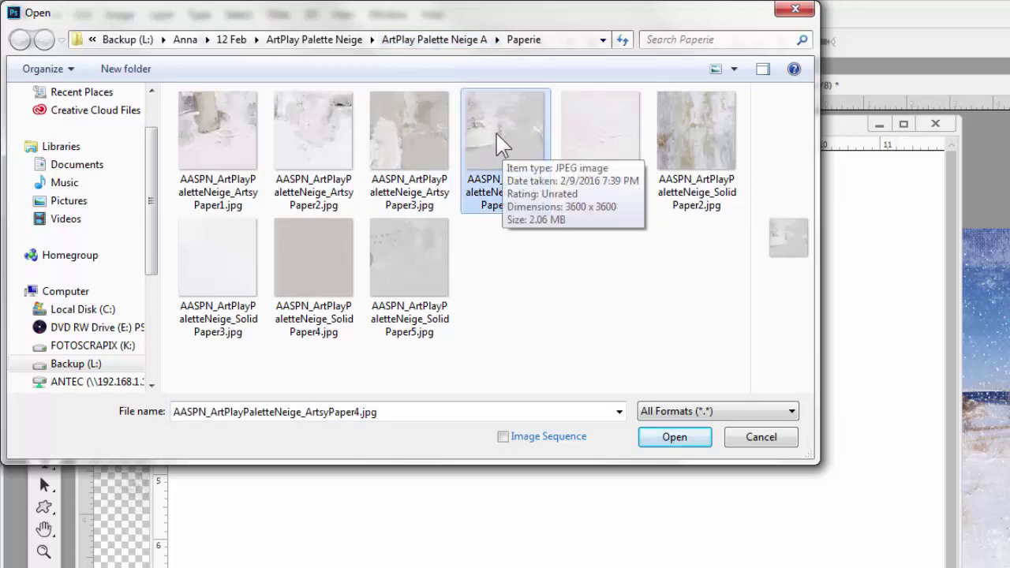
{"action": "double_click", "coordinate": [502, 141]}
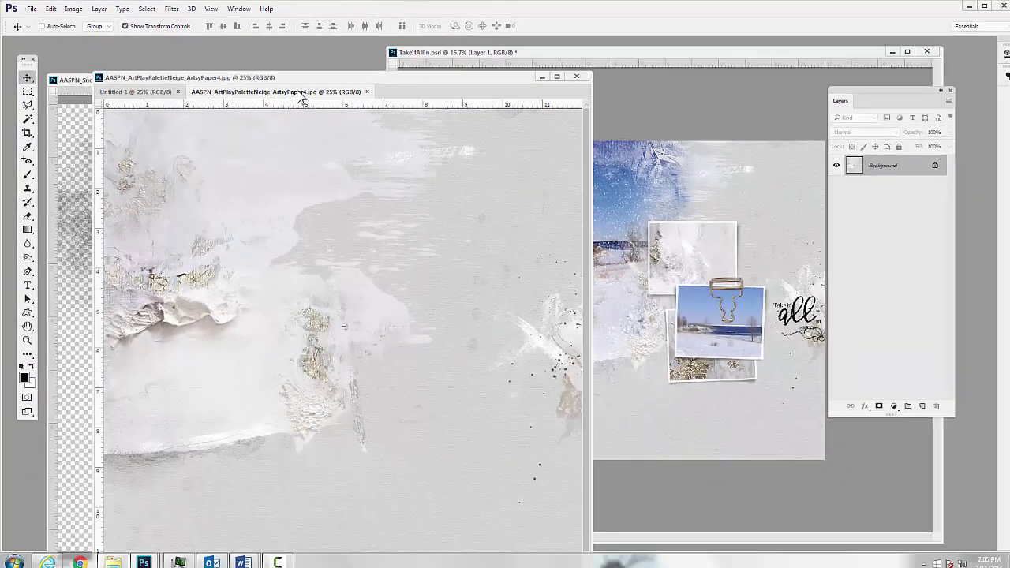
{"action": "left_click_drag", "start_coordinate": [294, 101], "coordinate": [275, 145]}
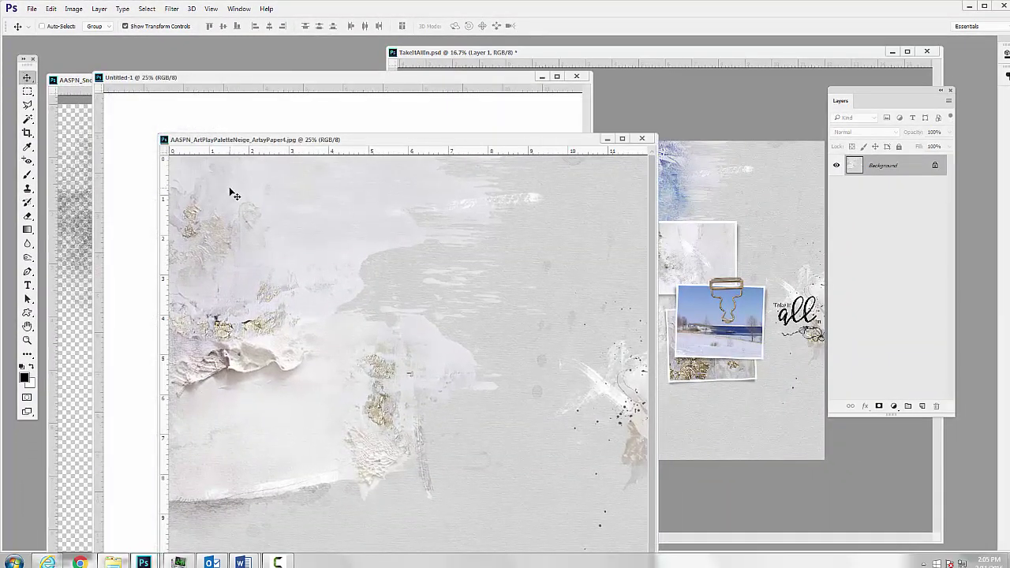
{"action": "left_click_drag", "start_coordinate": [170, 162], "coordinate": [177, 126]}
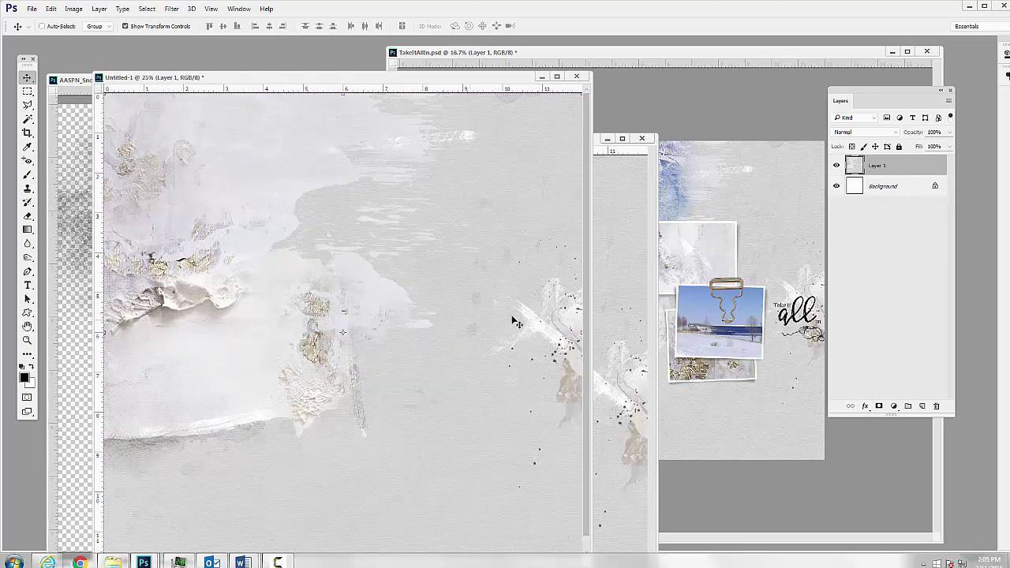
{"action": "left_click", "coordinate": [644, 139]}
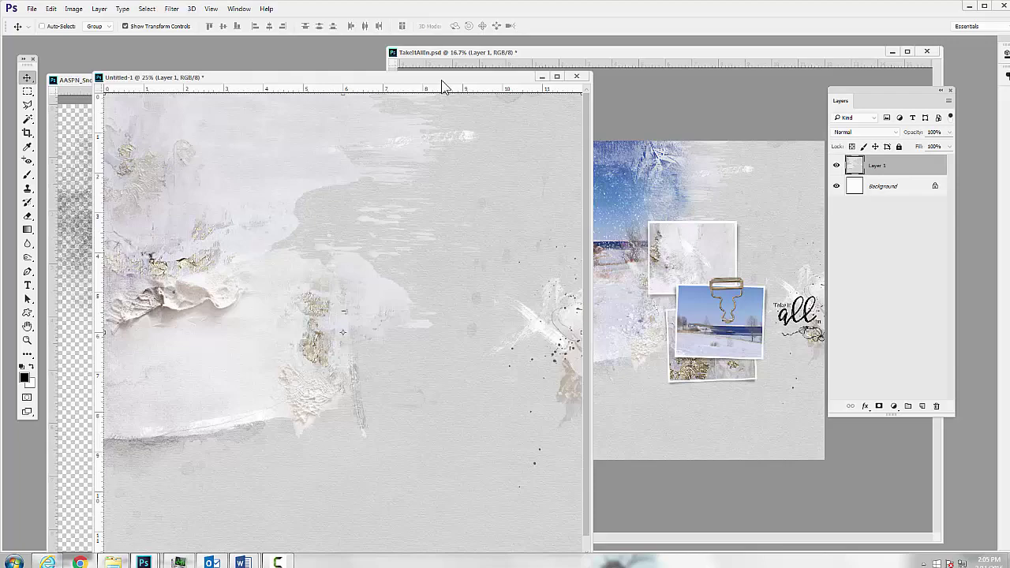
{"action": "left_click_drag", "start_coordinate": [443, 80], "coordinate": [493, 66]}
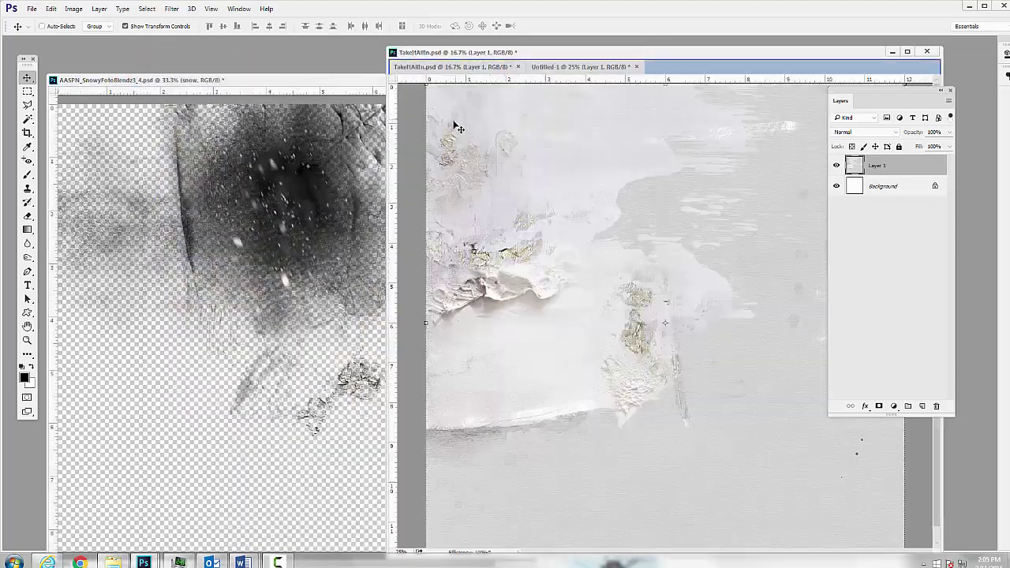
- Copy the three snow layers and the fotoblendz layer into Untitled-1
{"action": "left_click", "coordinate": [588, 67]}
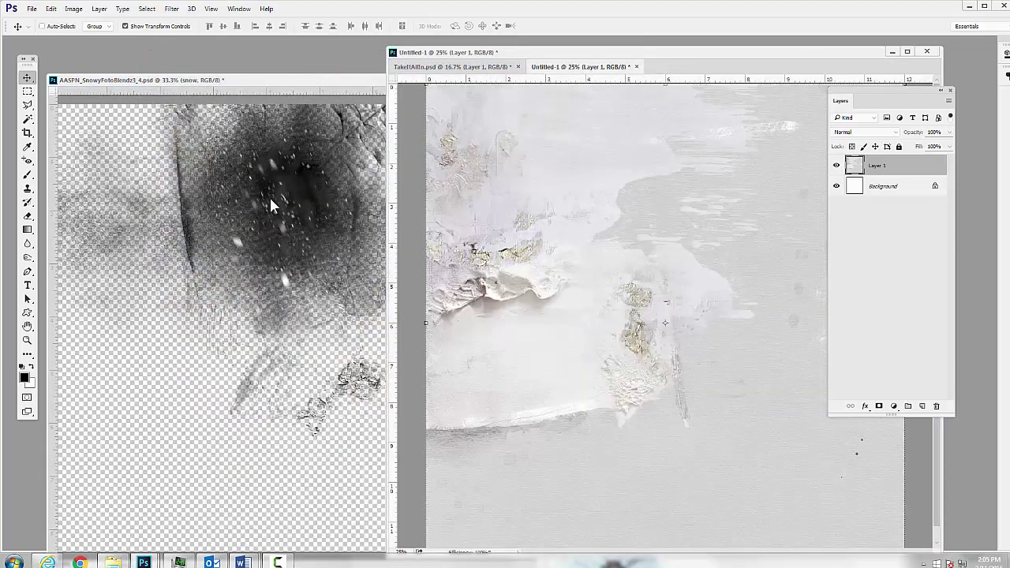
{"action": "left_click", "coordinate": [266, 80]}
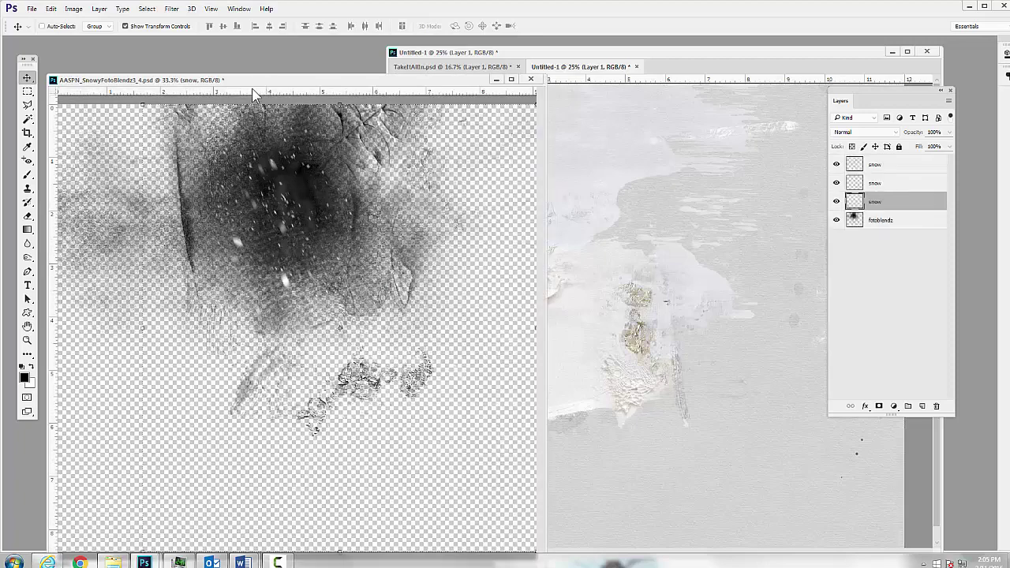
{"action": "left_click_drag", "start_coordinate": [336, 80], "coordinate": [342, 75]}
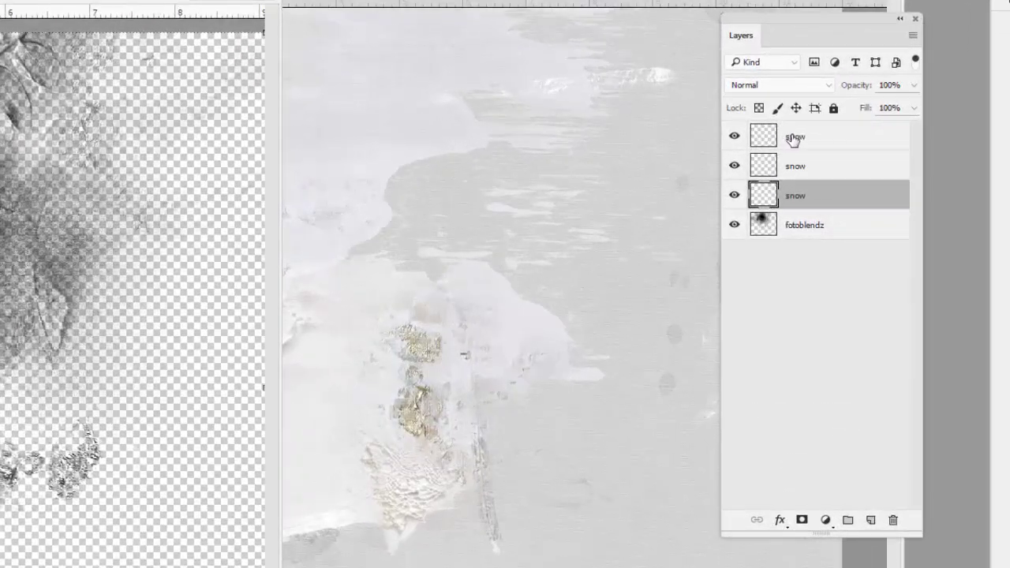
{"action": "left_click", "coordinate": [802, 135]}
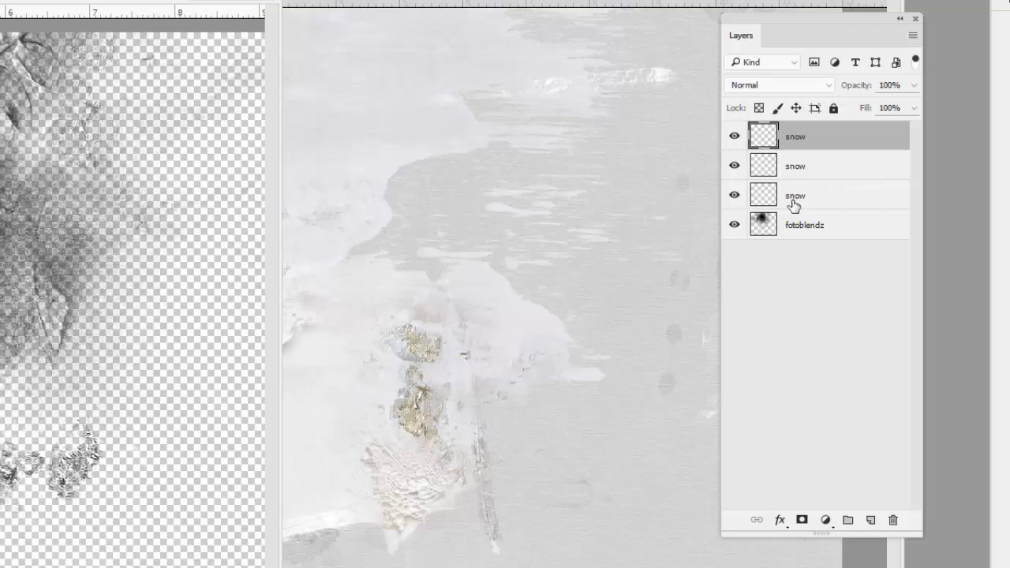
{"action": "left_click", "coordinate": [798, 225], "text": "shift"}
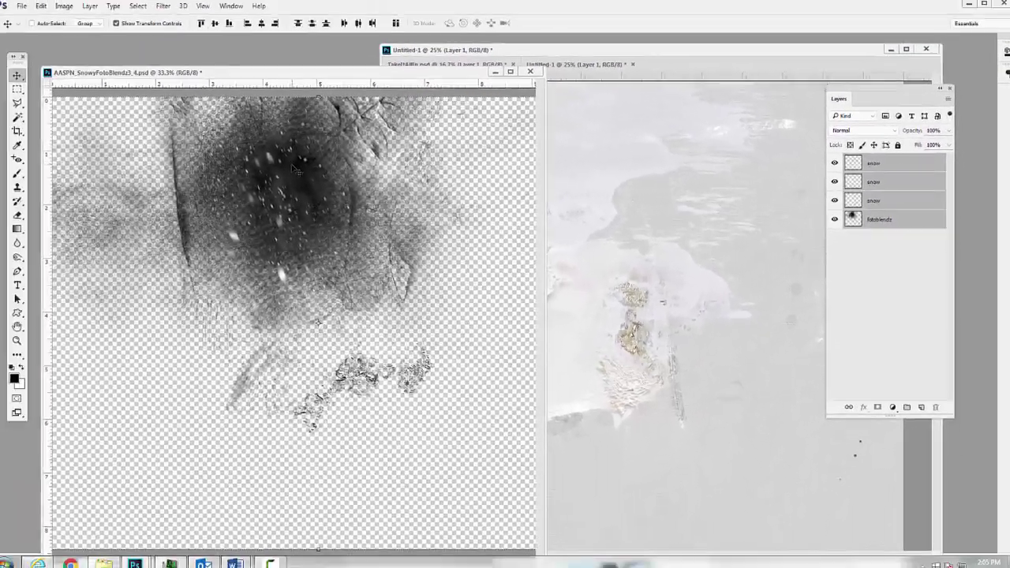
{"action": "left_click_drag", "start_coordinate": [295, 169], "coordinate": [566, 115]}
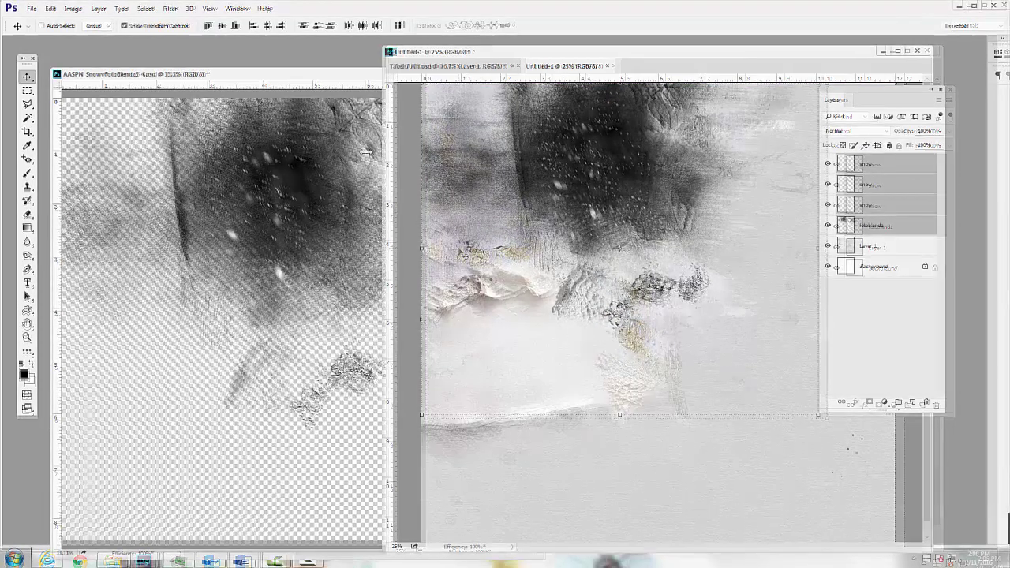
- Close the snowy blend file without saving changes
{"action": "left_click", "coordinate": [346, 80]}
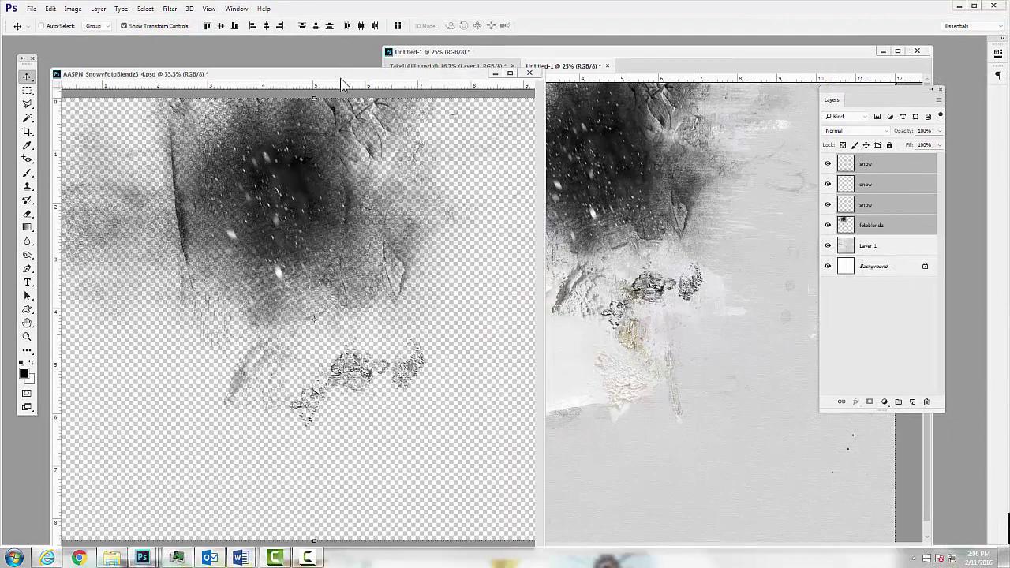
{"action": "left_click", "coordinate": [530, 73]}
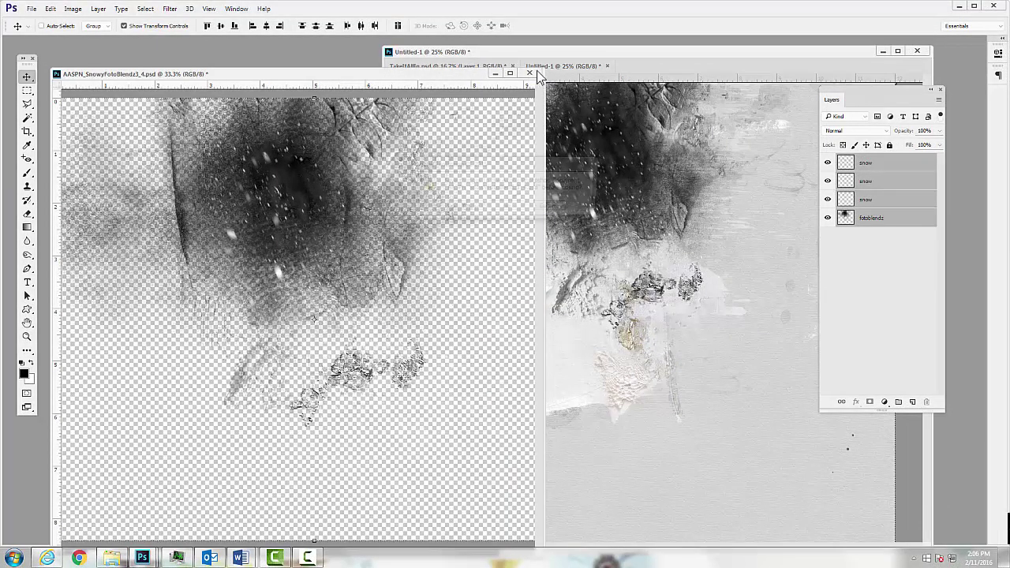
{"action": "left_click", "coordinate": [507, 208]}
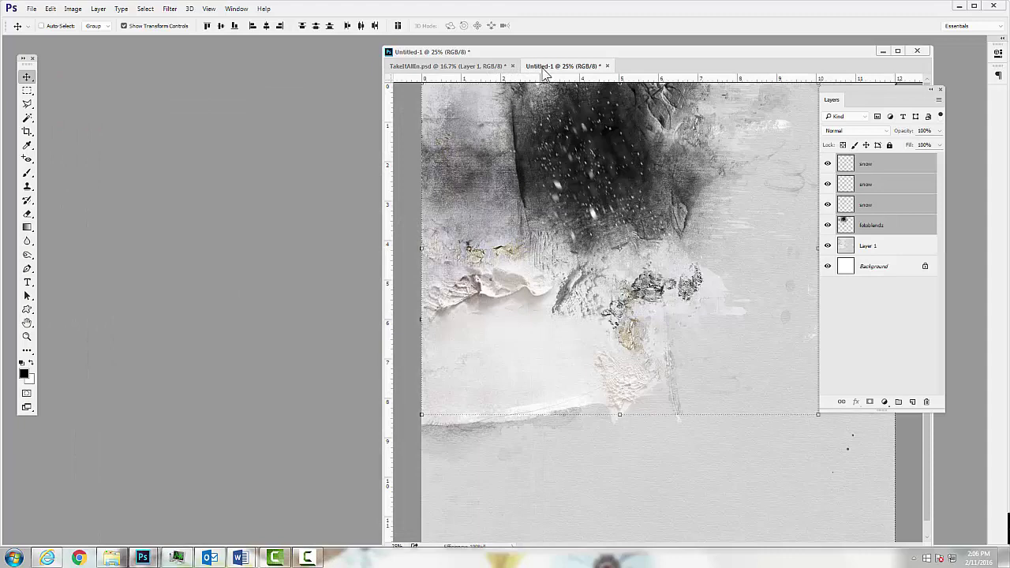
- Float Untitled-1 and place it beside the TakeItAllIn layout
{"action": "left_click_drag", "start_coordinate": [562, 66], "coordinate": [277, 81]}
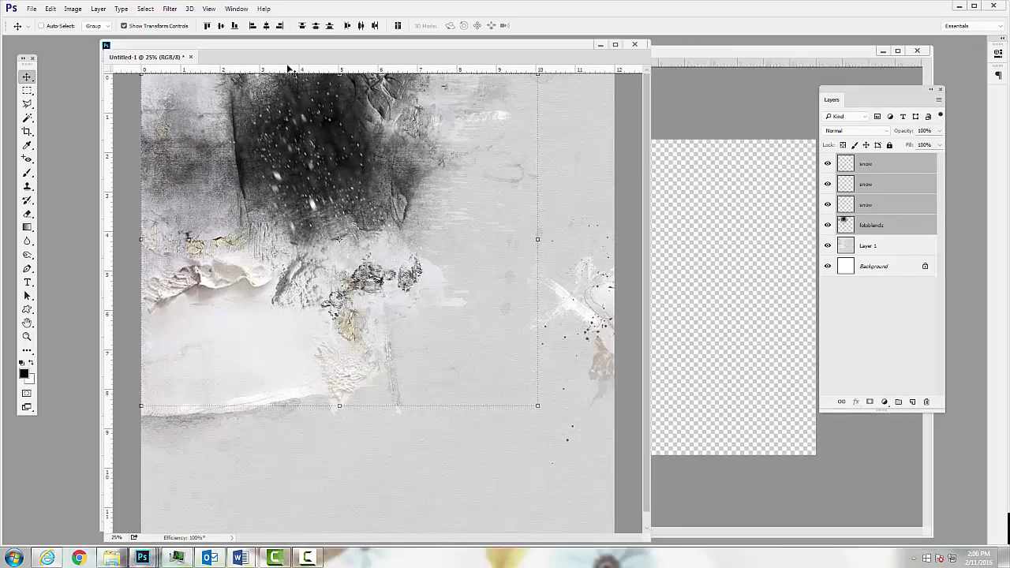
{"action": "left_click_drag", "start_coordinate": [503, 98], "coordinate": [401, 51]}
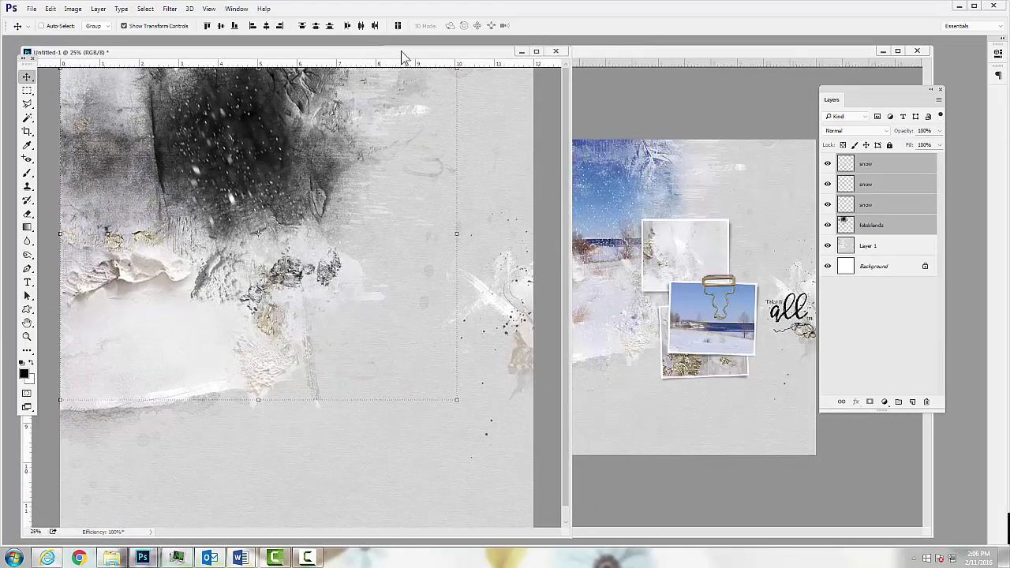
{"action": "left_click_drag", "start_coordinate": [623, 48], "coordinate": [311, 56]}
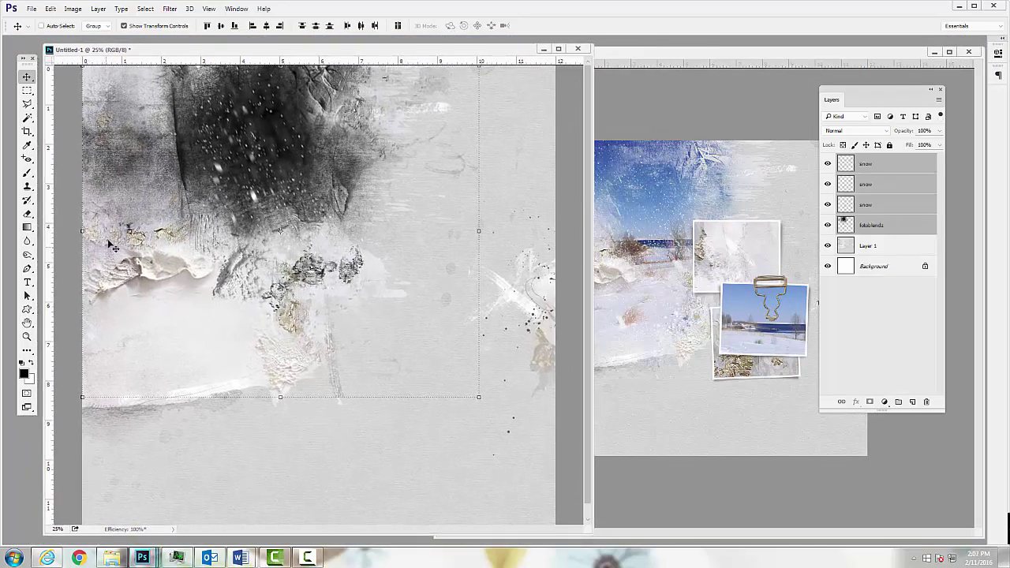
- Open IMG_9965.JPG and IMG_9971.JPG from the 12 Feb folder
{"action": "left_click", "coordinate": [31, 9]}
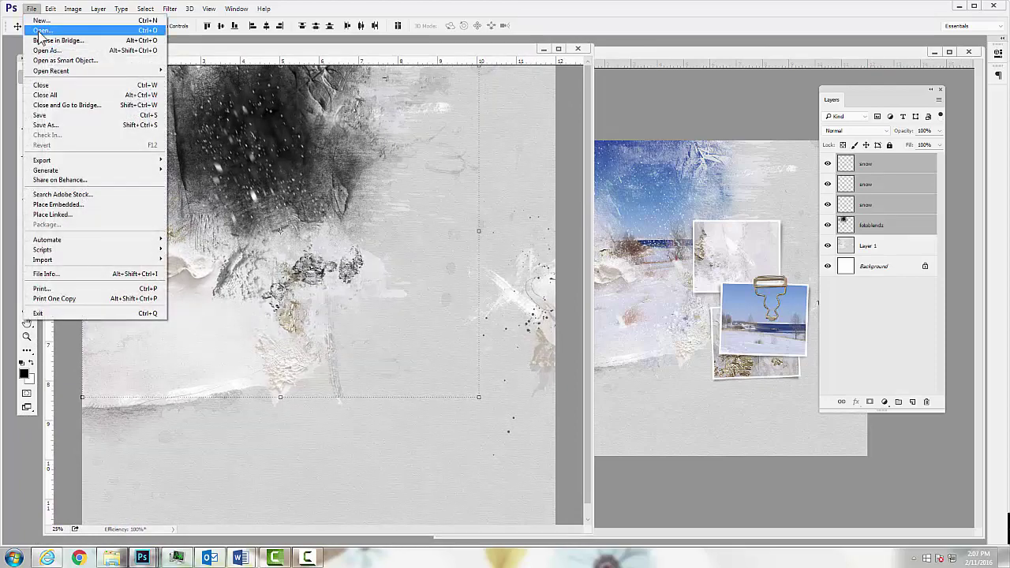
{"action": "left_click", "coordinate": [38, 35]}
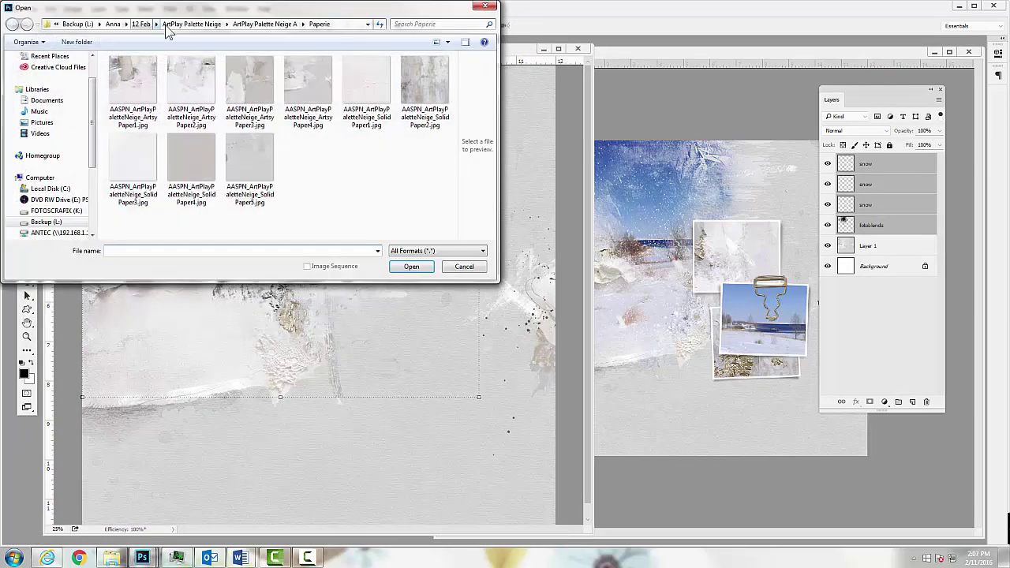
{"action": "left_click", "coordinate": [142, 24]}
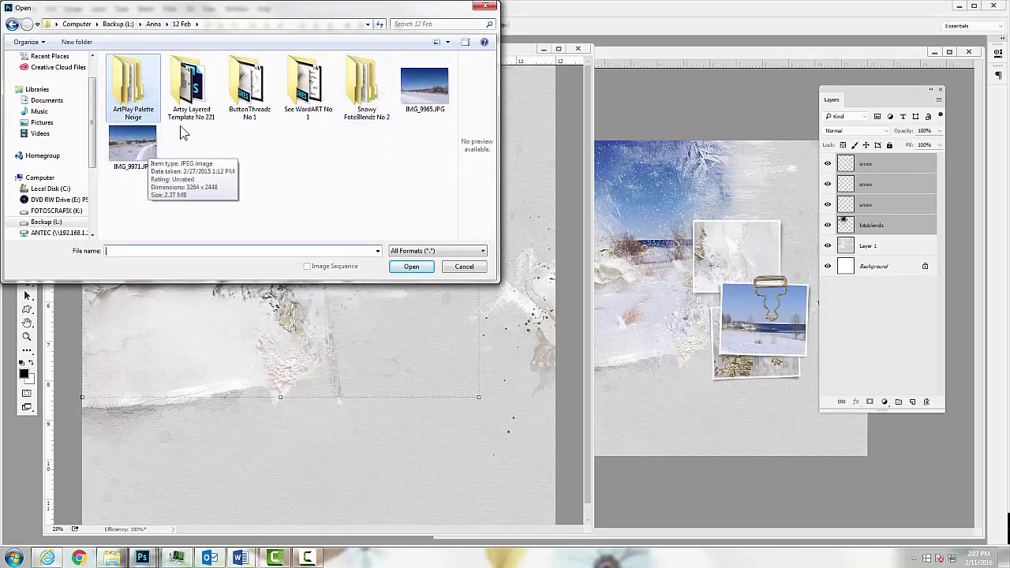
{"action": "left_click", "coordinate": [422, 86]}
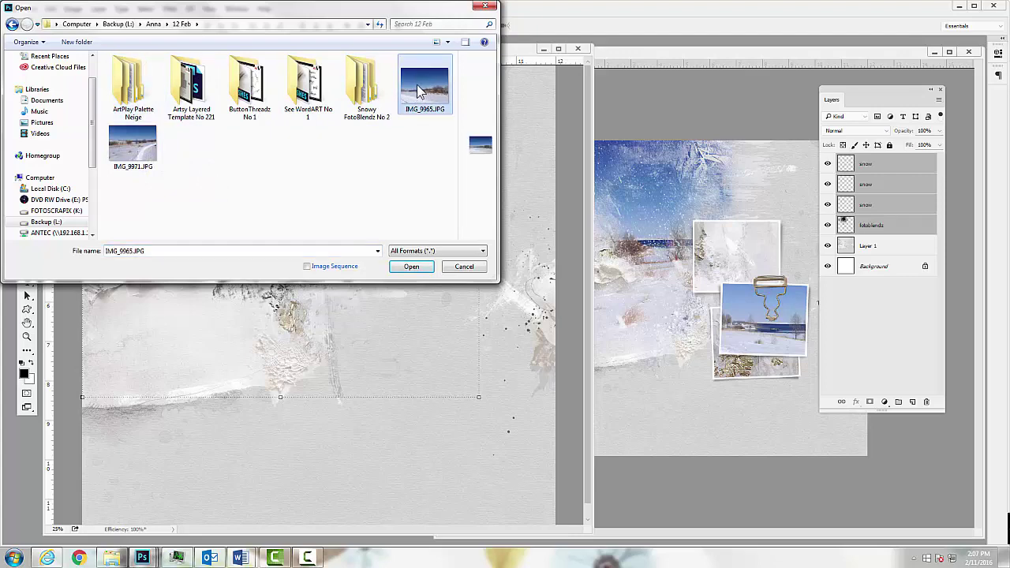
{"action": "left_click", "coordinate": [142, 156], "text": "ctrl"}
{"action": "left_click", "coordinate": [406, 270]}
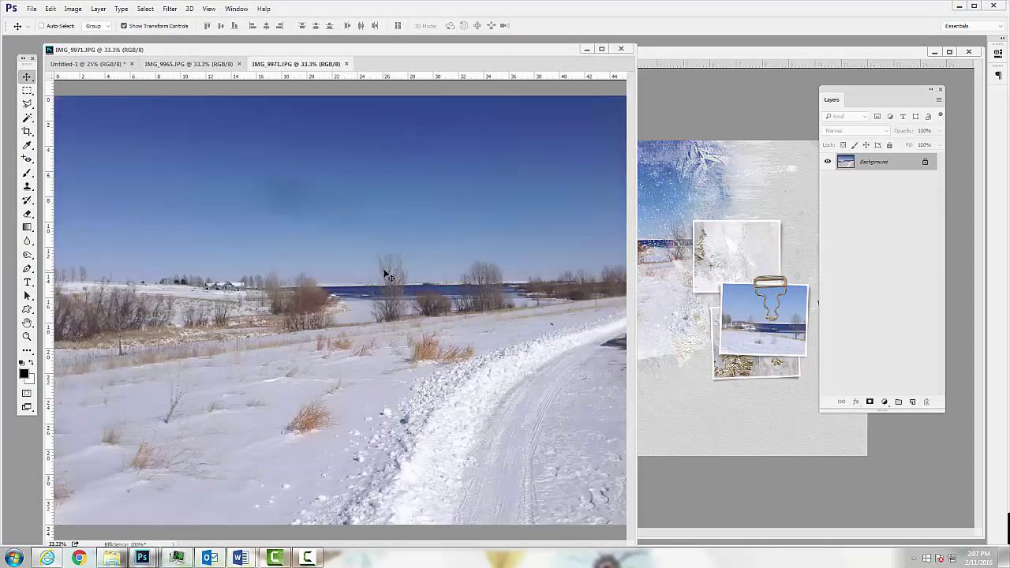
- Float both photos in their own windows beside the Untitled-1 page
{"action": "mouse_move", "coordinate": [314, 67]}
{"action": "left_mouse_down"}
{"action": "mouse_move", "coordinate": [327, 93]}
{"action": "mouse_move", "coordinate": [324, 84]}
{"action": "left_mouse_up"}
{"action": "left_click", "coordinate": [239, 80]}
{"action": "left_click_drag", "start_coordinate": [239, 80], "coordinate": [512, 116]}
{"action": "left_click_drag", "start_coordinate": [418, 56], "coordinate": [395, 53]}
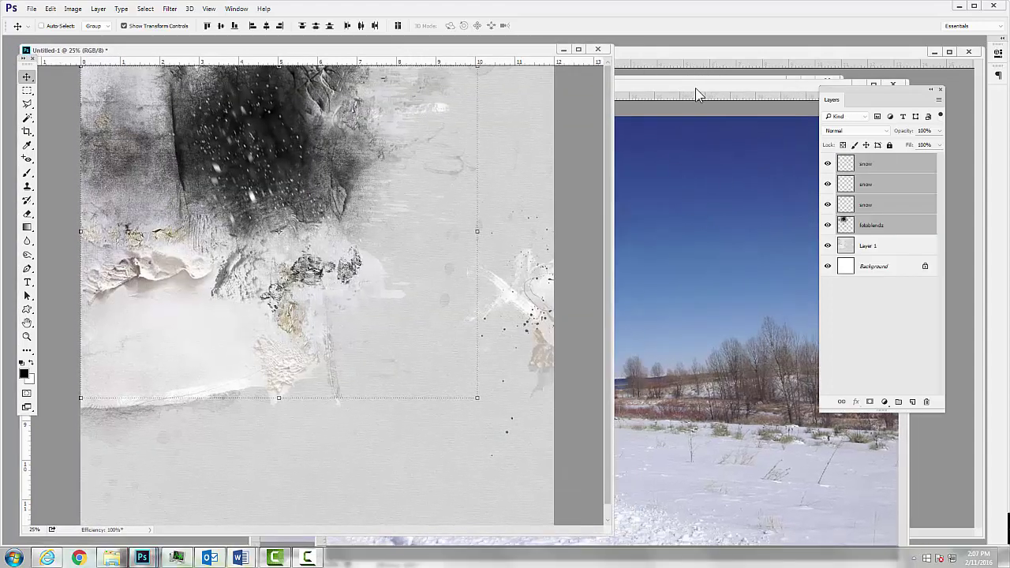
{"action": "left_click_drag", "start_coordinate": [696, 88], "coordinate": [792, 143]}
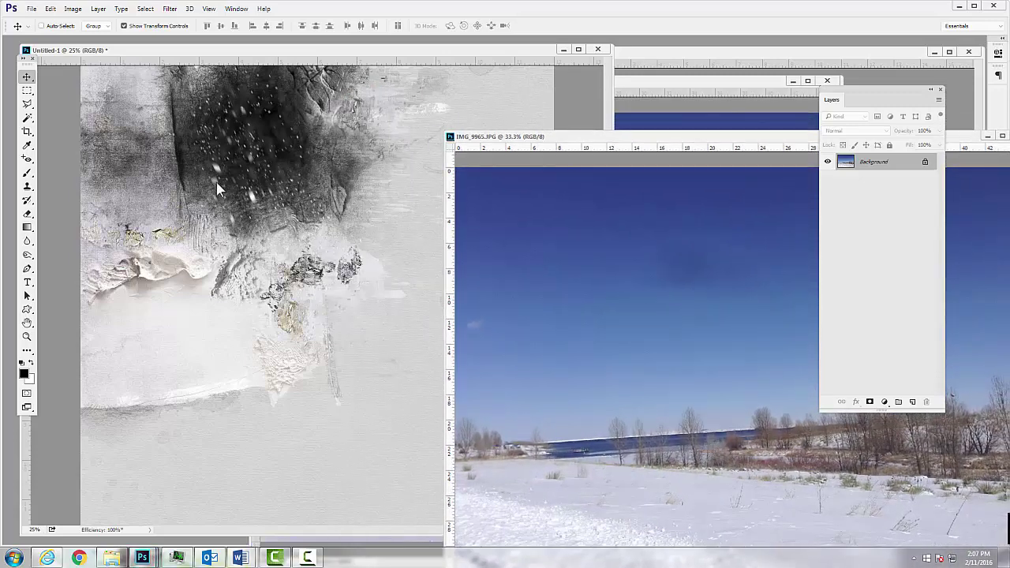
{"action": "left_click_drag", "start_coordinate": [641, 82], "coordinate": [719, 94]}
- Make the middle snow layer the only active layer on the page
{"action": "left_click", "coordinate": [320, 145]}
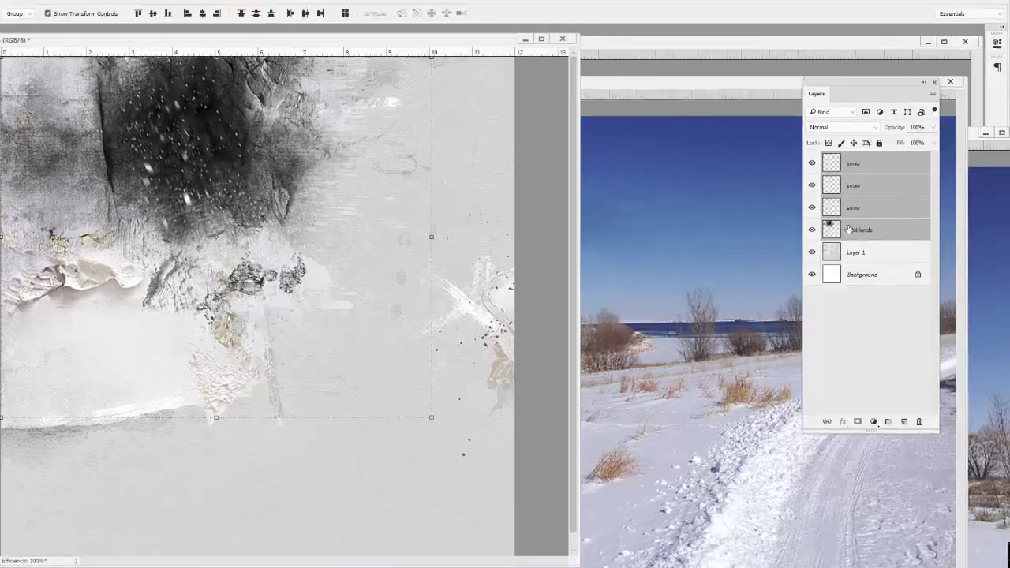
{"action": "left_click", "coordinate": [868, 227]}
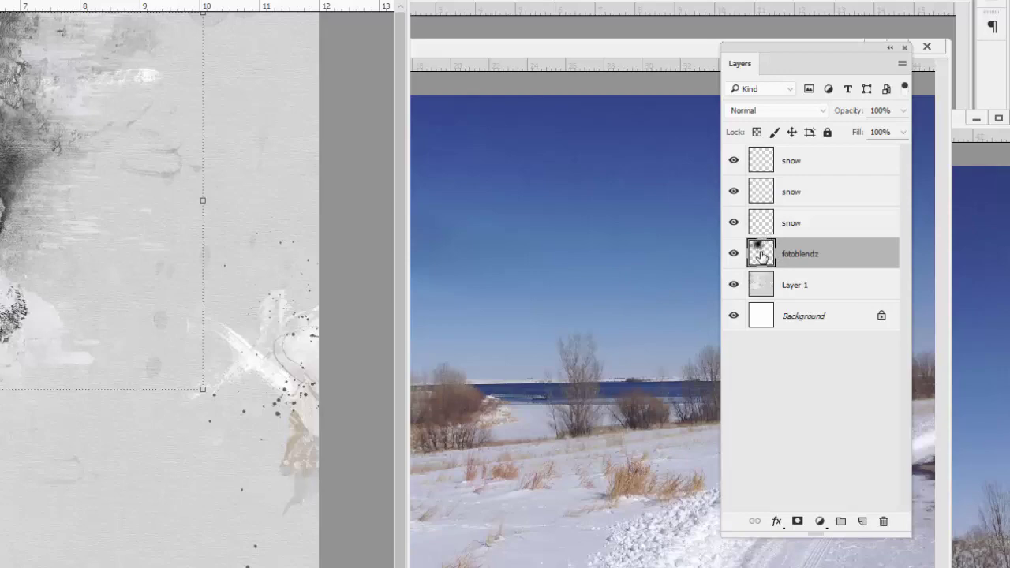
{"action": "left_click", "coordinate": [761, 192]}
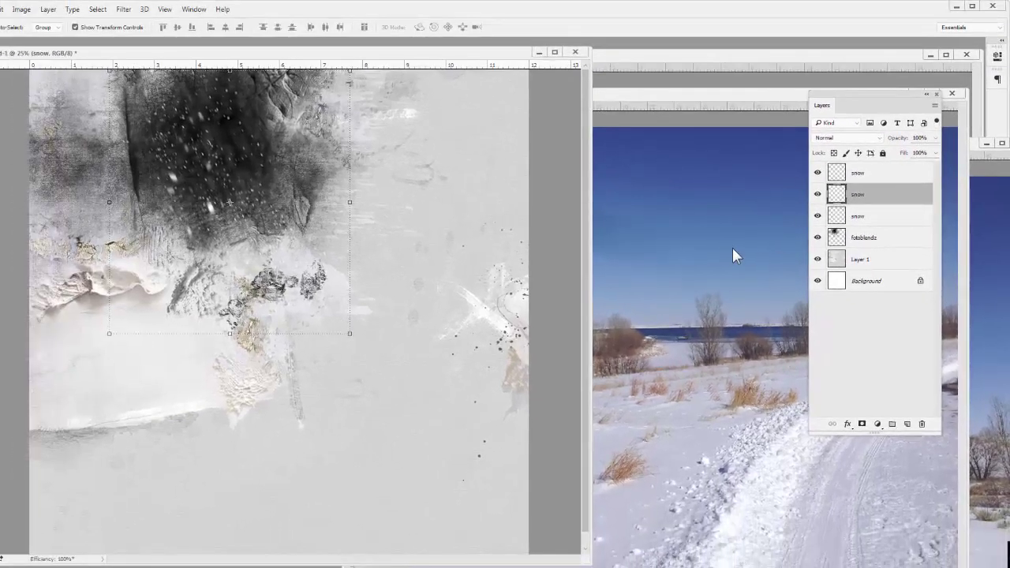
- Copy IMG_9971 onto the page as Layer 2 below the snow layers, shifted up-left
{"action": "left_click", "coordinate": [686, 232]}
{"action": "left_click_drag", "start_coordinate": [617, 272], "coordinate": [298, 230]}
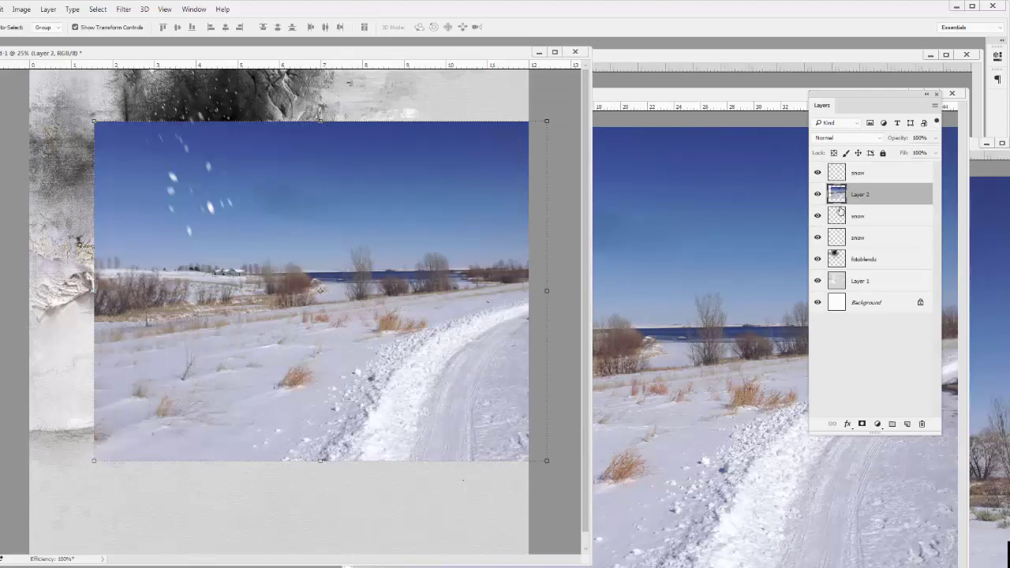
{"action": "left_click_drag", "start_coordinate": [838, 194], "coordinate": [838, 245]}
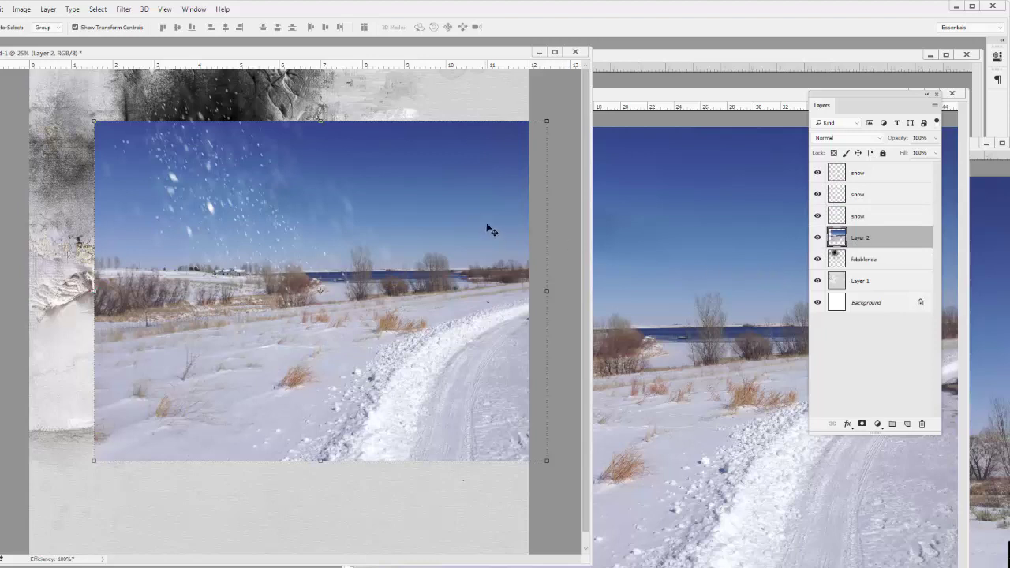
{"action": "left_click_drag", "start_coordinate": [486, 230], "coordinate": [423, 177]}
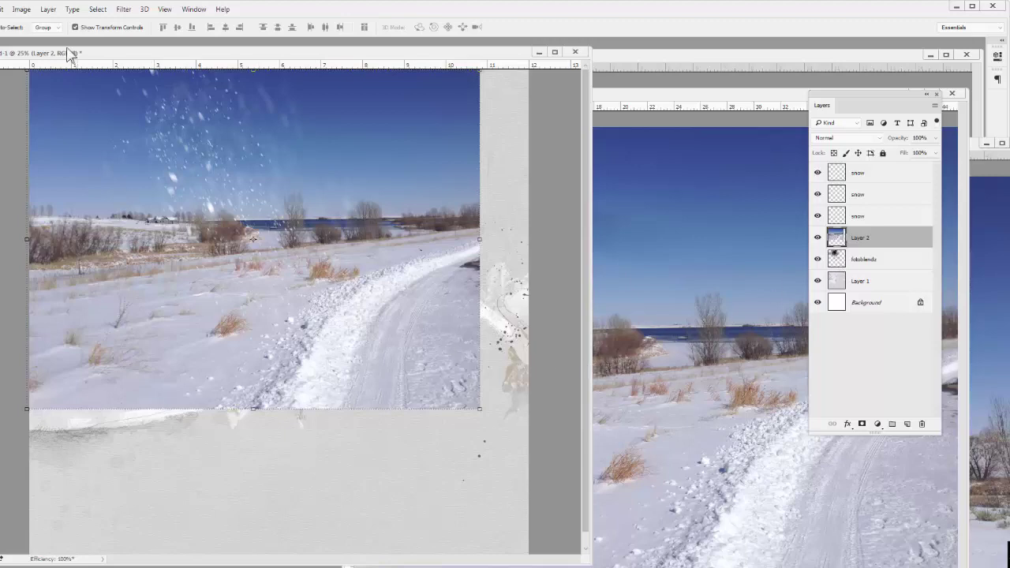
{"action": "left_click", "coordinate": [49, 10]}
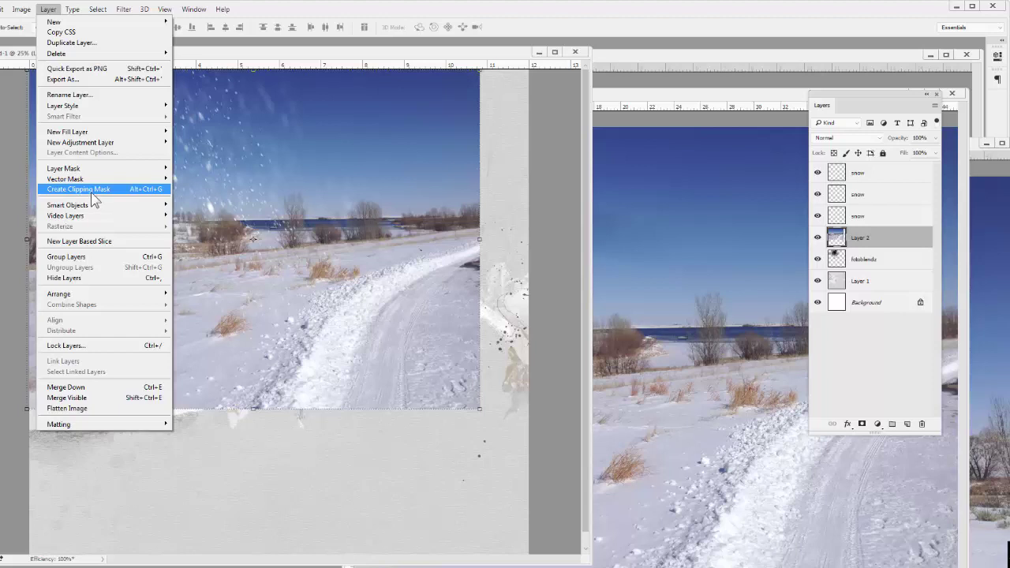
- Clip the photo to fotoblendz, scale it to 75% and rotate it 0.53°
{"action": "left_click", "coordinate": [93, 196]}
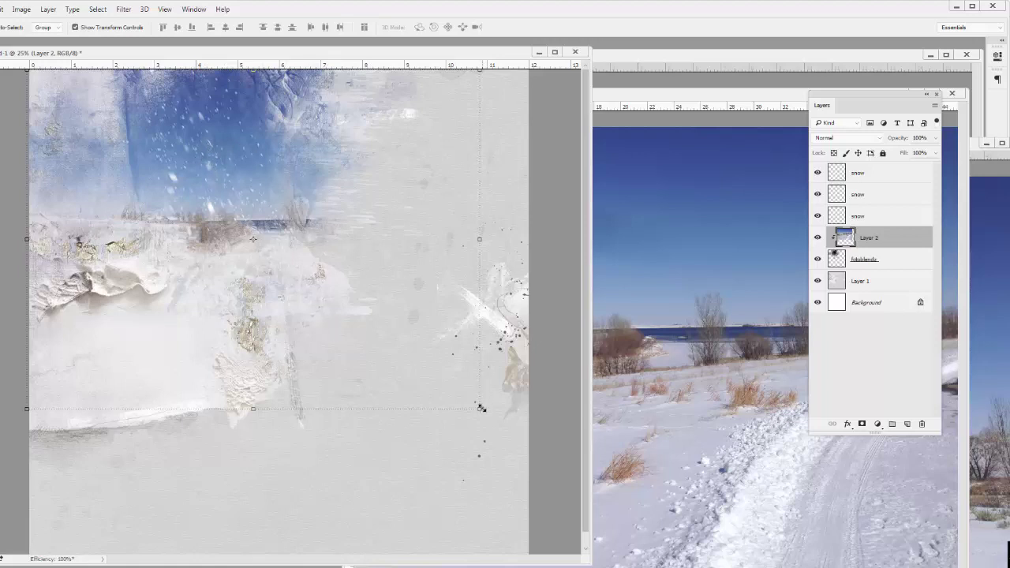
{"action": "left_click_drag", "start_coordinate": [482, 406], "coordinate": [366, 325]}
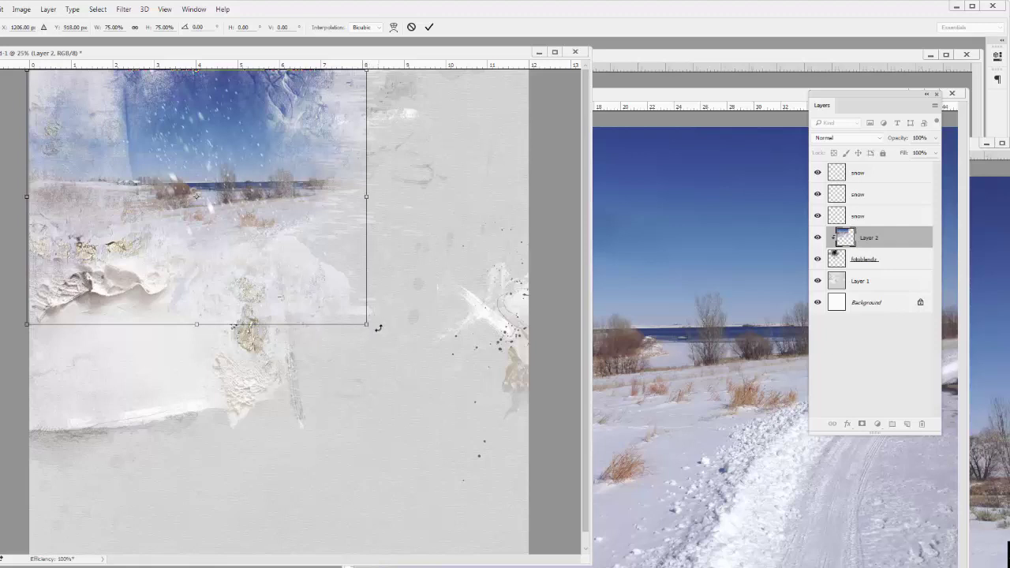
{"action": "left_click_drag", "start_coordinate": [375, 330], "coordinate": [375, 327]}
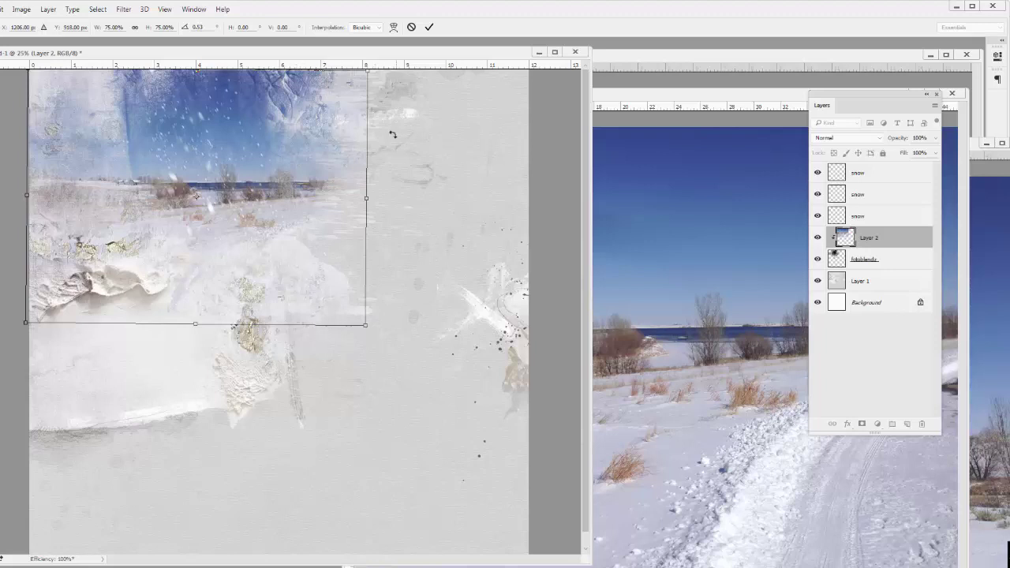
{"action": "left_click", "coordinate": [429, 28]}
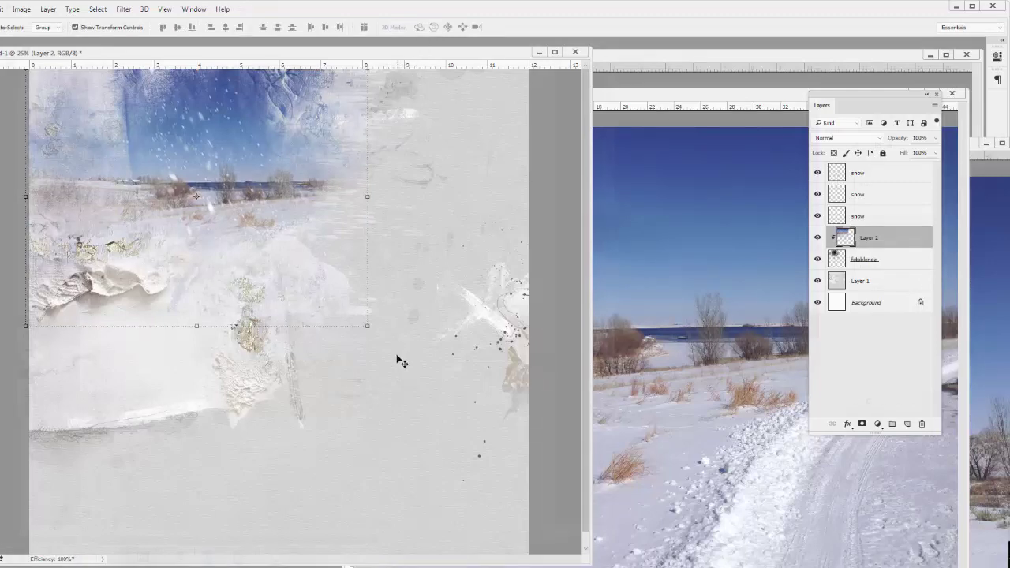
- Close IMG_9971.JPG and IMG_9965.JPG, then nudge the Untitled-1 window slightly left
{"action": "left_click_drag", "start_coordinate": [758, 95], "coordinate": [465, 153]}
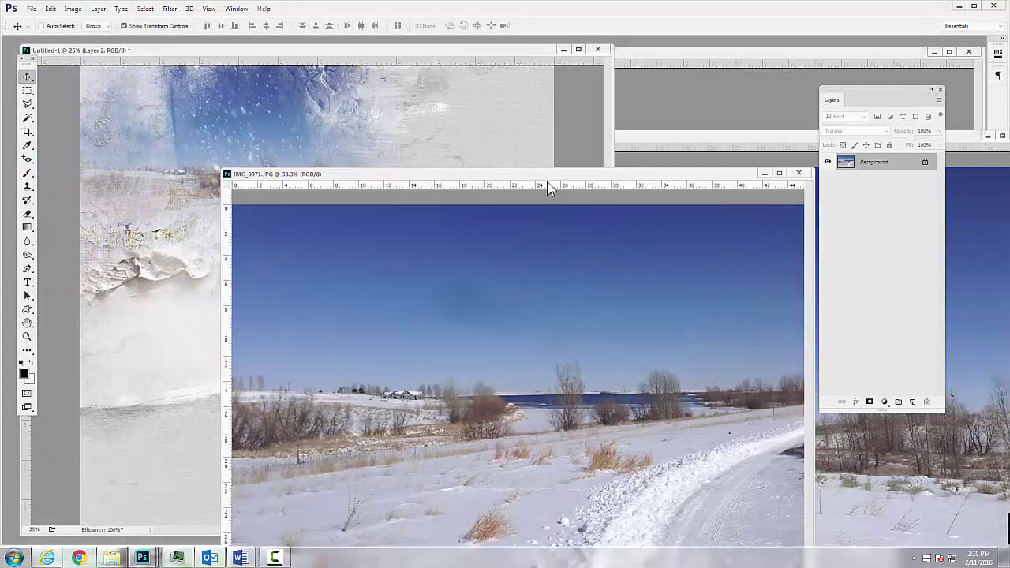
{"action": "left_click", "coordinate": [694, 153]}
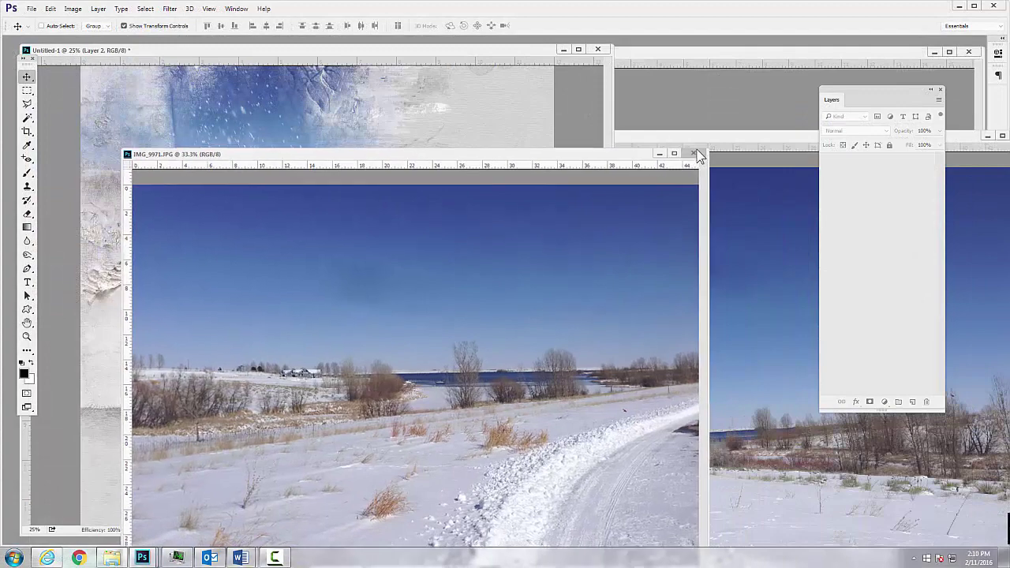
{"action": "left_click_drag", "start_coordinate": [717, 142], "coordinate": [321, 136]}
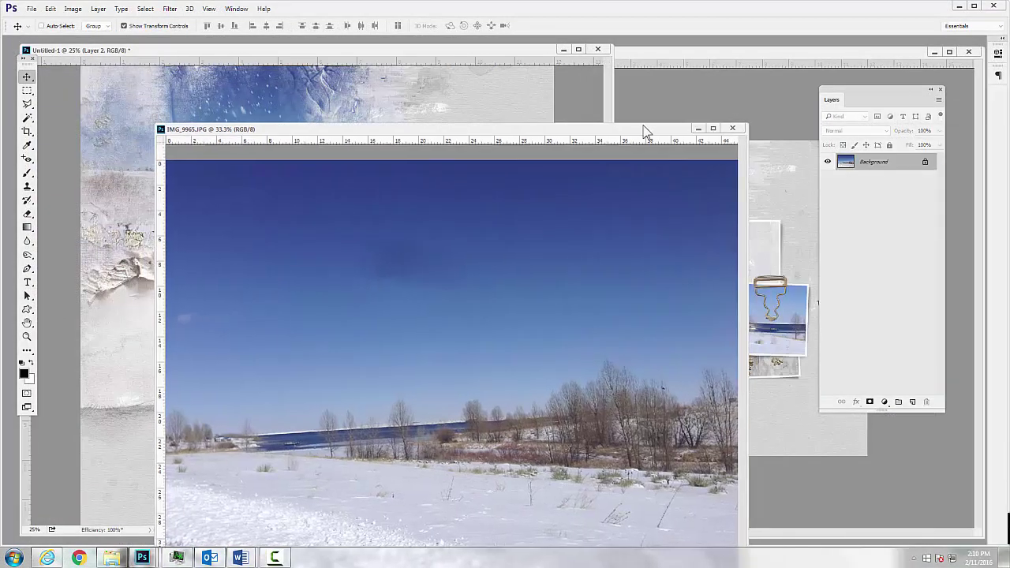
{"action": "left_click", "coordinate": [732, 128]}
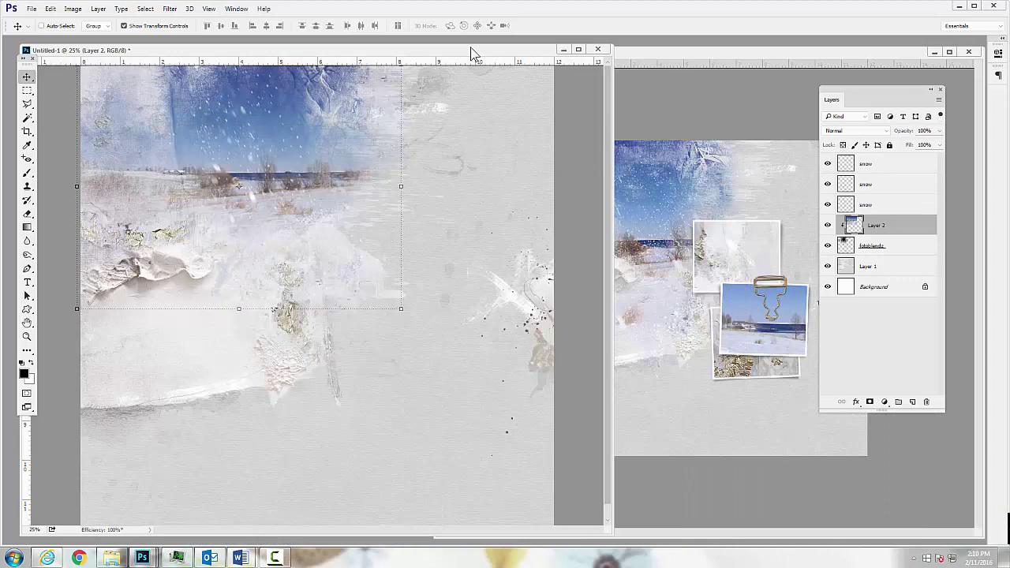
{"action": "left_click_drag", "start_coordinate": [443, 49], "coordinate": [408, 50]}
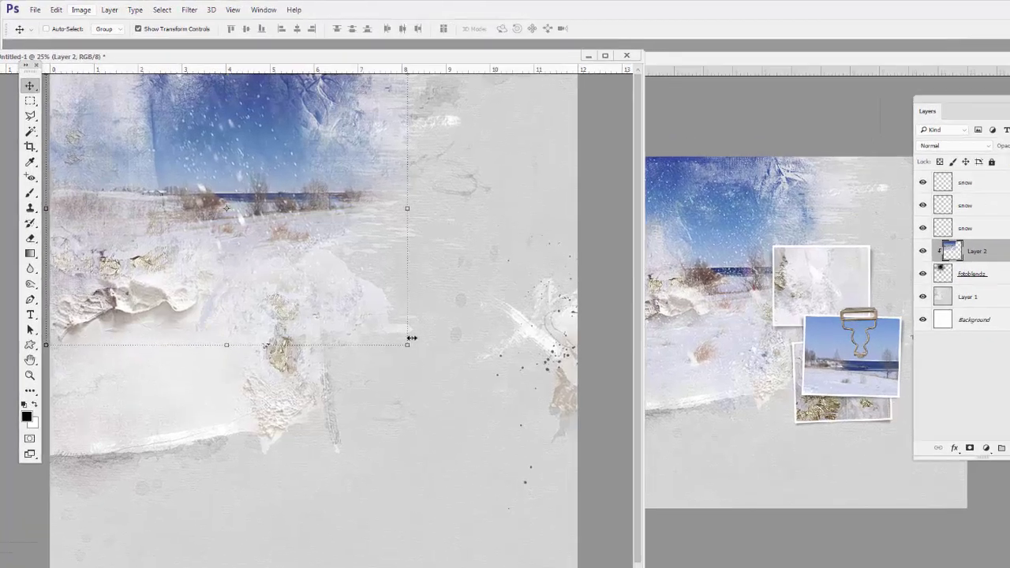
- Apply Levels to the winter photo with input values 39, 1.08 and 210
{"action": "key", "text": "alt+i"}
{"action": "key", "text": "j"}
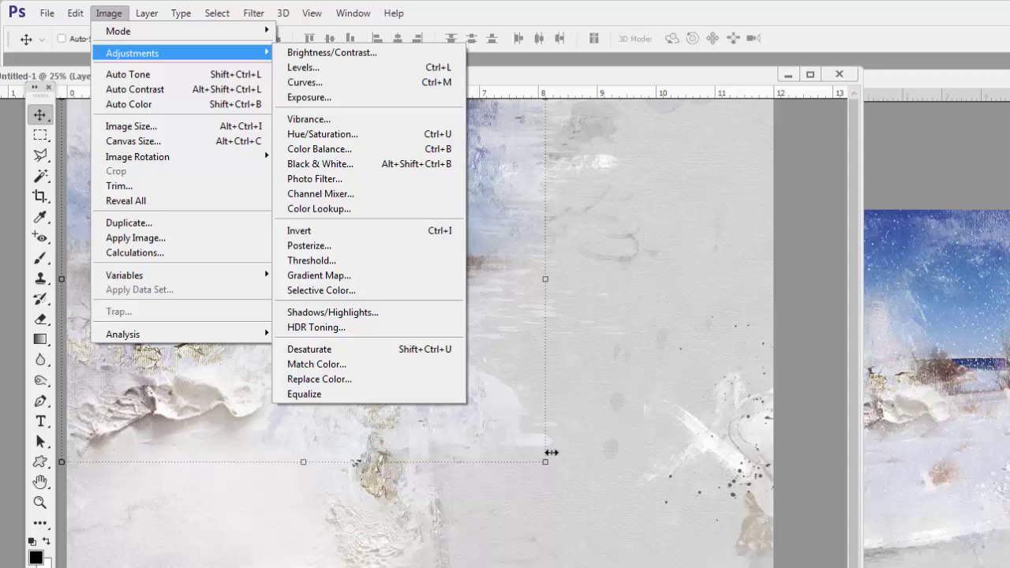
{"action": "key", "text": "Down"}
{"action": "key", "text": "Return"}
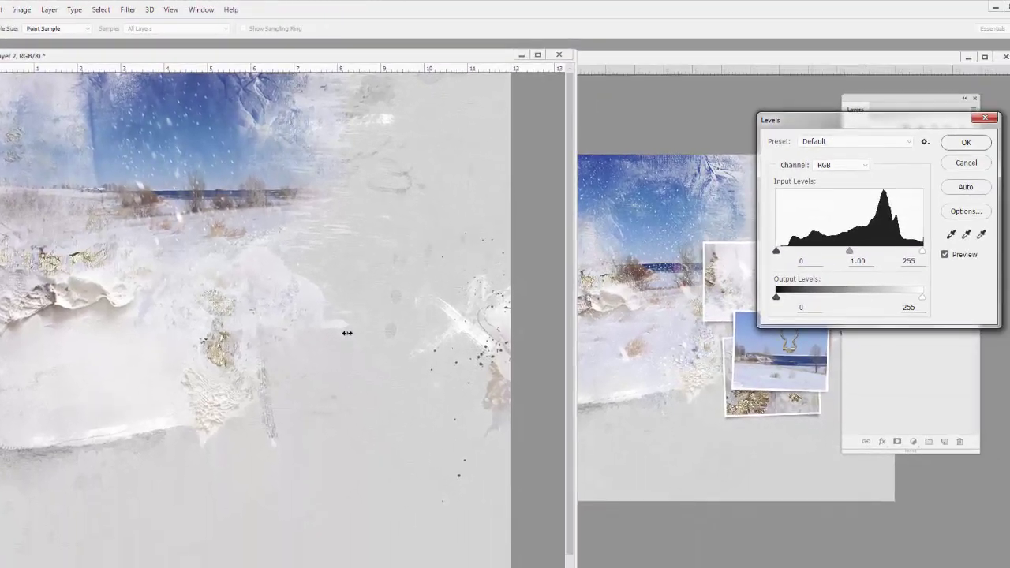
{"action": "key", "text": "Up"}
{"action": "key", "text": "Up"}
{"action": "key", "text": "Up"}
{"action": "key", "text": "Up"}
{"action": "key", "text": "Up"}
{"action": "key", "text": "Up"}
{"action": "key", "text": "Up"}
{"action": "key", "text": "Up"}
{"action": "key", "text": "Up"}
{"action": "key", "text": "Up"}
{"action": "key", "text": "Up"}
{"action": "key", "text": "Up"}
{"action": "key", "text": "Up"}
{"action": "key", "text": "Up"}
{"action": "key", "text": "Up"}
{"action": "key", "text": "Up"}
{"action": "key", "text": "Up"}
{"action": "key", "text": "Up"}
{"action": "key", "text": "Up"}
{"action": "key", "text": "Up"}
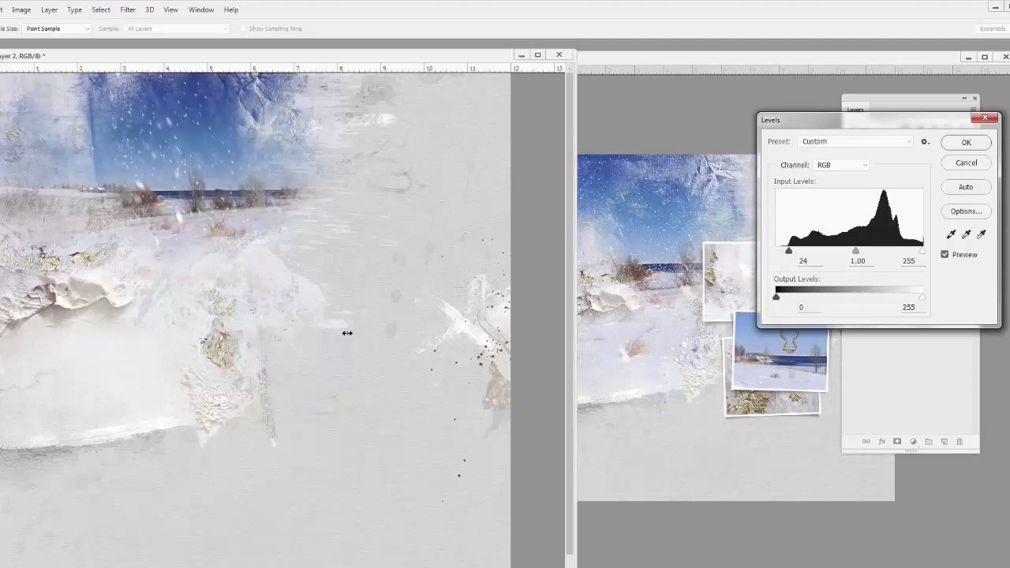
{"action": "key", "text": "Up"}
{"action": "key", "text": "Up"}
{"action": "key", "text": "Up"}
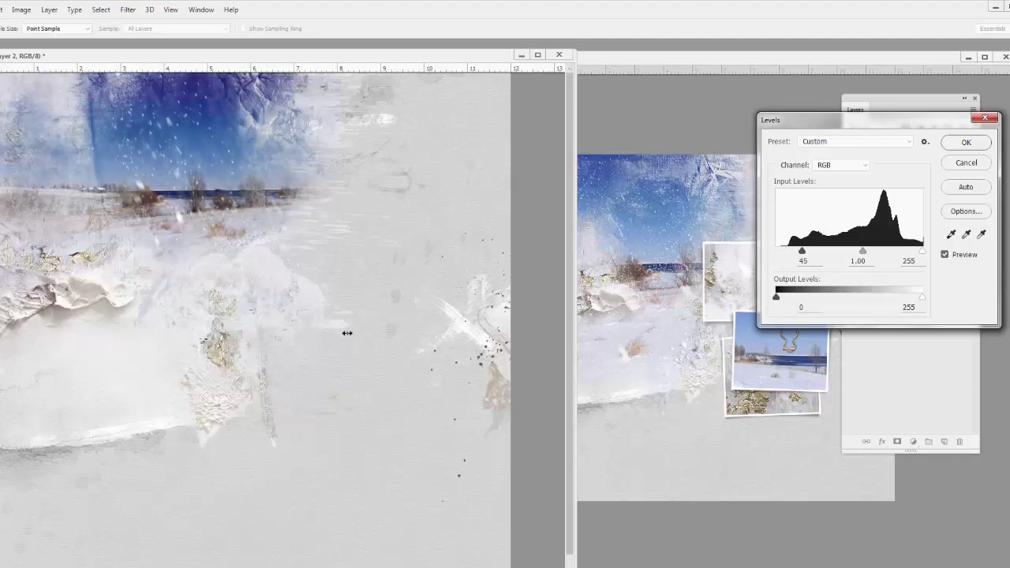
{"action": "key", "text": "Down"}
{"action": "key", "text": "Down"}
{"action": "key", "text": "Down"}
{"action": "key", "text": "Down"}
{"action": "key", "text": "Down"}
{"action": "key", "text": "Down"}
{"action": "key", "text": "Down"}
{"action": "key", "text": "Down"}
{"action": "key", "text": "Down"}
{"action": "key", "text": "Down"}
{"action": "key", "text": "Down"}
{"action": "key", "text": "Down"}
{"action": "key", "text": "Down"}
{"action": "key", "text": "Down"}
{"action": "key", "text": "Down"}
{"action": "key", "text": "Down"}
{"action": "key", "text": "Down"}
{"action": "key", "text": "Down"}
{"action": "key", "text": "Down"}
{"action": "key", "text": "Down"}
{"action": "key", "text": "Down"}
{"action": "key", "text": "Down"}
{"action": "key", "text": "Down"}
{"action": "key", "text": "Down"}
{"action": "key", "text": "Down"}
{"action": "key", "text": "Down"}
{"action": "key", "text": "Down"}
{"action": "key", "text": "Down"}
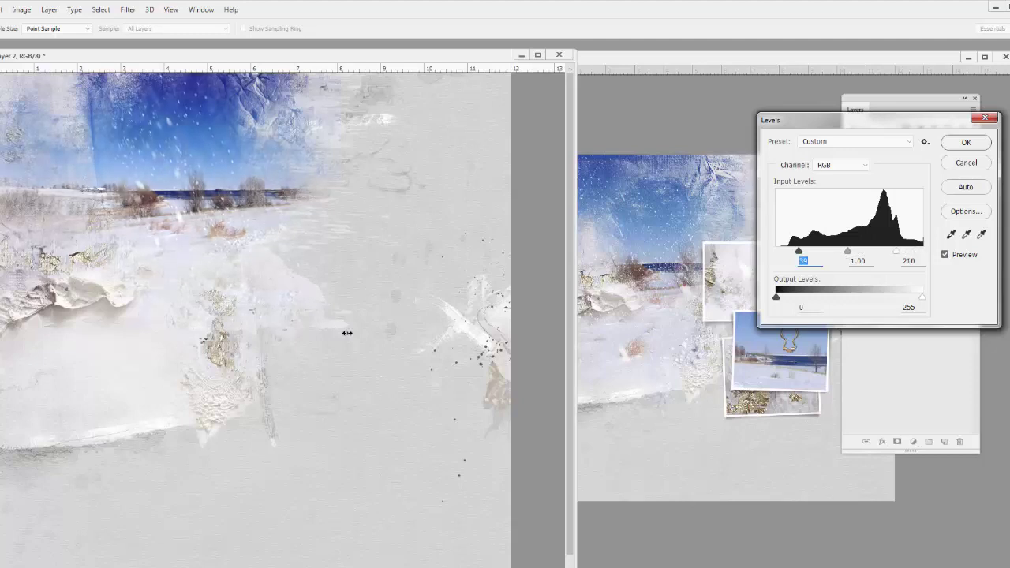
{"action": "key", "text": "Tab"}
{"action": "key", "text": "Tab"}
{"action": "key", "text": "Up"}
{"action": "key", "text": "Up"}
{"action": "key", "text": "Up"}
{"action": "key", "text": "Up"}
{"action": "key", "text": "Up"}
{"action": "key", "text": "Up"}
{"action": "key", "text": "Up"}
{"action": "key", "text": "Up"}
{"action": "key", "text": "Up"}
{"action": "key", "text": "Up"}
{"action": "key", "text": "Up"}
{"action": "key", "text": "Up"}
{"action": "key", "text": "Up"}
{"action": "key", "text": "Up"}
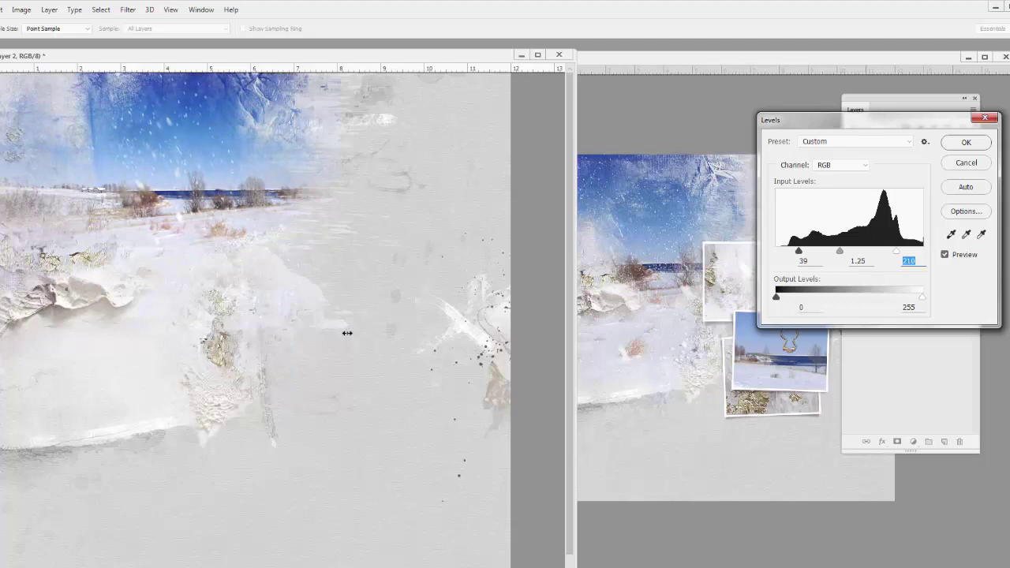
{"action": "key", "text": "Down"}
{"action": "key", "text": "Down"}
{"action": "key", "text": "Down"}
{"action": "key", "text": "Down"}
{"action": "key", "text": "Down"}
{"action": "key", "text": "Down"}
{"action": "key", "text": "shift+Tab"}
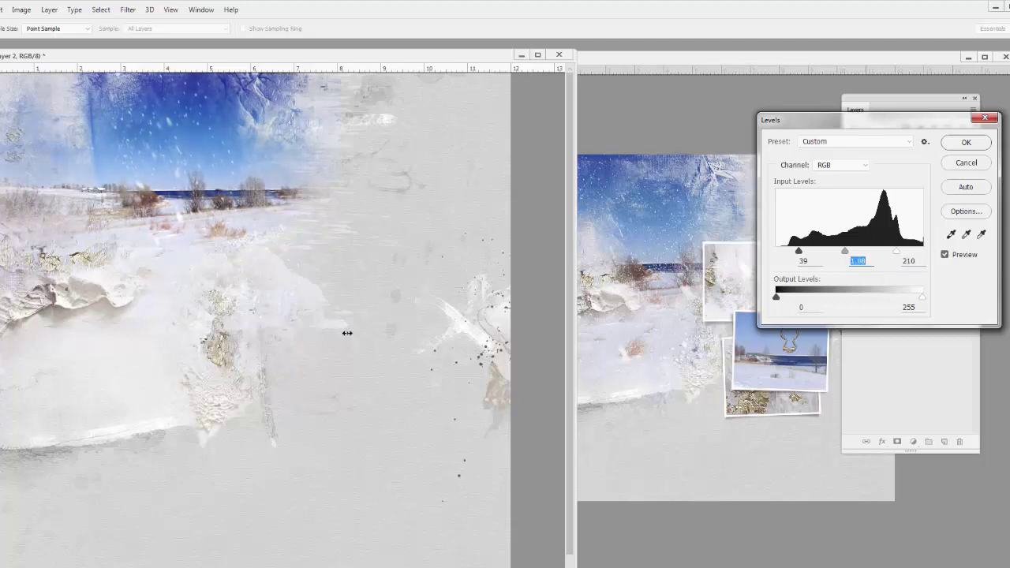
{"action": "key", "text": "Return"}
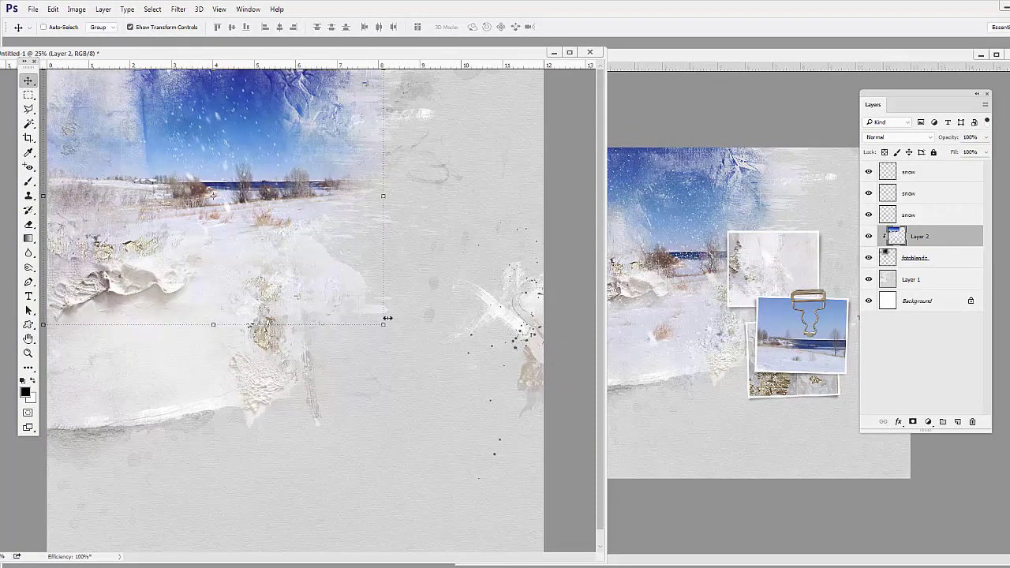
{"action": "key", "text": "alt+bracketright"}
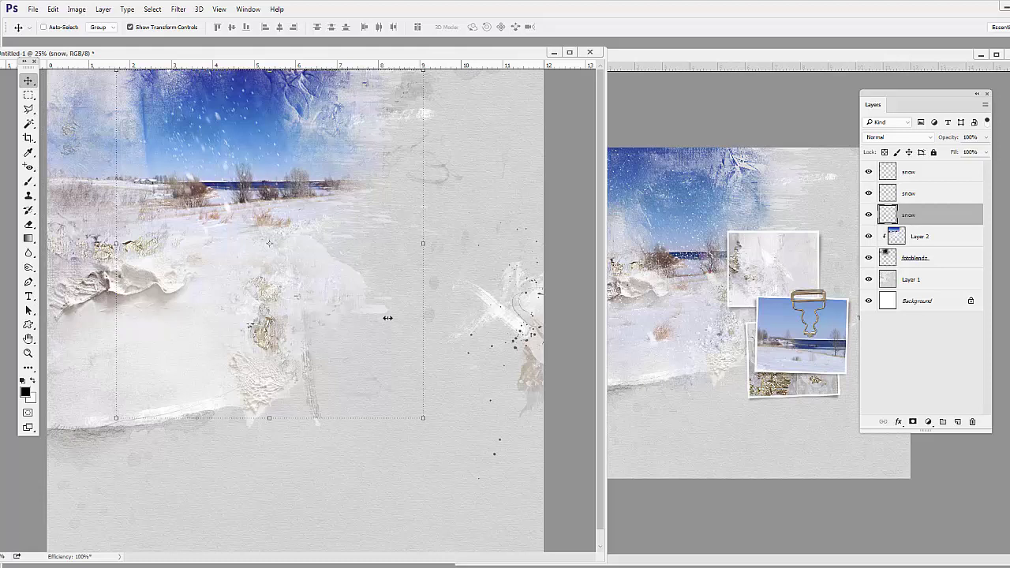
{"action": "key", "text": "ctrl+comma"}
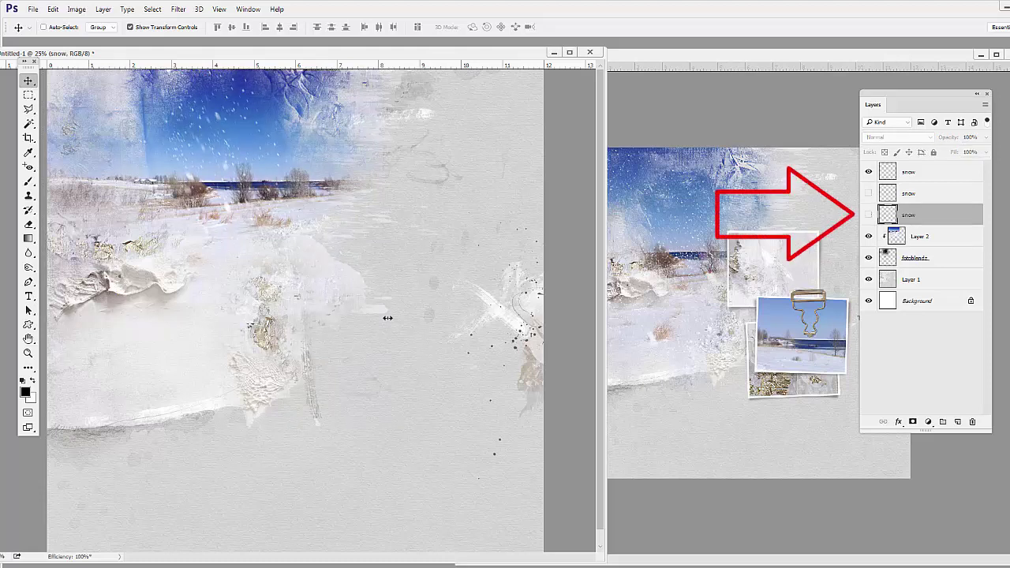
{"action": "key", "text": "ctrl+comma"}
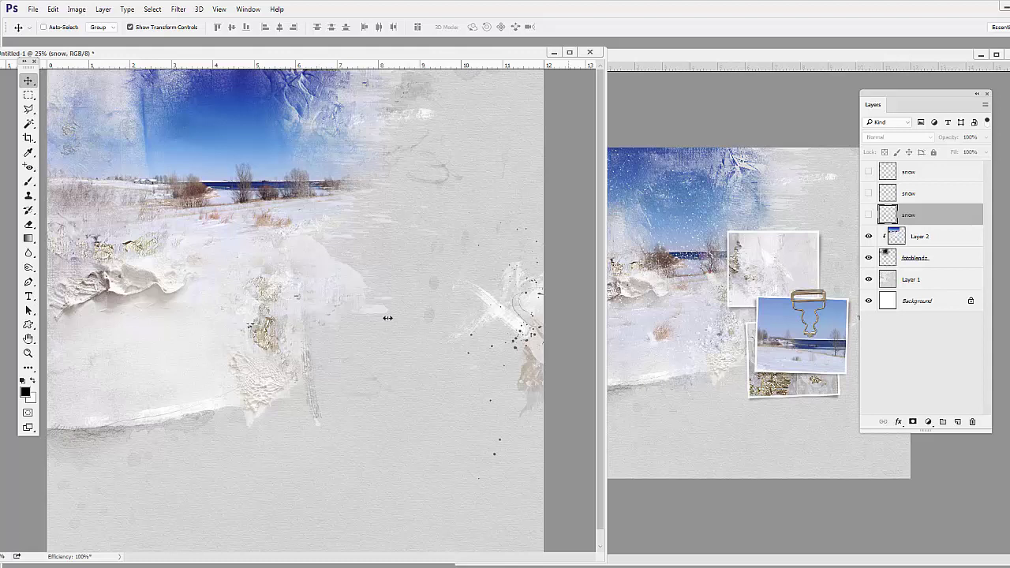
{"action": "key", "text": "ctrl+comma"}
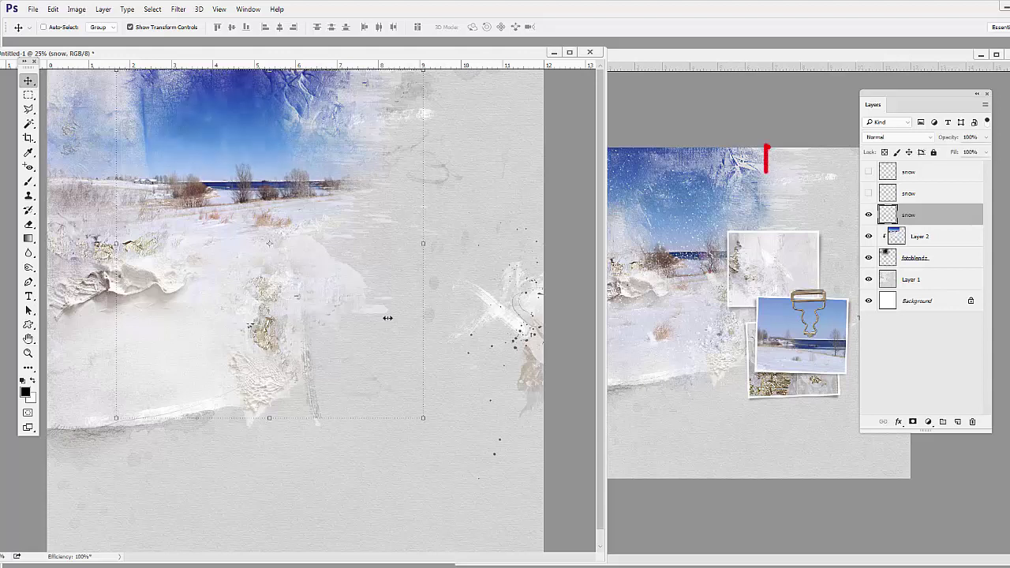
{"action": "key", "text": "ctrl+comma"}
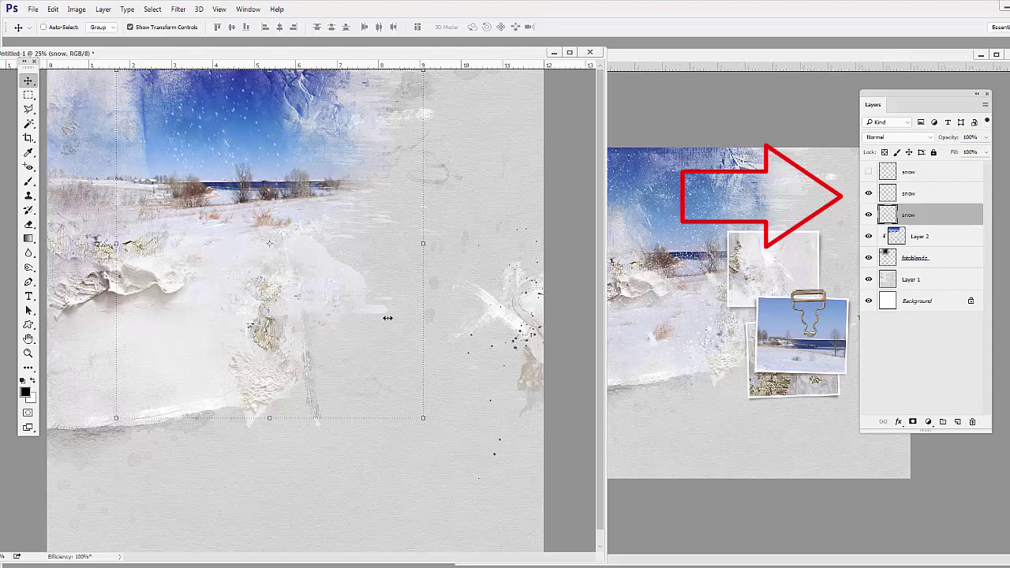
{"action": "key", "text": "ctrl+comma"}
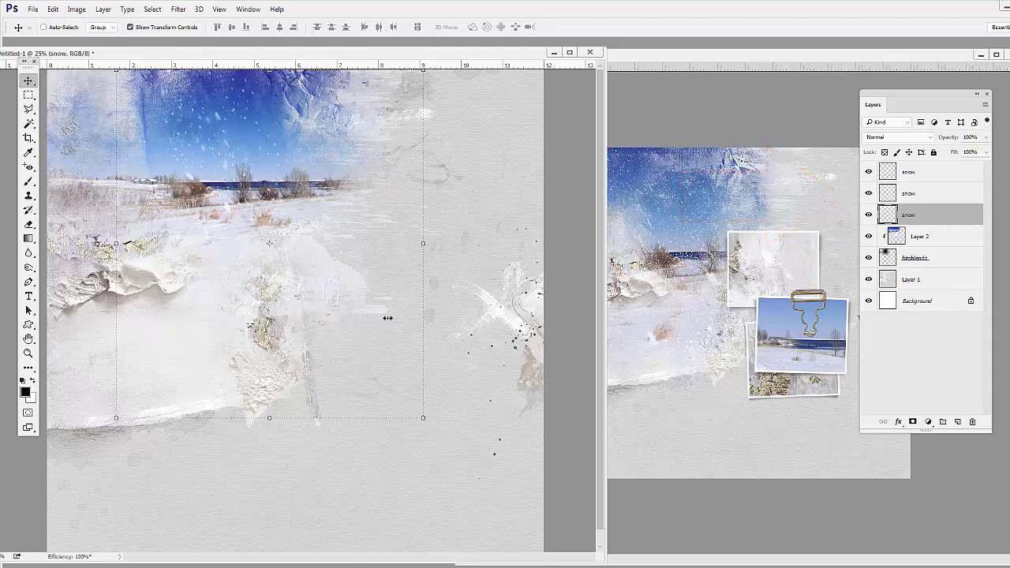
{"action": "key", "text": "alt+bracketright"}
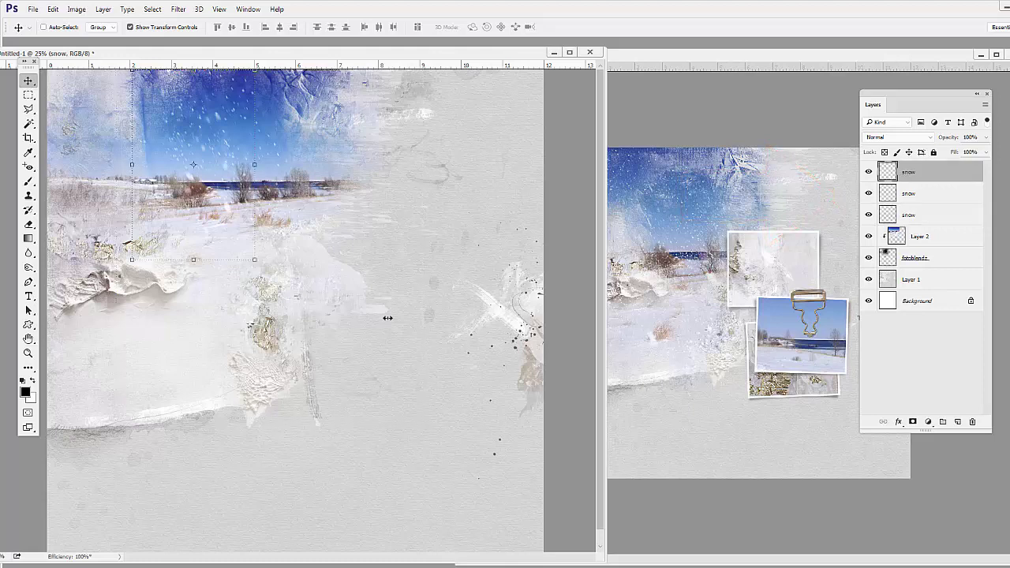
- Duplicate the top snow layer, move it up-left, and rotate it about 11°
{"action": "key", "text": "ctrl+j"}
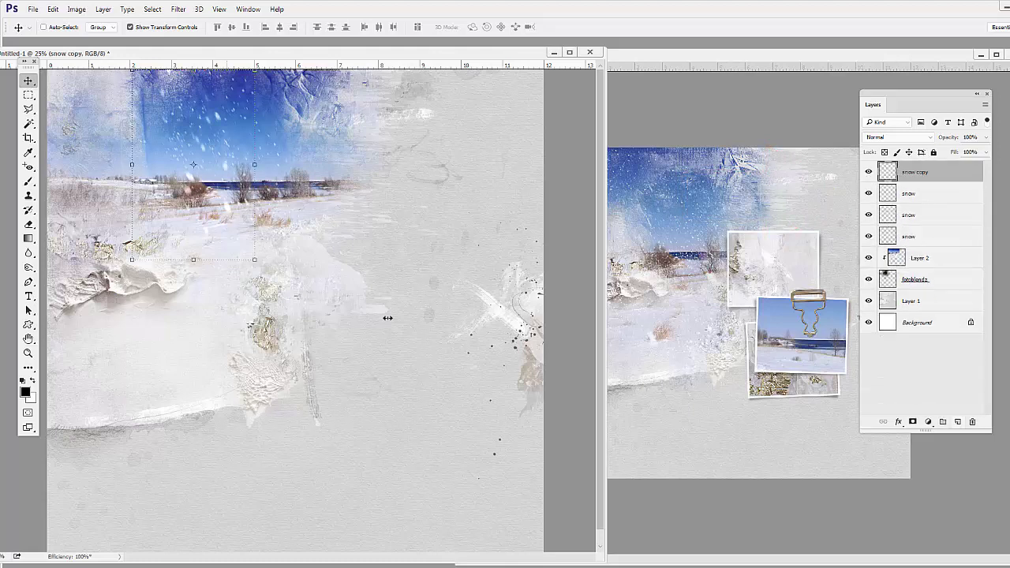
{"action": "left_click_drag", "start_coordinate": [224, 127], "coordinate": [147, 101]}
{"action": "key", "text": "ctrl+t"}
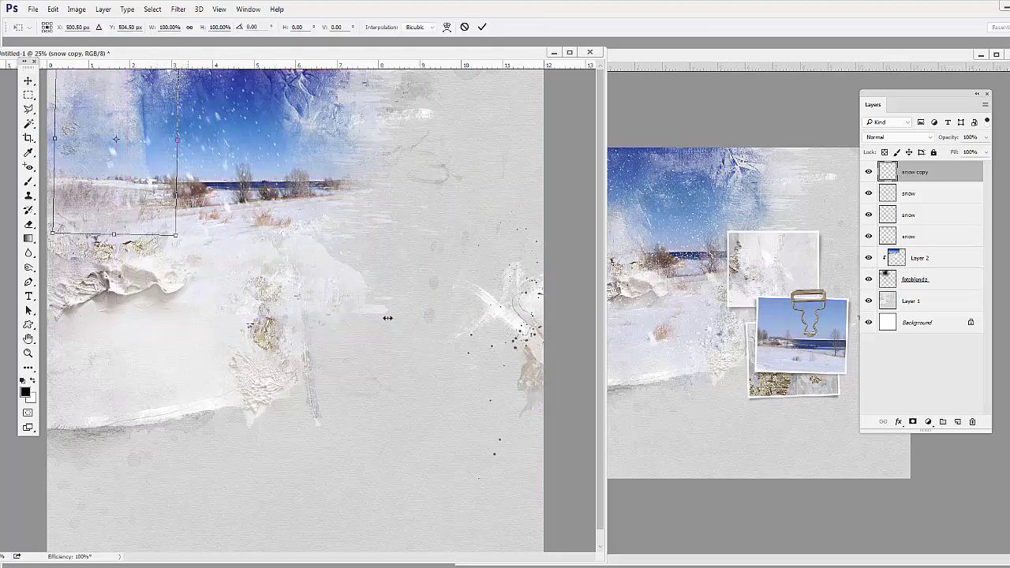
{"action": "left_click_drag", "start_coordinate": [189, 236], "coordinate": [178, 251]}
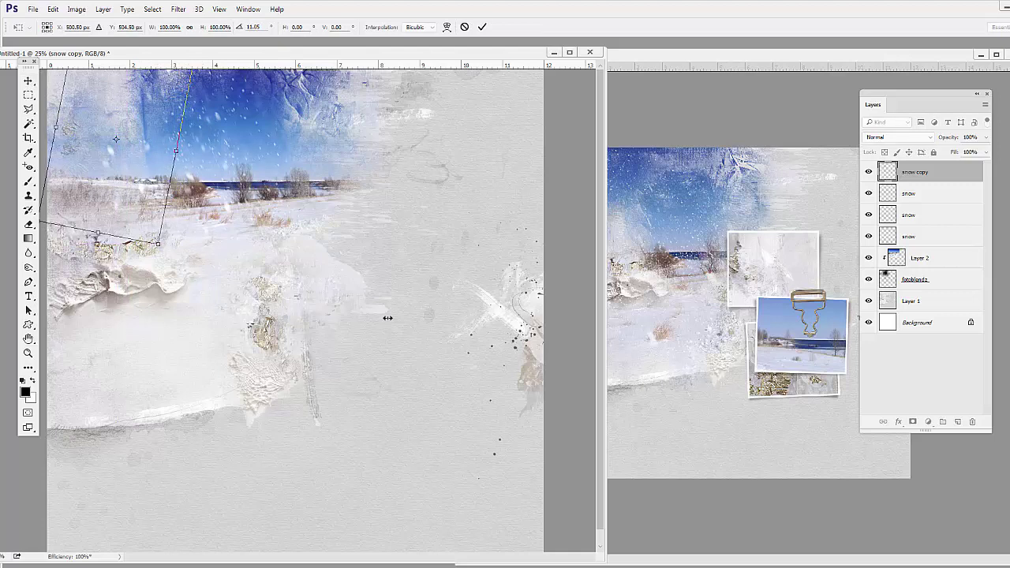
{"action": "key", "text": "Return"}
{"action": "key", "text": "Up"}
{"action": "key", "text": "Up"}
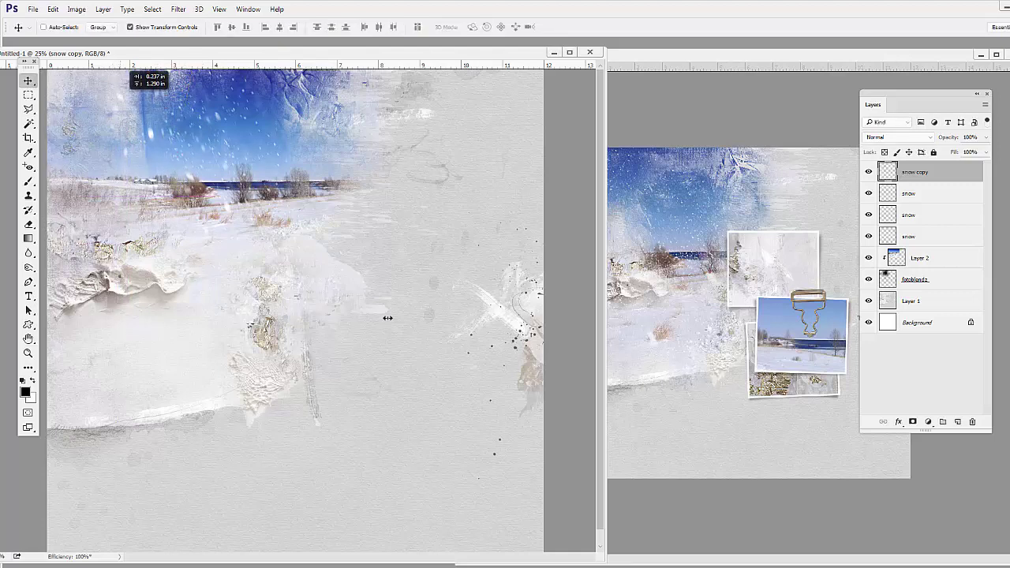
{"action": "key", "text": "Down"}
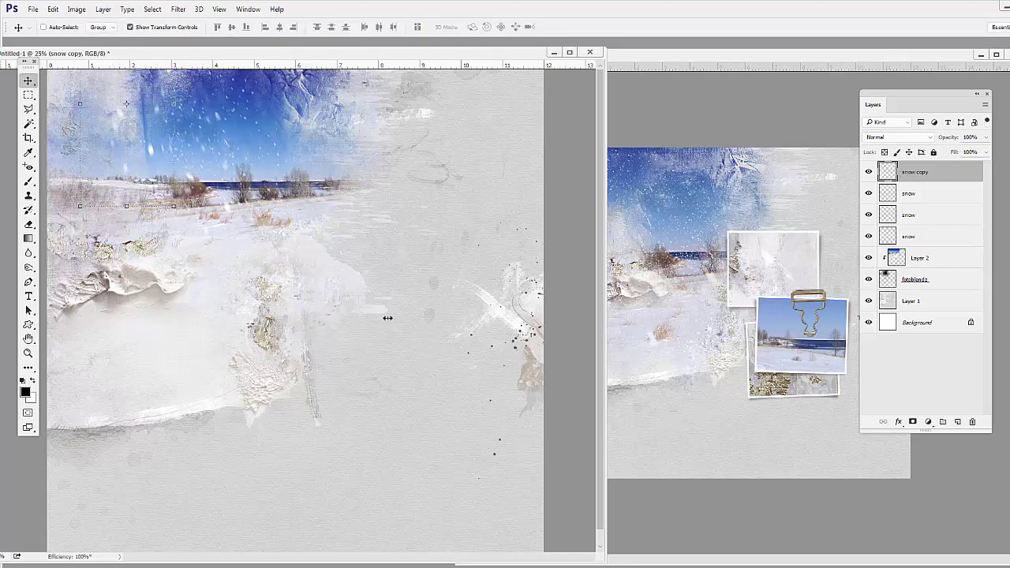
- Set the Eraser to the 54 px brush tip (84° angle, 60% roundness, 1% spacing)
{"action": "key", "text": "e"}
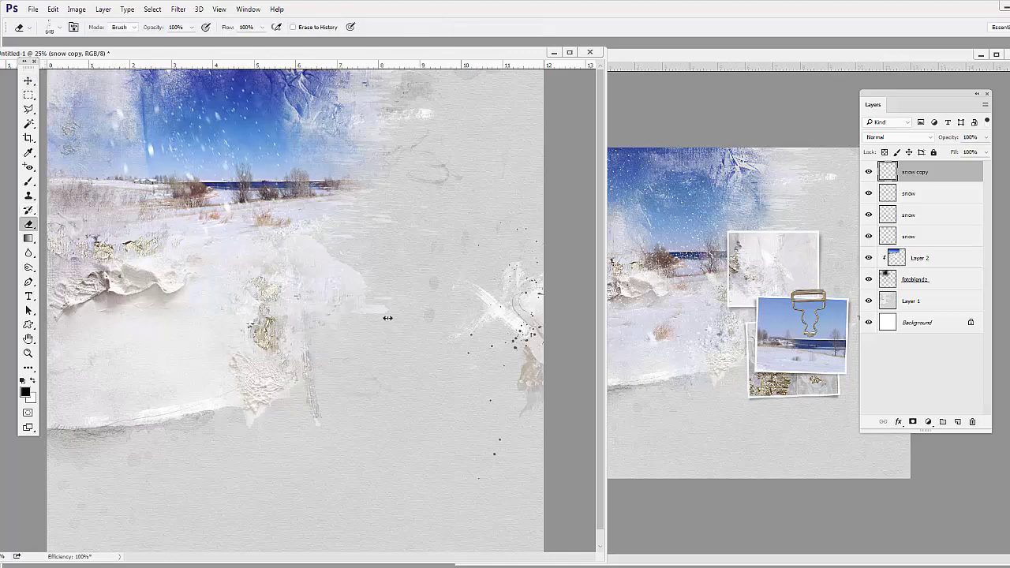
{"action": "left_click", "coordinate": [60, 28]}
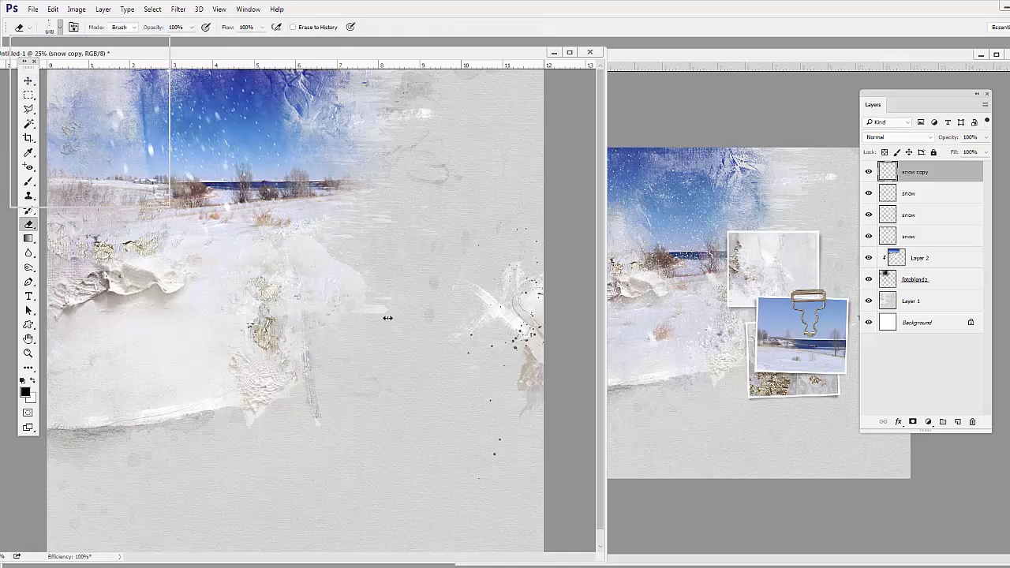
{"action": "scroll", "coordinate": [387, 318], "scroll_direction": "up", "scroll_amount": 5}
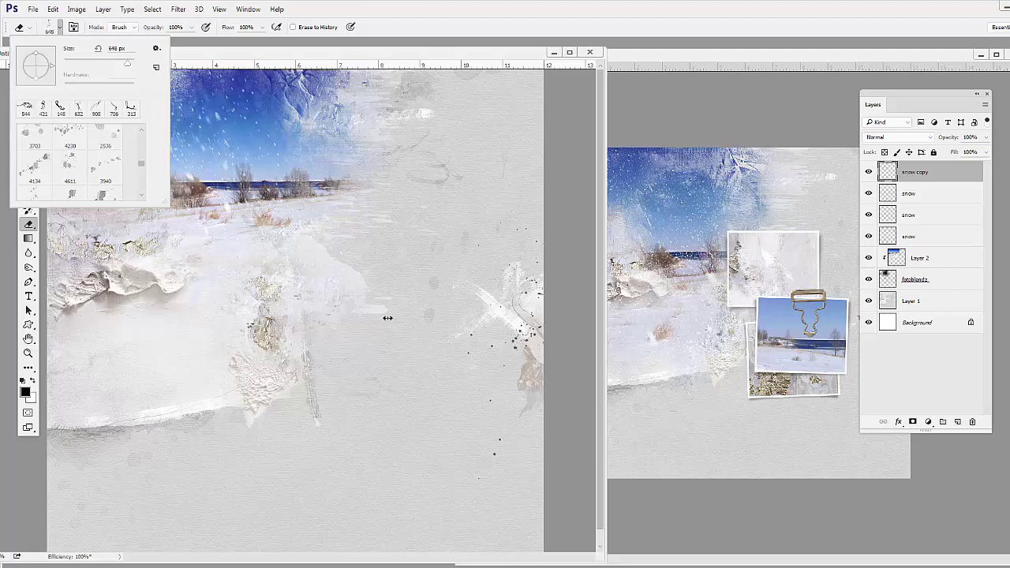
{"action": "key", "text": "Escape"}
{"action": "key", "text": "alt+w"}
{"action": "key", "text": "Down"}
{"action": "key", "text": "Down"}
{"action": "key", "text": "Down"}
{"action": "key", "text": "Return"}
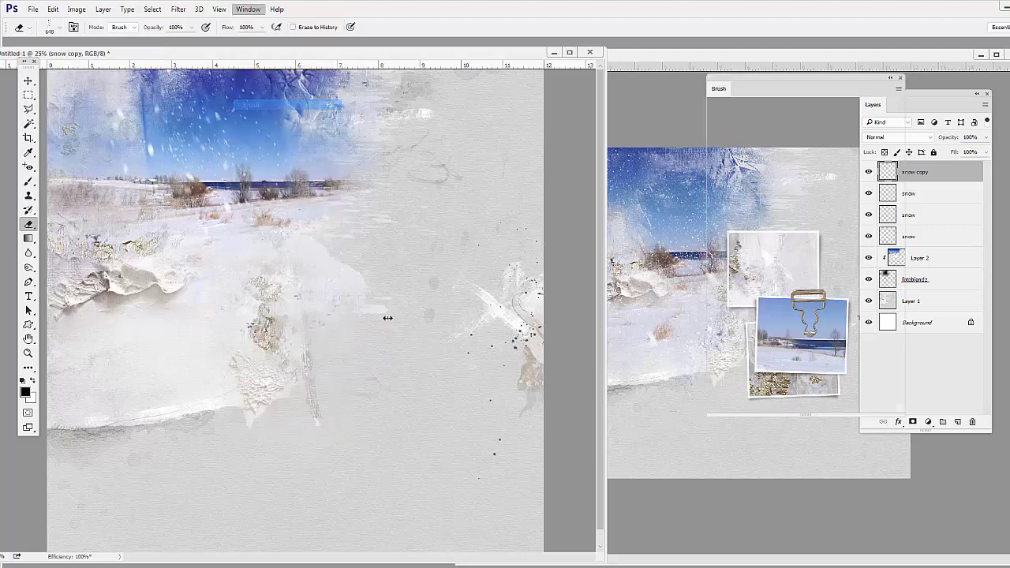
{"action": "key", "text": "period"}
{"action": "key", "text": "period"}
{"action": "key", "text": "period"}
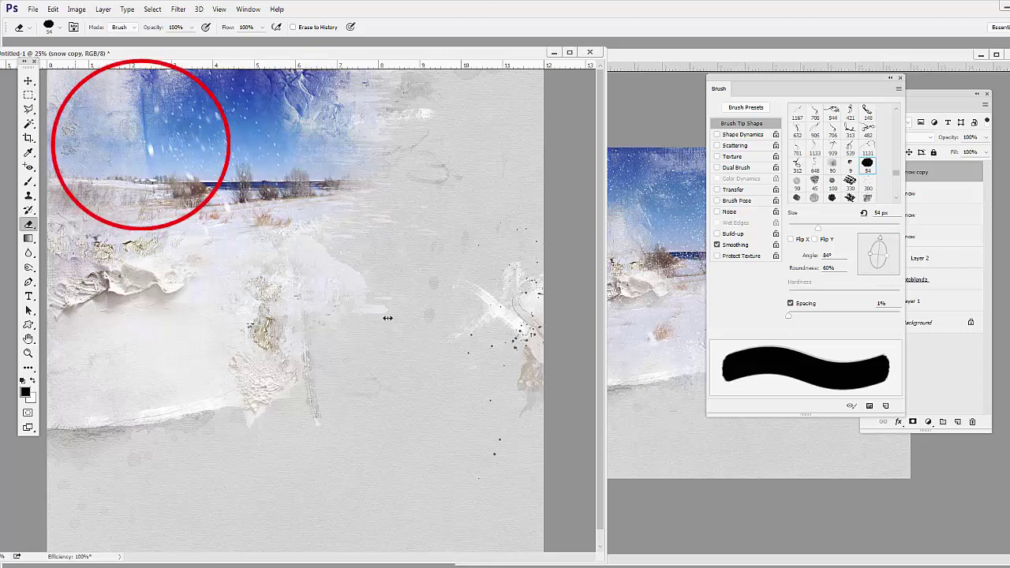
{"action": "key", "text": "F7"}
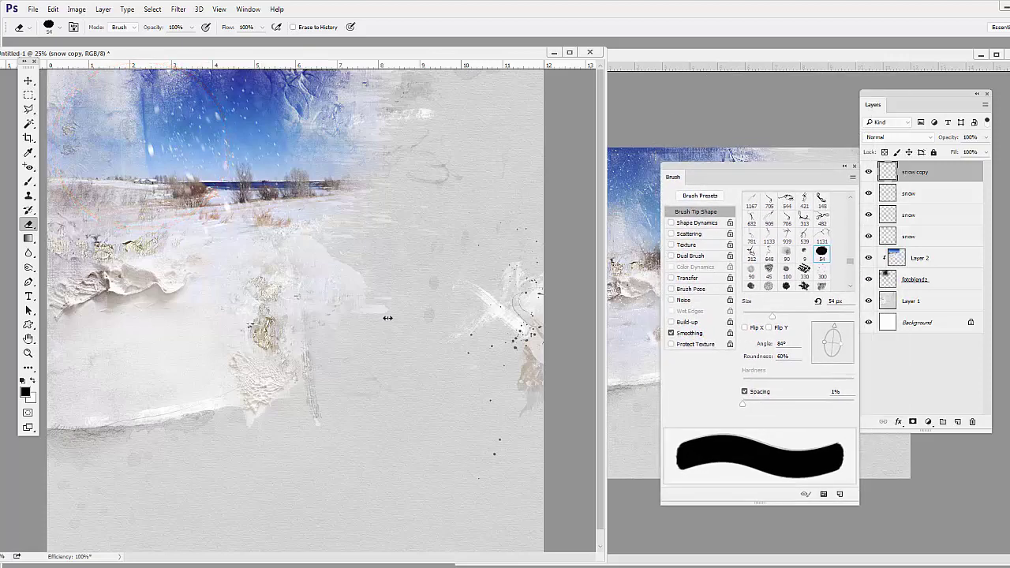
{"action": "key", "text": "F5"}
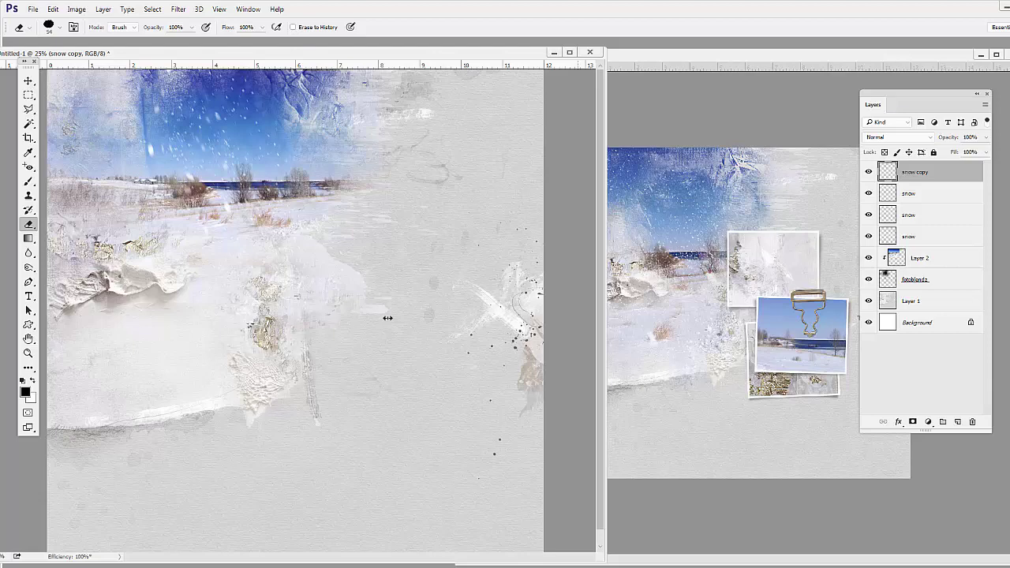
- On the third snow layer, start an Edit > Fill using a custom Color as contents
{"action": "key", "text": "alt+bracketleft"}
{"action": "key", "text": "alt+bracketleft"}
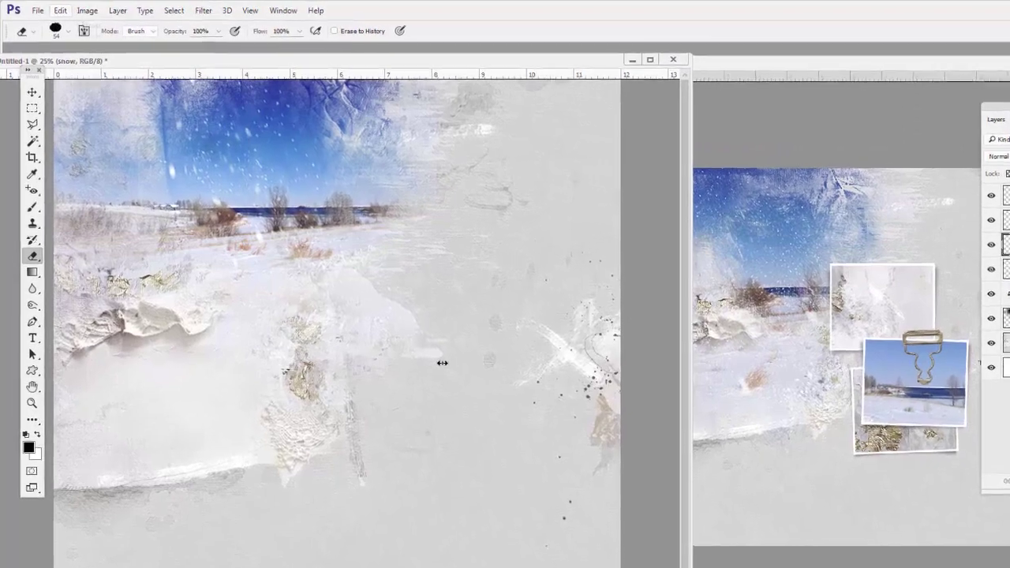
{"action": "key", "text": "alt+e"}
{"action": "key", "text": "Down"}
{"action": "key", "text": "Down"}
{"action": "key", "text": "Down"}
{"action": "key", "text": "Down"}
{"action": "key", "text": "Down"}
{"action": "key", "text": "Down"}
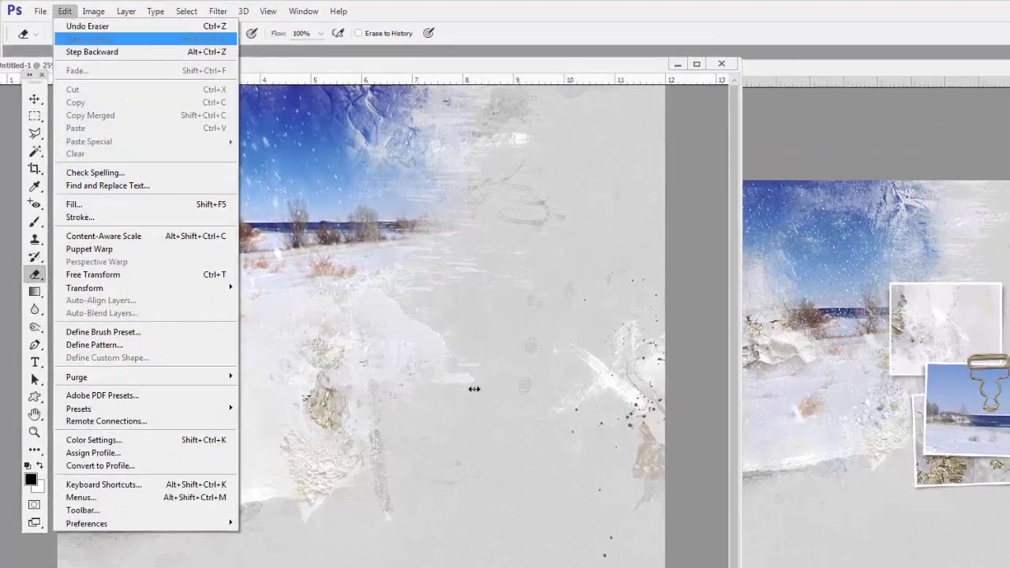
{"action": "key", "text": "Up"}
{"action": "key", "text": "Up"}
{"action": "key", "text": "Return"}
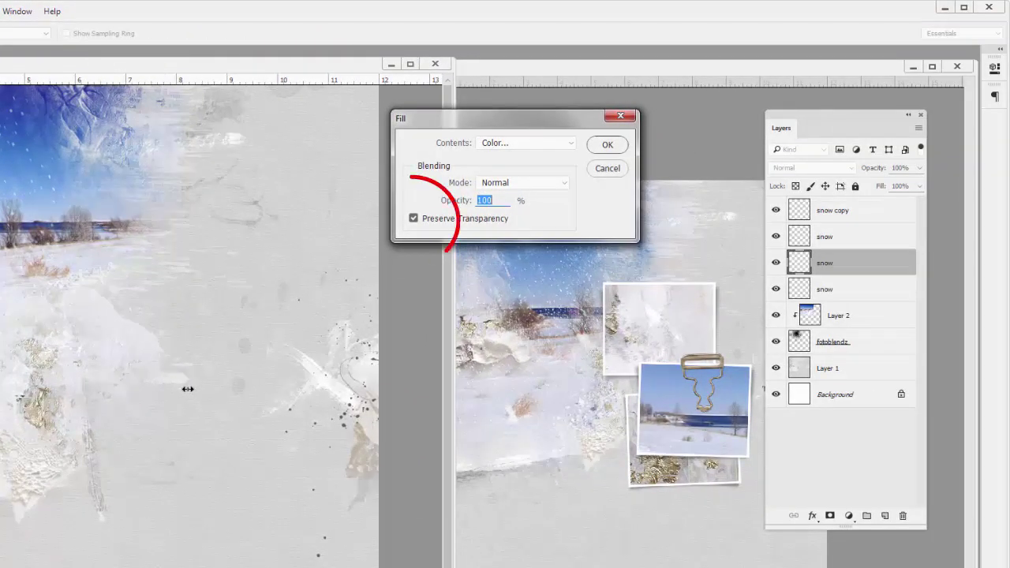
{"action": "key", "text": "alt+Down"}
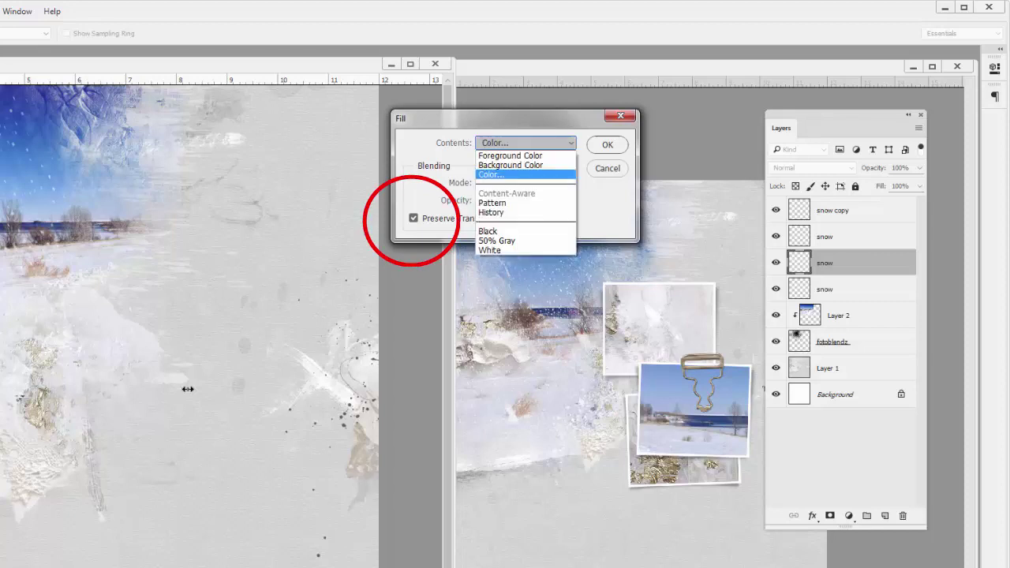
{"action": "key", "text": "Return"}
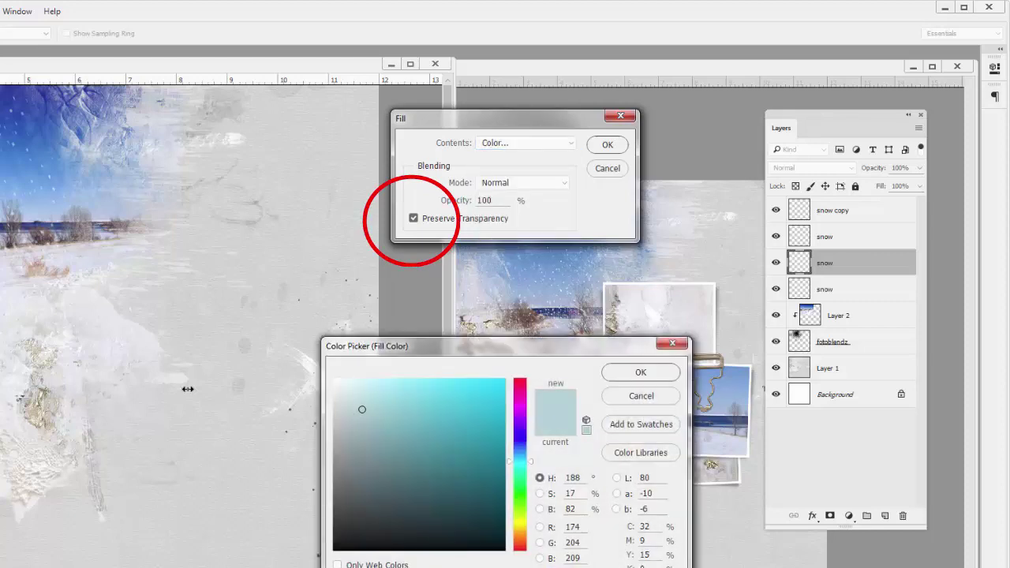
- Fill the flakes pink at H 328, S 27, B 93, preserving transparency
{"action": "type", "text": "298"}
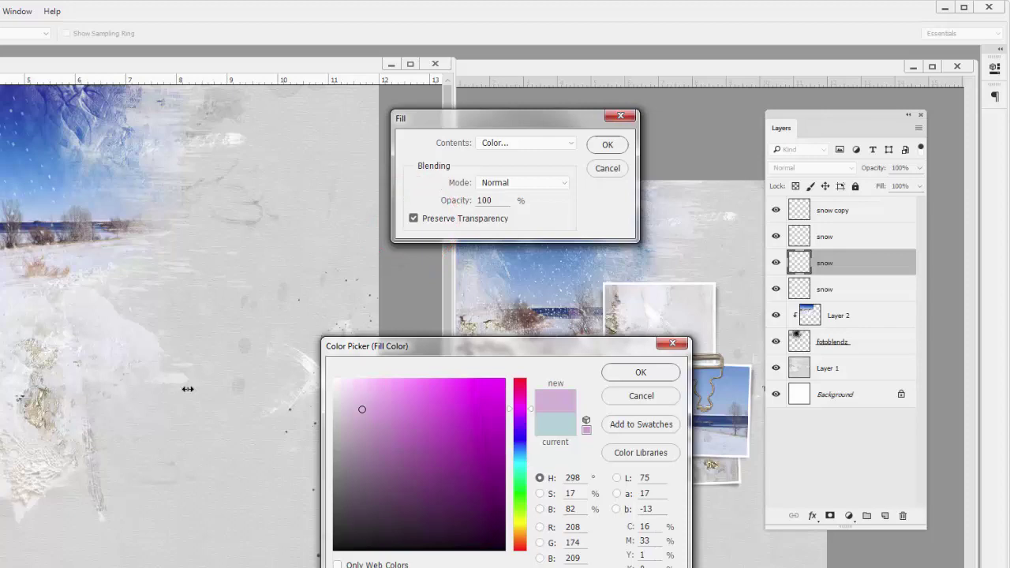
{"action": "key", "text": "Tab"}
{"action": "type", "text": "27"}
{"action": "key", "text": "Tab"}
{"action": "type", "text": "93"}
{"action": "key", "text": "shift+Tab"}
{"action": "key", "text": "shift+Tab"}
{"action": "type", "text": "328"}
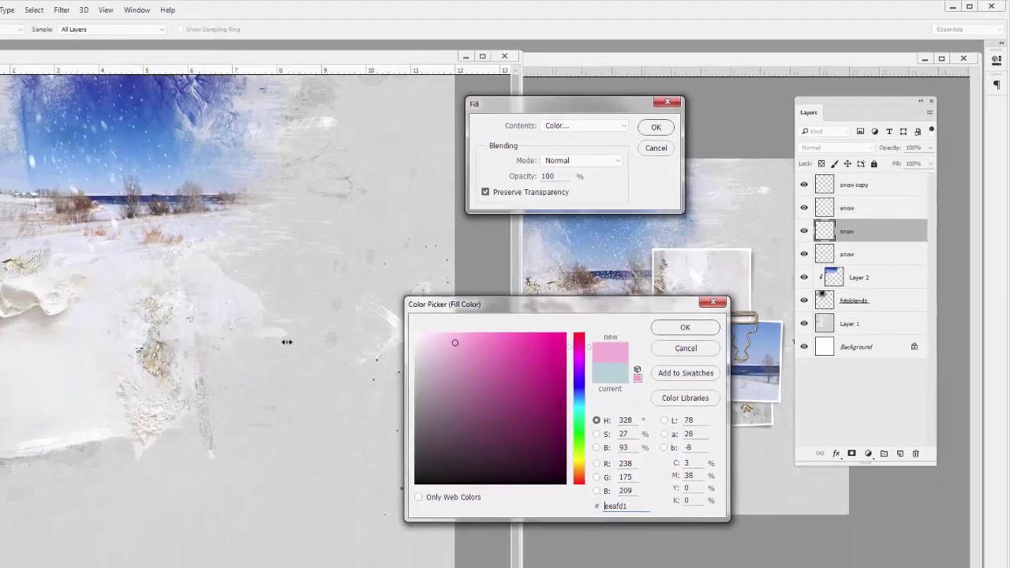
{"action": "key", "text": "Return"}
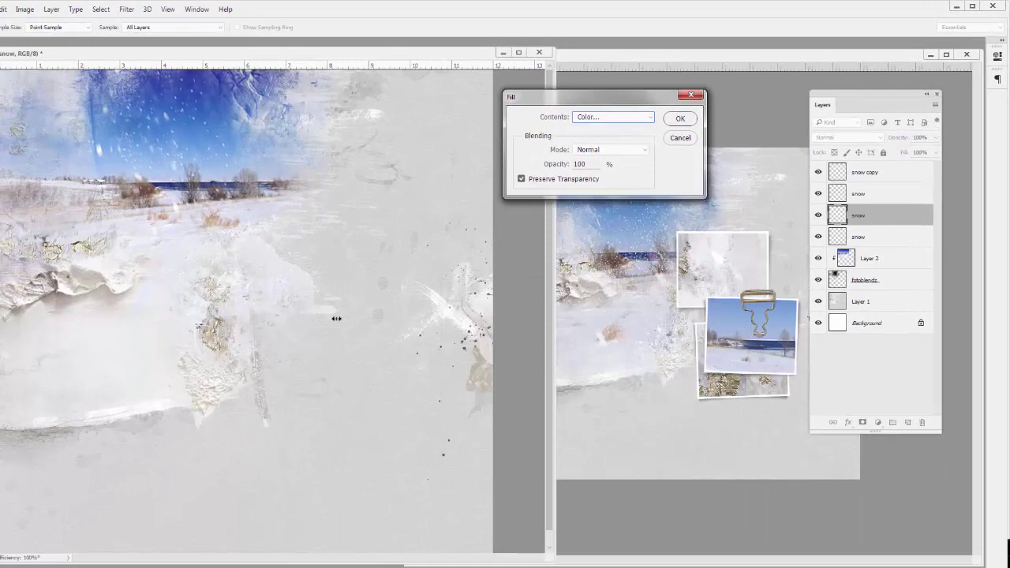
{"action": "key", "text": "Return"}
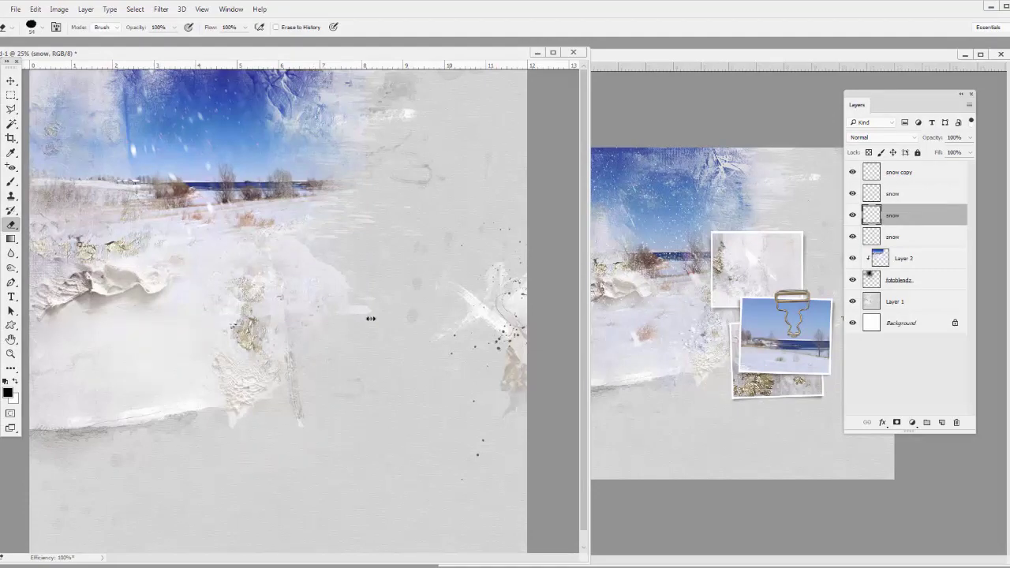
- Try Hard Light on the pink snow layer, then settle on Vivid Light
{"action": "left_click", "coordinate": [883, 137]}
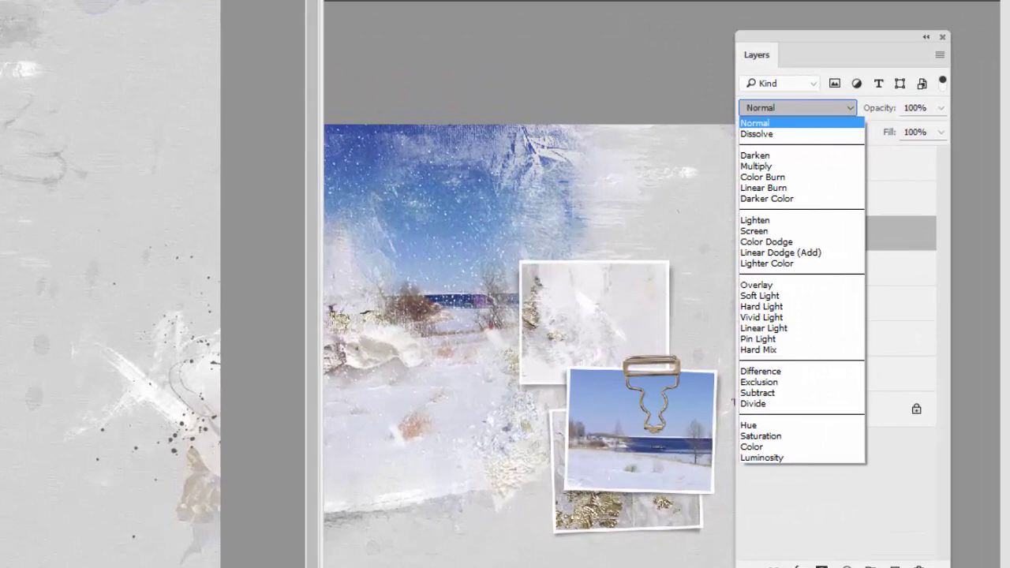
{"action": "key", "text": "Down"}
{"action": "key", "text": "Down"}
{"action": "key", "text": "Down"}
{"action": "key", "text": "Down"}
{"action": "key", "text": "Down"}
{"action": "key", "text": "Down"}
{"action": "key", "text": "Down"}
{"action": "key", "text": "Down"}
{"action": "key", "text": "Down"}
{"action": "key", "text": "Down"}
{"action": "key", "text": "Down"}
{"action": "key", "text": "Down"}
{"action": "key", "text": "Down"}
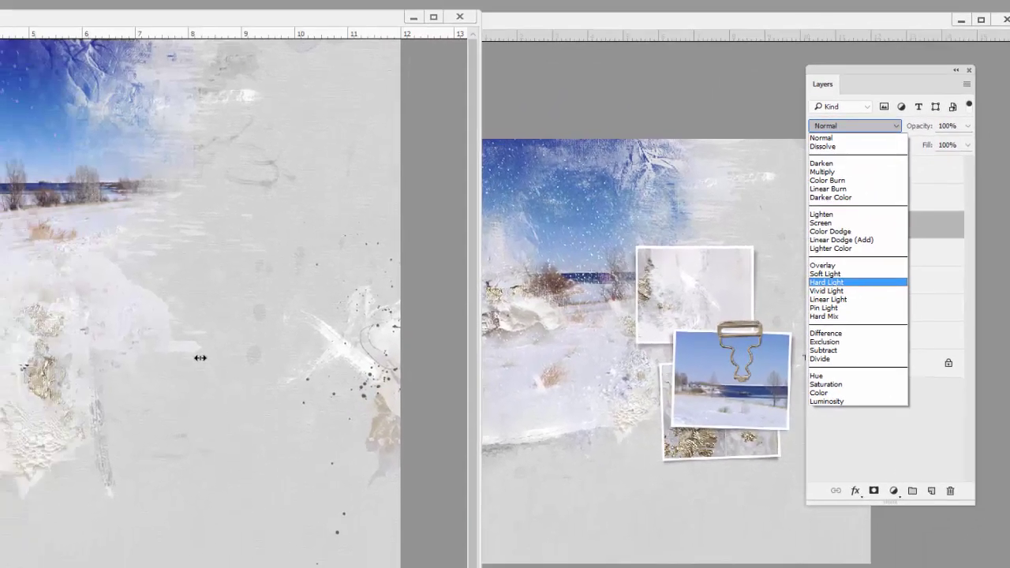
{"action": "key", "text": "Return"}
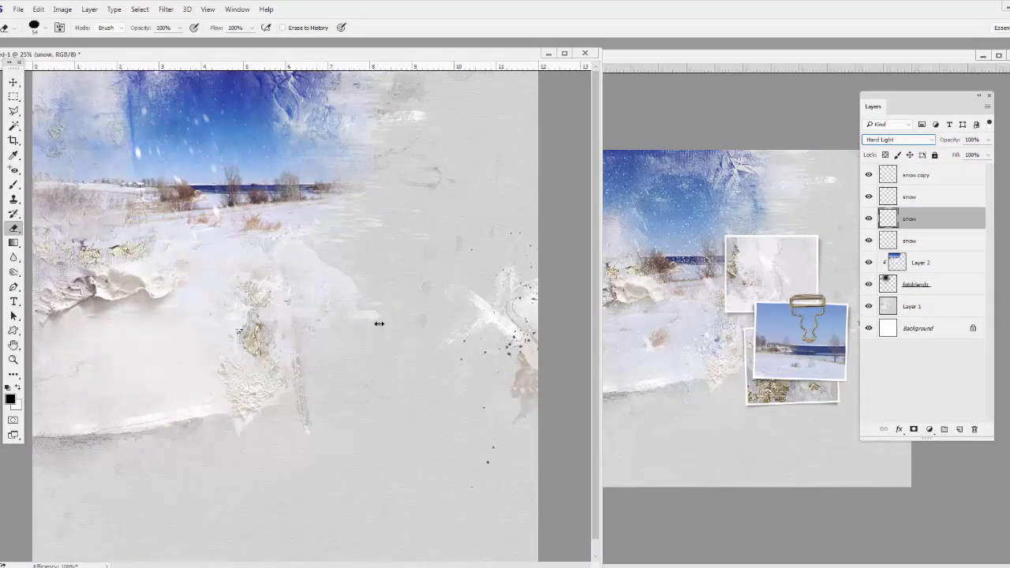
{"action": "key", "text": "alt+Down"}
{"action": "key", "text": "Down"}
{"action": "key", "text": "Return"}
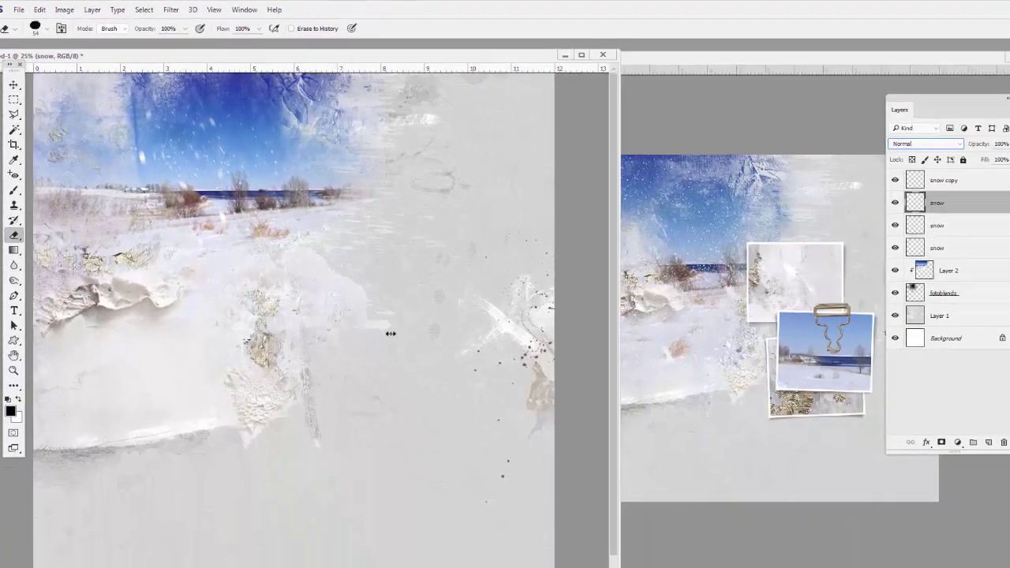
- Fill another snow layer with light cyan afe7ee, preserving transparency
{"action": "key", "text": "alt+e"}
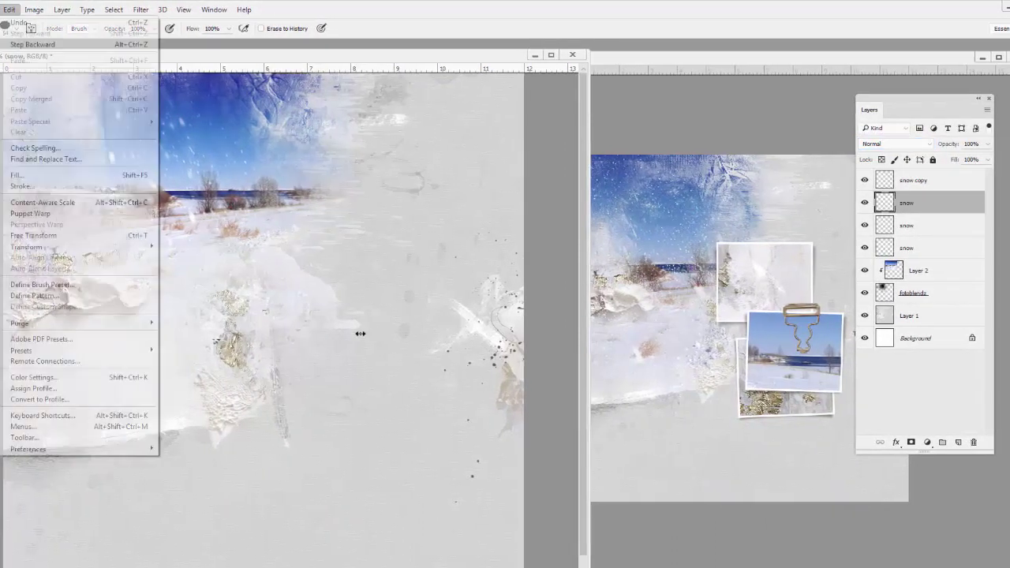
{"action": "key", "text": "l"}
{"action": "key", "text": "Return"}
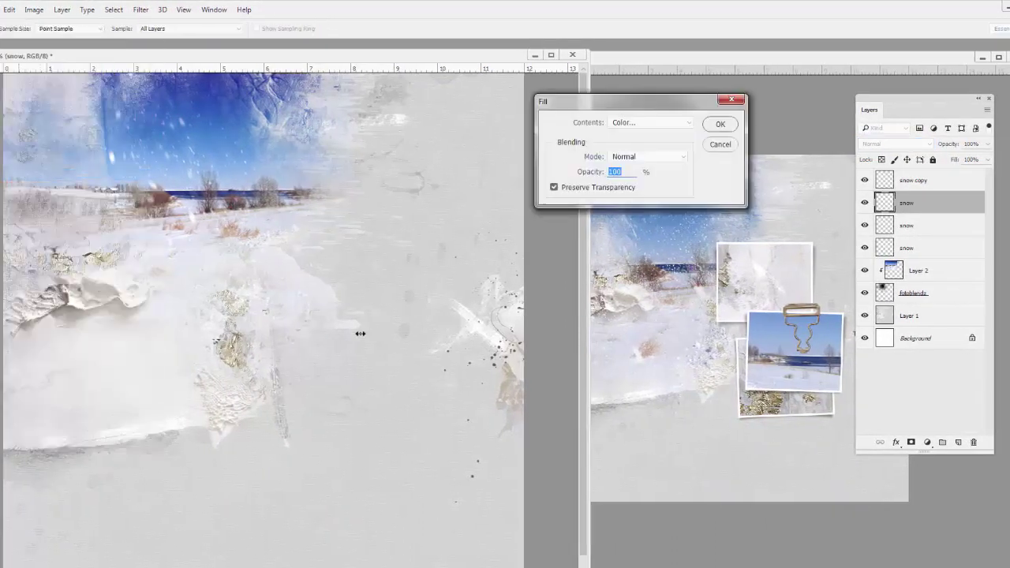
{"action": "key", "text": "alt+Down"}
{"action": "key", "text": "Up"}
{"action": "key", "text": "Down"}
{"action": "key", "text": "Return"}
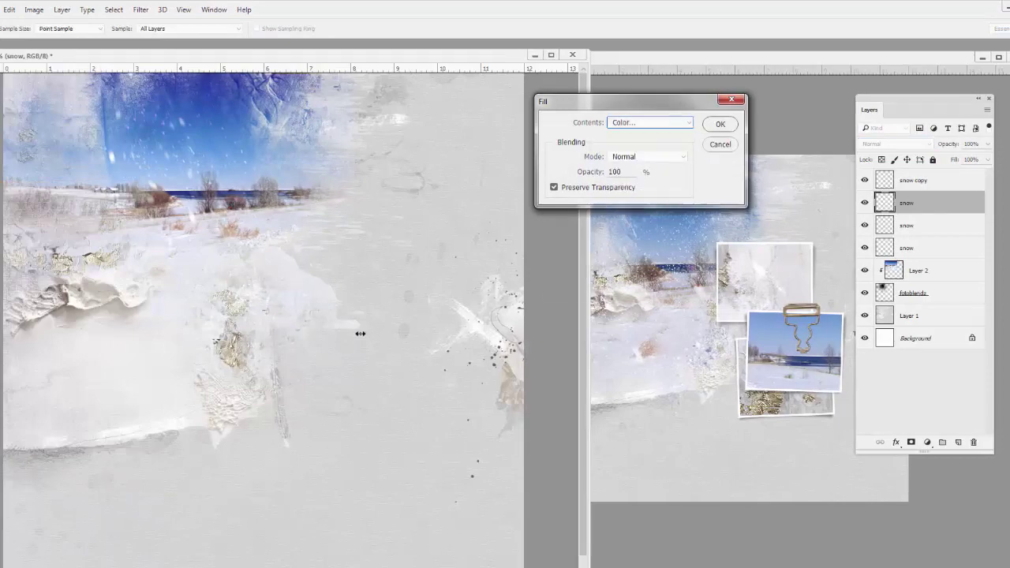
{"action": "type", "text": "afe7ee"}
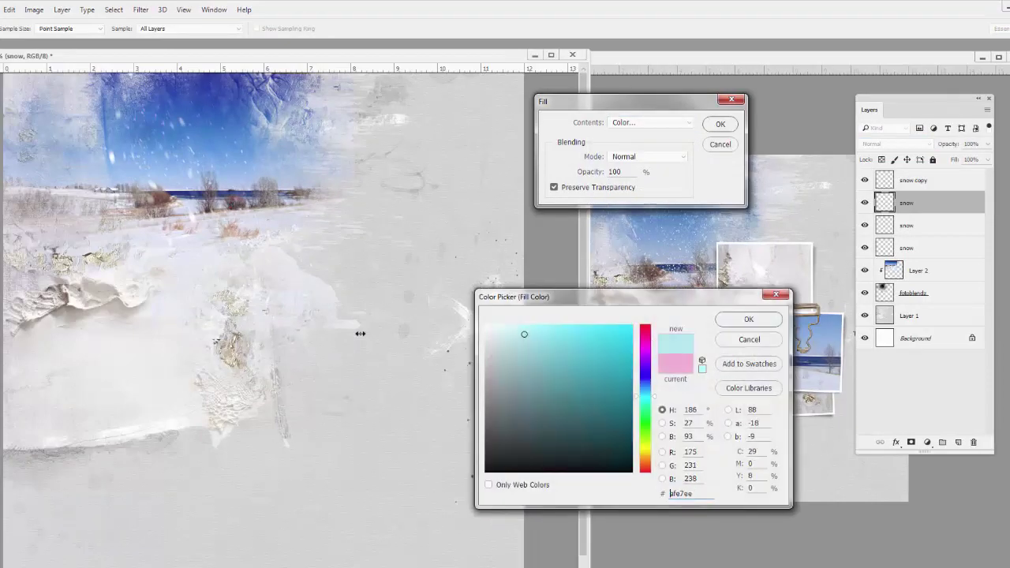
{"action": "key", "text": "Return"}
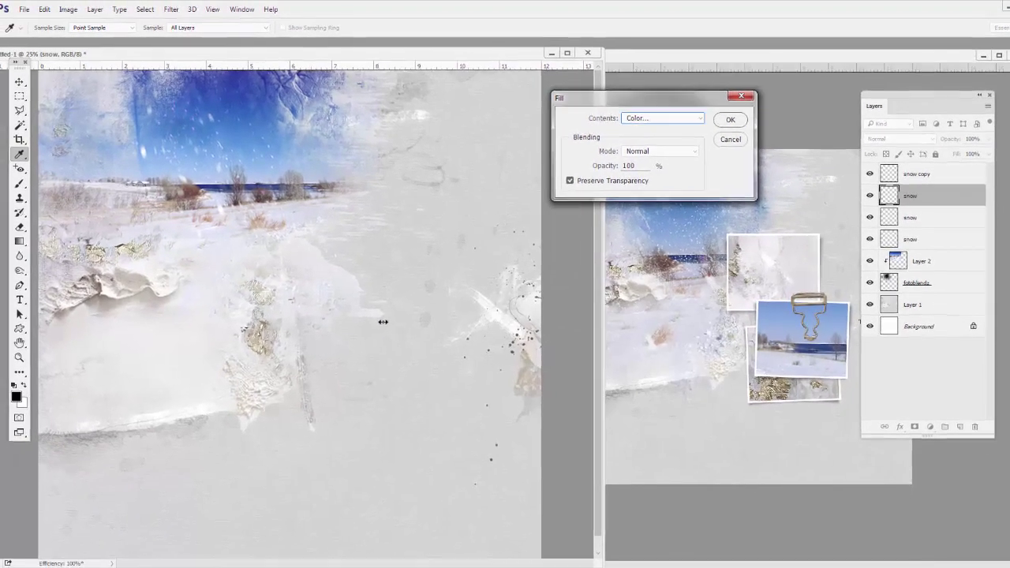
{"action": "key", "text": "Return"}
- Blend the cyan snow in Vivid Light, after trying Pin Light, at 80% opacity
{"action": "key", "text": "alt+Down"}
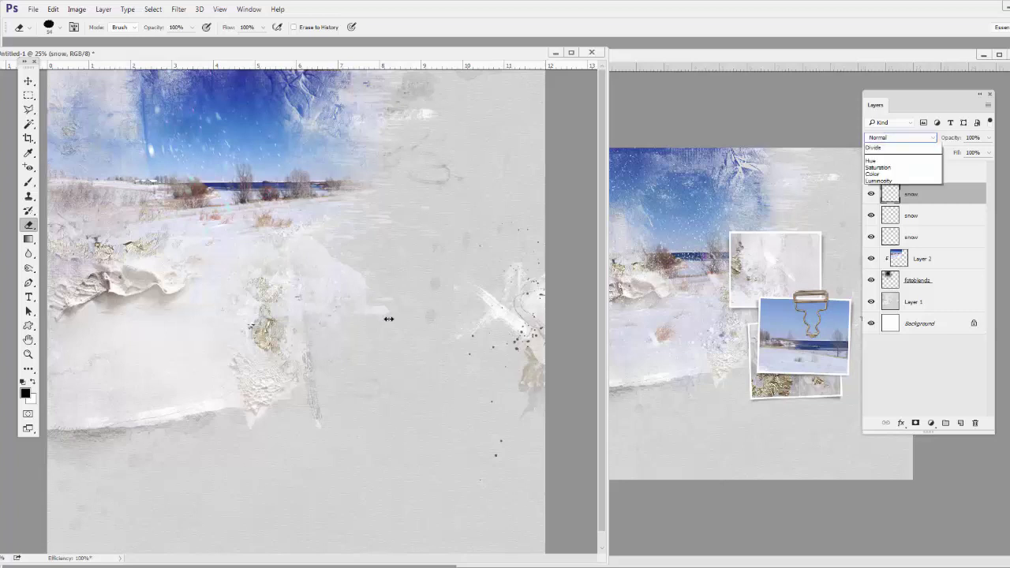
{"action": "key", "text": "Down"}
{"action": "key", "text": "Down"}
{"action": "key", "text": "Down"}
{"action": "key", "text": "Down"}
{"action": "key", "text": "Down"}
{"action": "key", "text": "Down"}
{"action": "key", "text": "Down"}
{"action": "key", "text": "Down"}
{"action": "key", "text": "Down"}
{"action": "key", "text": "Down"}
{"action": "key", "text": "Down"}
{"action": "key", "text": "Down"}
{"action": "key", "text": "Down"}
{"action": "key", "text": "Down"}
{"action": "key", "text": "Down"}
{"action": "key", "text": "Down"}
{"action": "key", "text": "Down"}
{"action": "key", "text": "Return"}
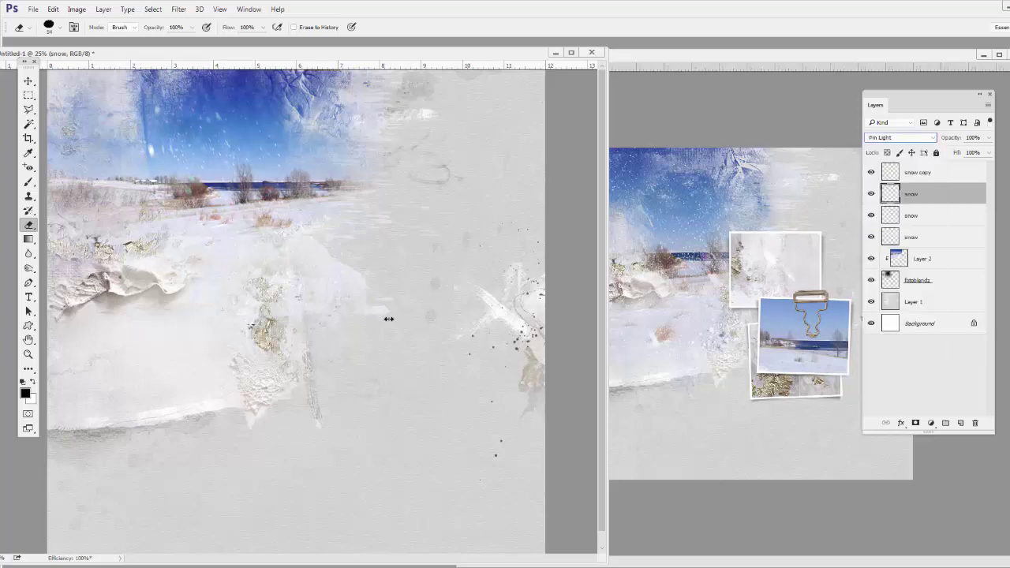
{"action": "key", "text": "alt+Down"}
{"action": "key", "text": "Down"}
{"action": "key", "text": "Down"}
{"action": "key", "text": "Down"}
{"action": "key", "text": "Down"}
{"action": "key", "text": "Down"}
{"action": "key", "text": "Down"}
{"action": "key", "text": "Down"}
{"action": "key", "text": "Down"}
{"action": "key", "text": "Down"}
{"action": "key", "text": "Down"}
{"action": "key", "text": "Down"}
{"action": "key", "text": "Down"}
{"action": "key", "text": "Down"}
{"action": "key", "text": "Down"}
{"action": "key", "text": "Down"}
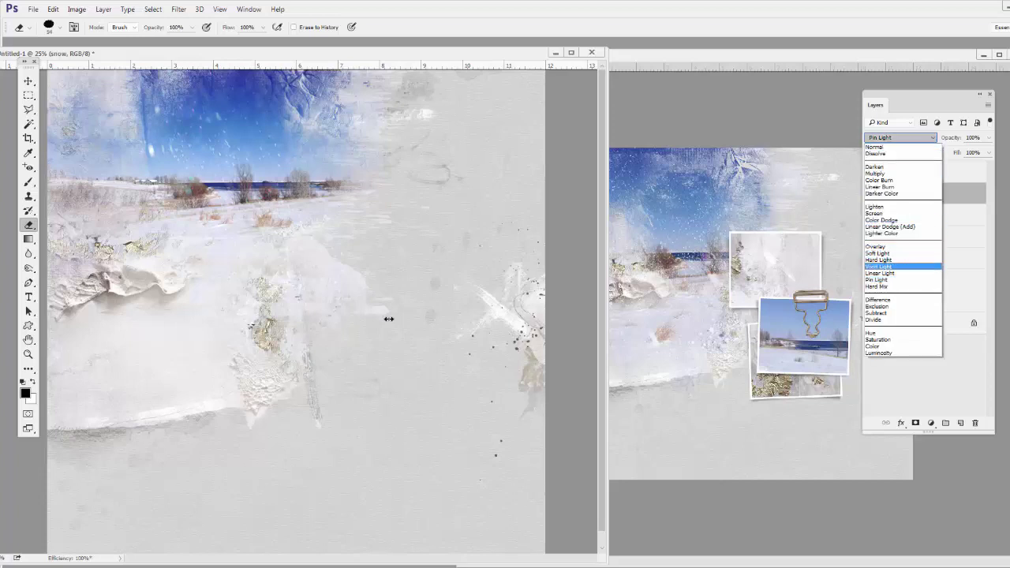
{"action": "key", "text": "Return"}
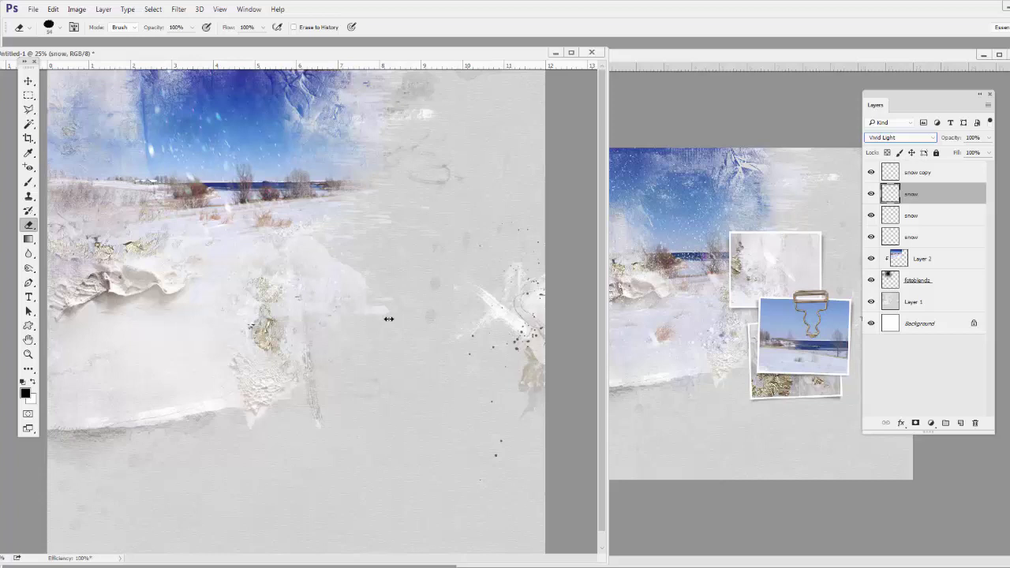
{"action": "left_click", "coordinate": [989, 138]}
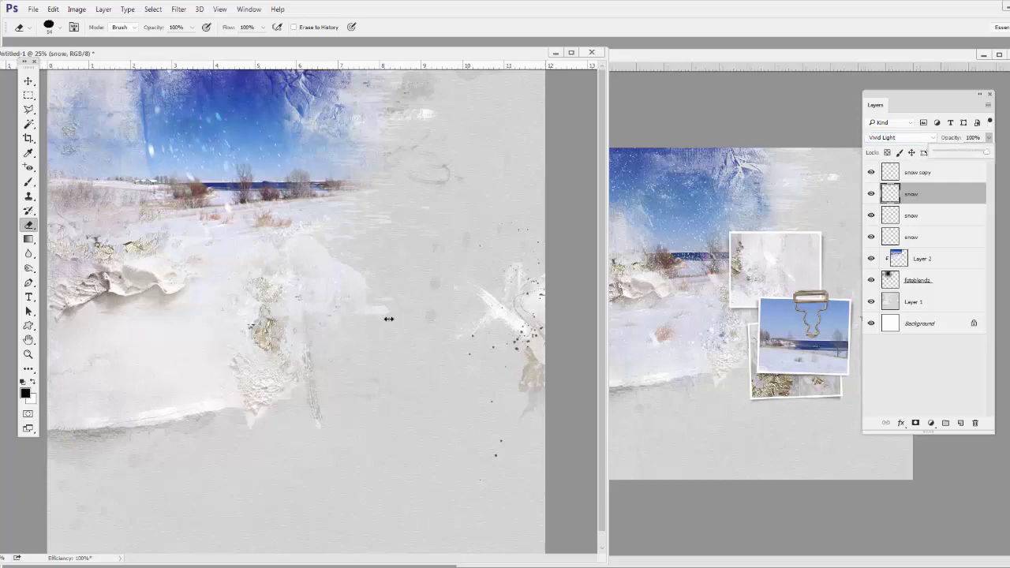
{"action": "type", "text": "80"}
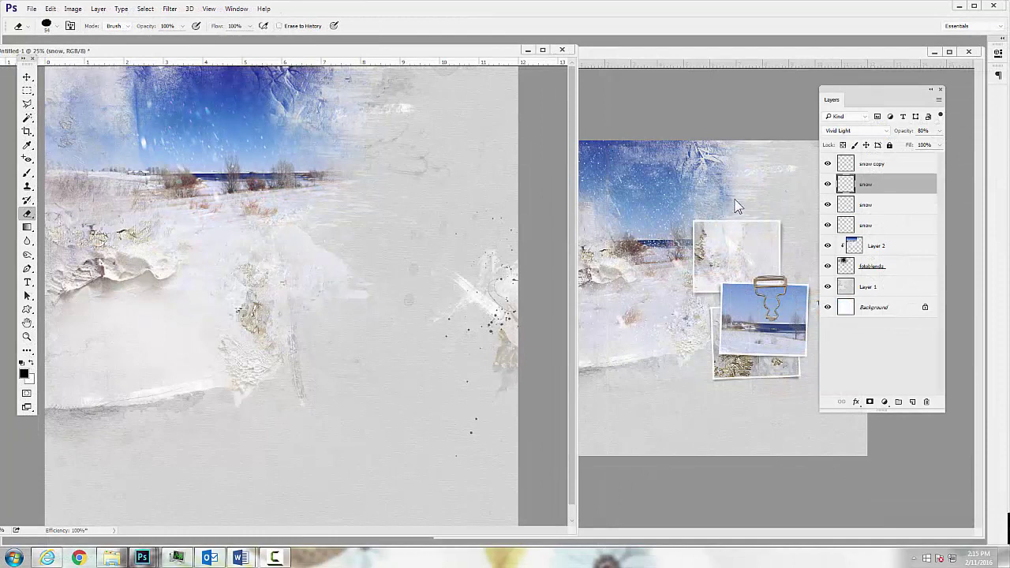
- Hide Layer 2, move it below fotoblendz, and delete the snow copy through fotoblendz layers
{"action": "left_click", "coordinate": [828, 248]}
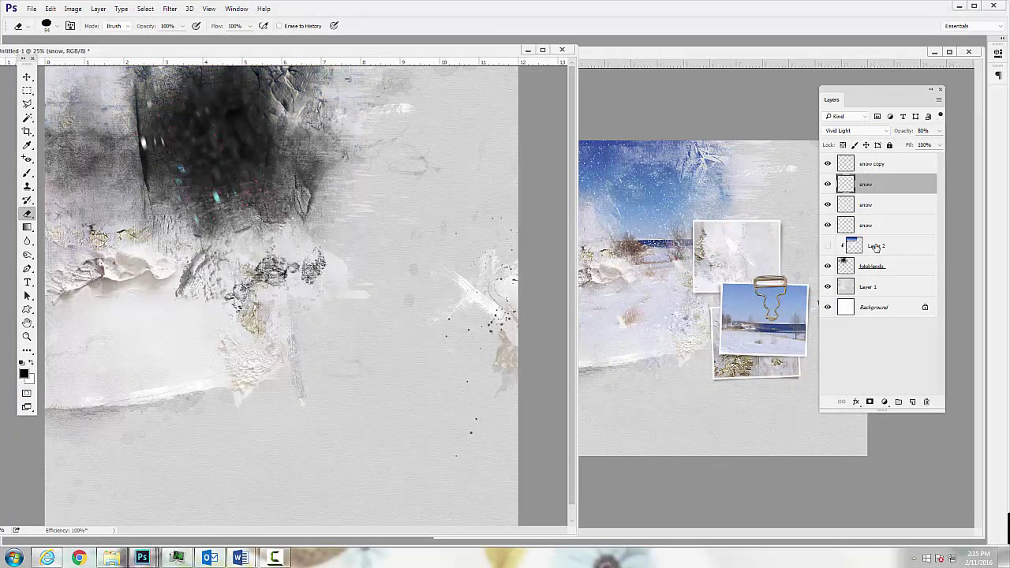
{"action": "left_click_drag", "start_coordinate": [875, 247], "coordinate": [870, 271]}
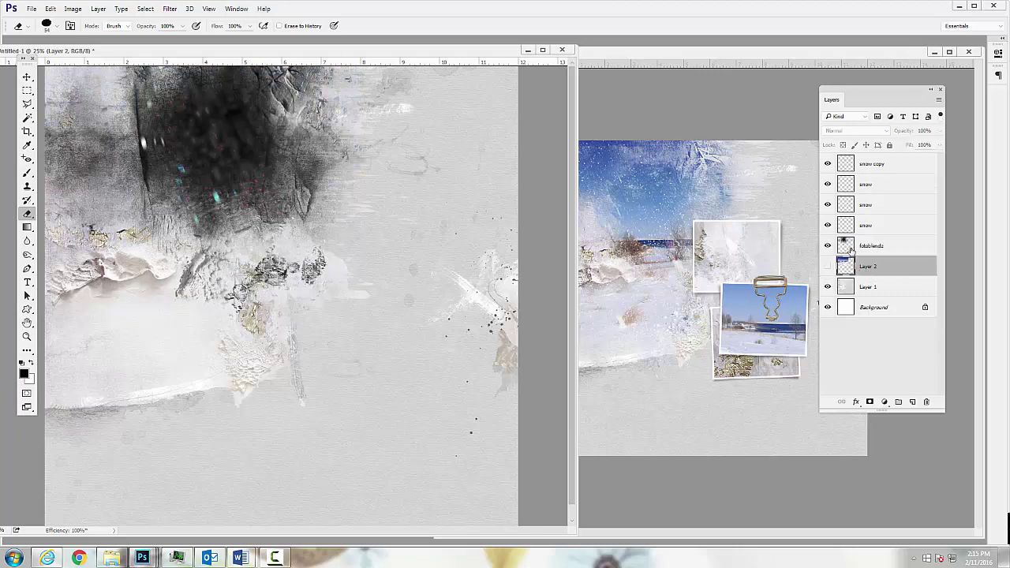
{"action": "left_click", "coordinate": [852, 245]}
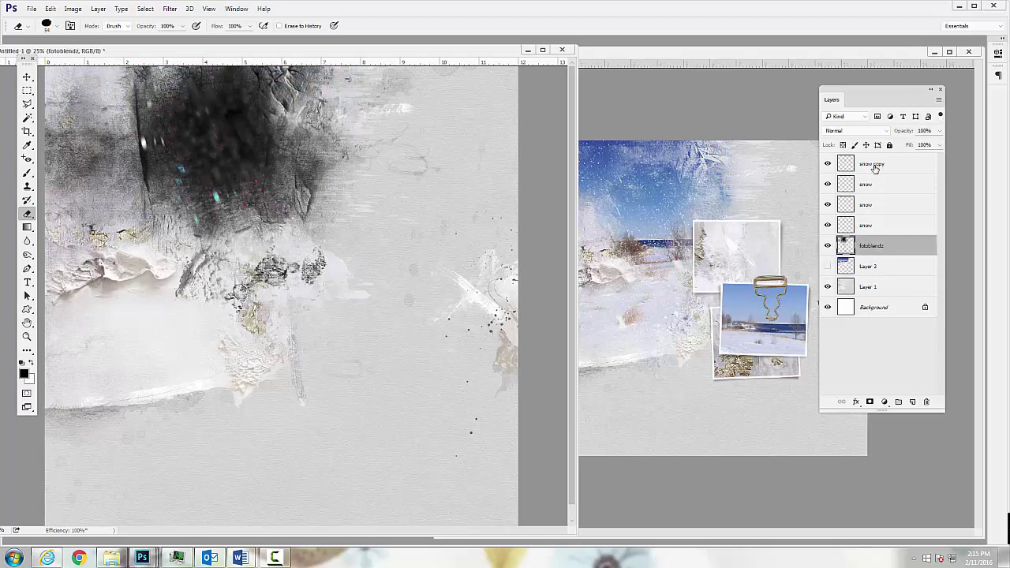
{"action": "left_click", "coordinate": [883, 165], "text": "shift"}
{"action": "left_click_drag", "start_coordinate": [909, 192], "coordinate": [927, 403]}
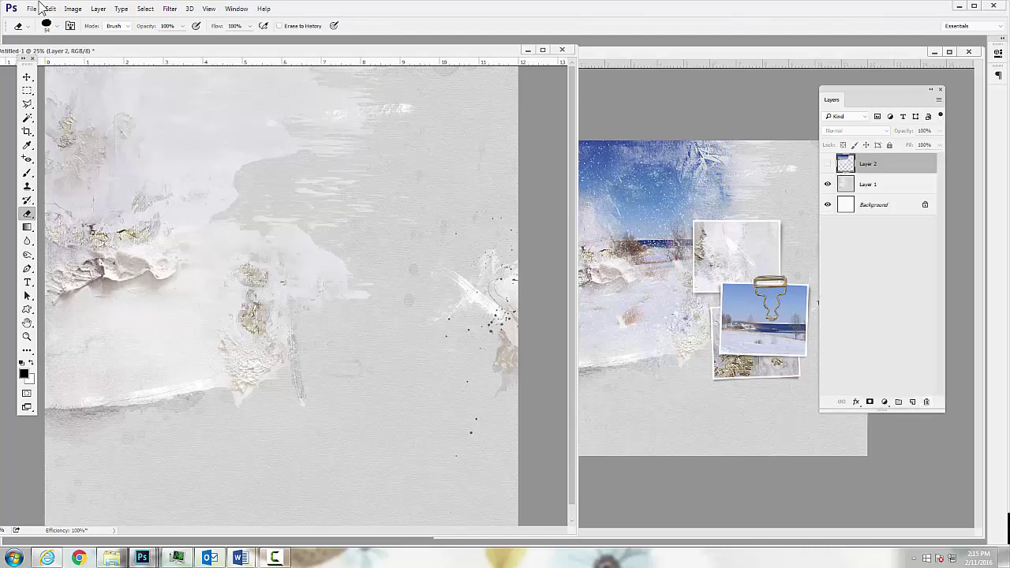
{"action": "left_click", "coordinate": [31, 9]}
- Open AASPN_SnowyFotoBlendz3_3.psd from Snowy FotoBlendz No 2 > Snowy FotoBlendz No 3A
{"action": "left_click", "coordinate": [44, 36]}
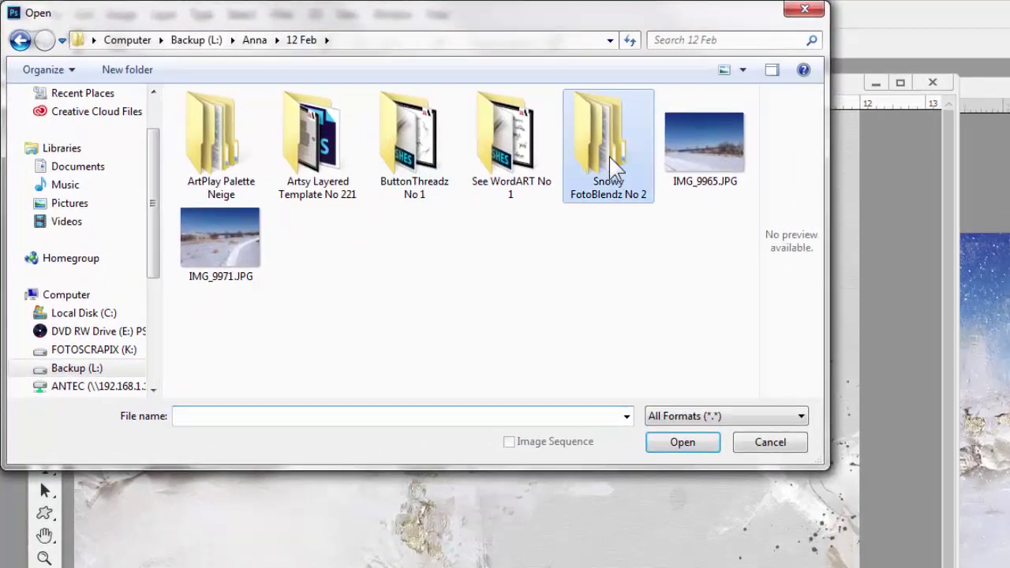
{"action": "double_click", "coordinate": [613, 167]}
{"action": "left_click", "coordinate": [315, 158]}
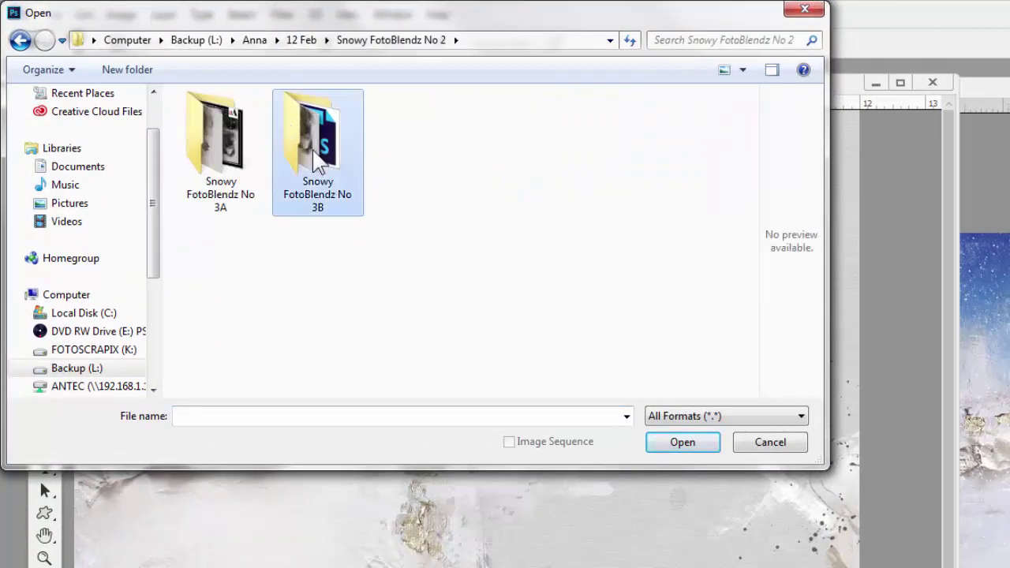
{"action": "double_click", "coordinate": [315, 158]}
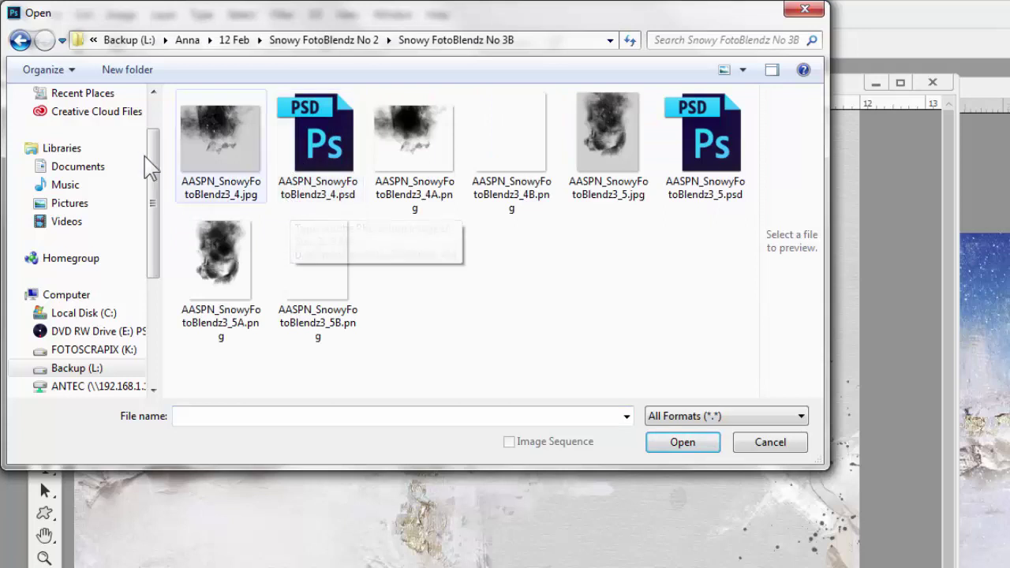
{"action": "left_click", "coordinate": [20, 41]}
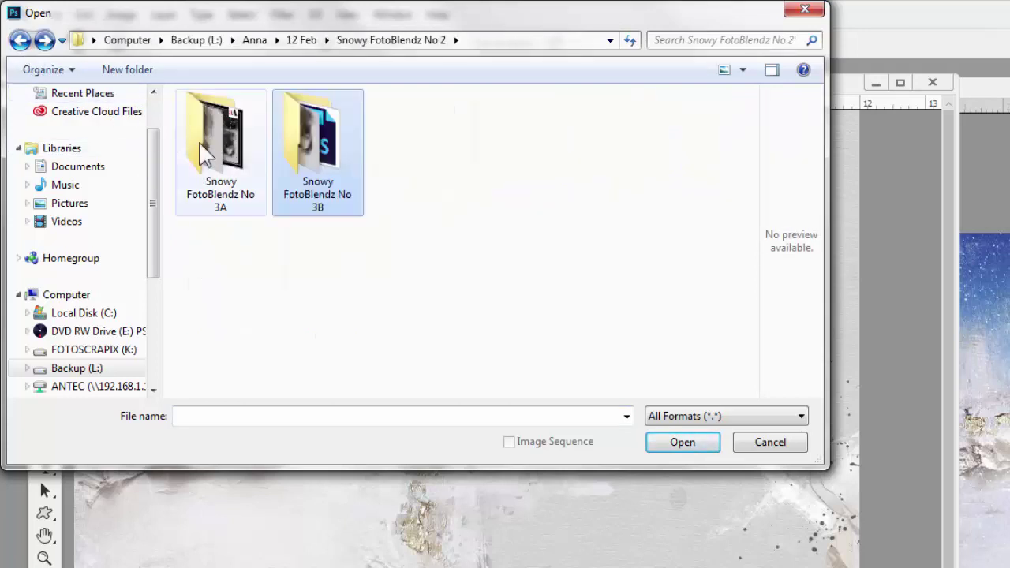
{"action": "double_click", "coordinate": [202, 145]}
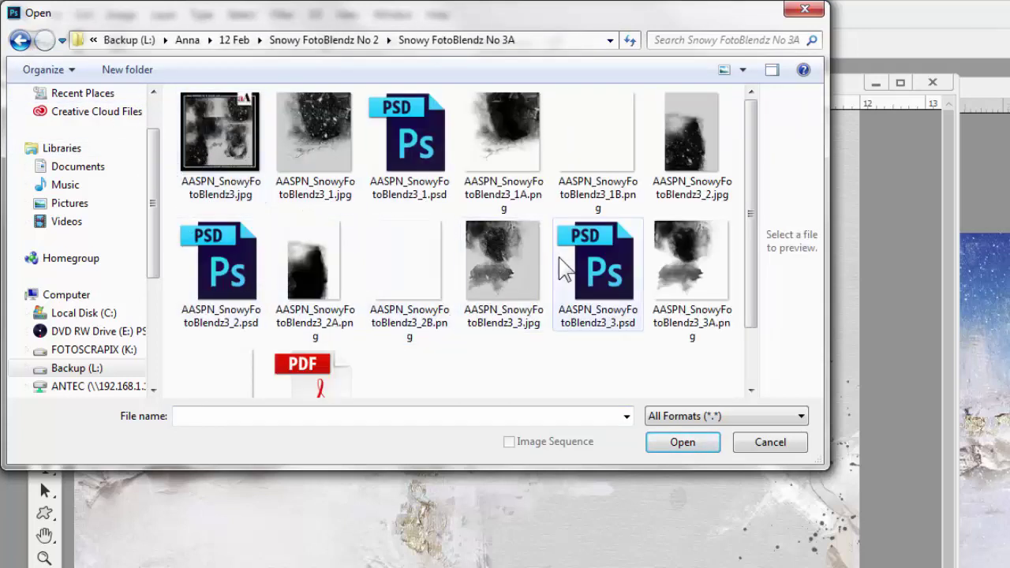
{"action": "left_click", "coordinate": [603, 252]}
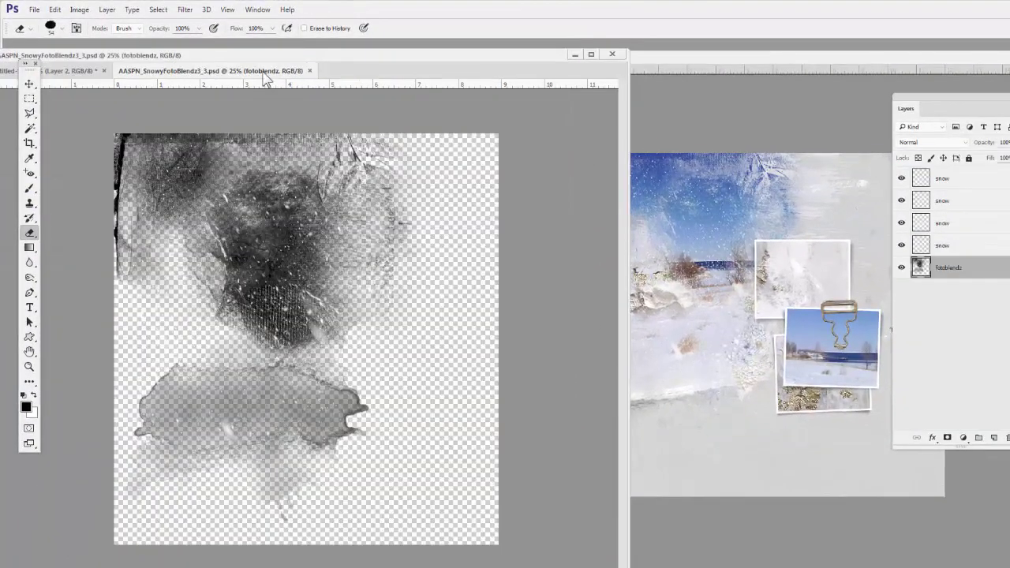
- Drag all five AASPN_SnowyFotoBlendz3_3 layers into Untitled-1 at the upper left
{"action": "left_click_drag", "start_coordinate": [269, 70], "coordinate": [266, 105]}
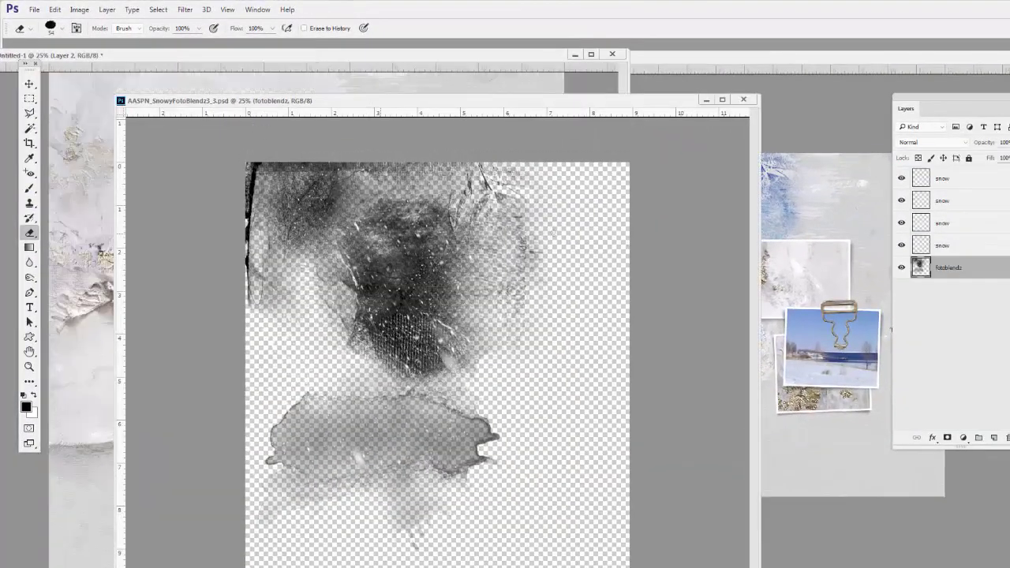
{"action": "left_click", "coordinate": [942, 178], "text": "shift"}
{"action": "left_click", "coordinate": [30, 84]}
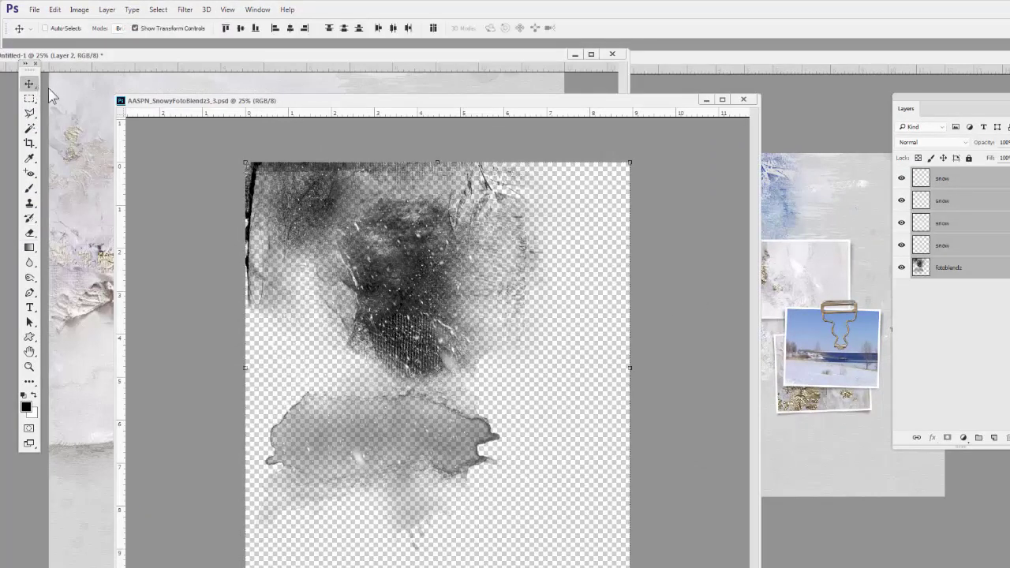
{"action": "left_click_drag", "start_coordinate": [393, 220], "coordinate": [199, 141]}
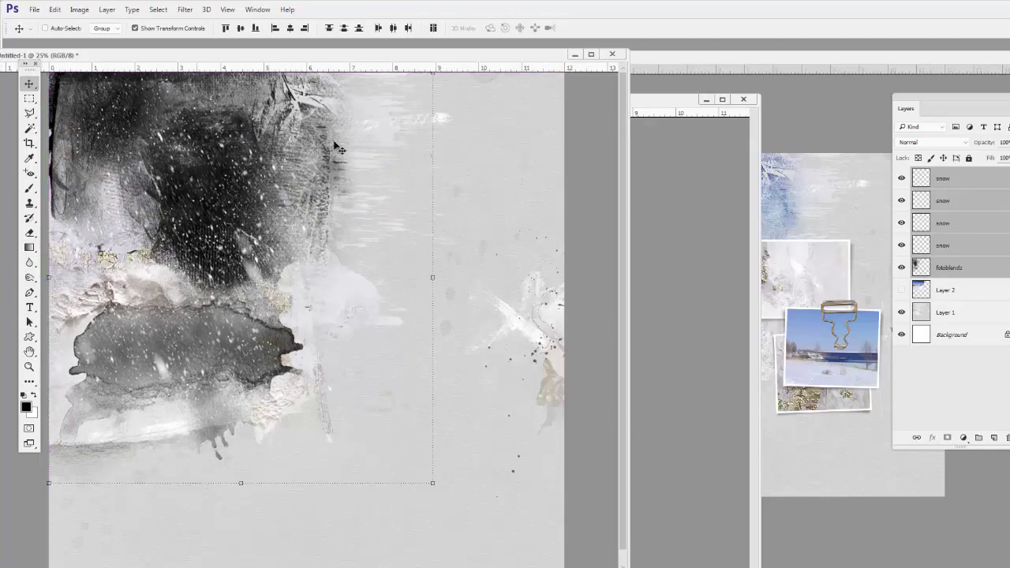
- Show Layer 2, move it above fotoblendz, and enlarge it to about 145%, shifted left
{"action": "left_click", "coordinate": [924, 290]}
{"action": "left_click", "coordinate": [902, 290]}
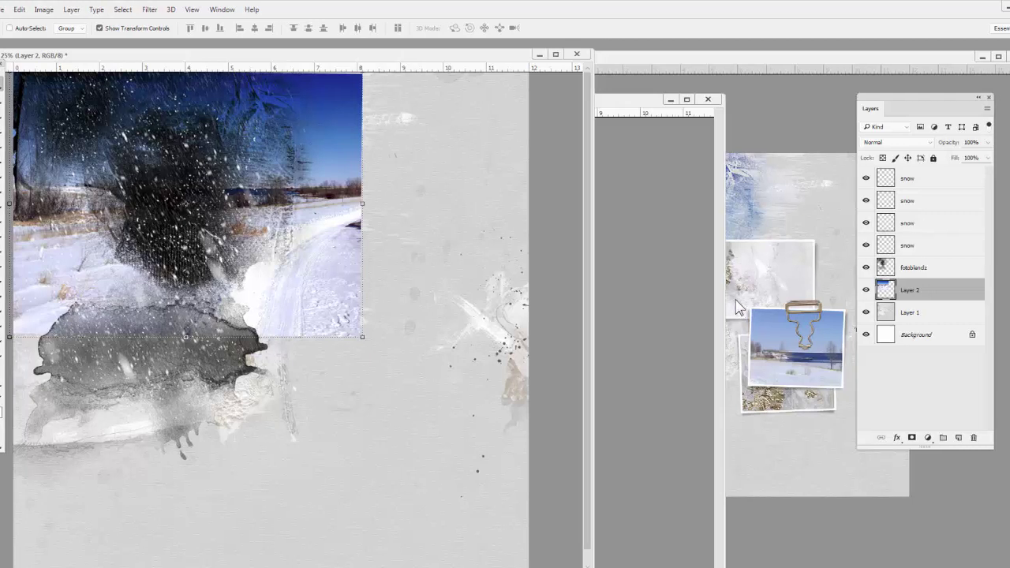
{"action": "left_click_drag", "start_coordinate": [887, 290], "coordinate": [887, 262]}
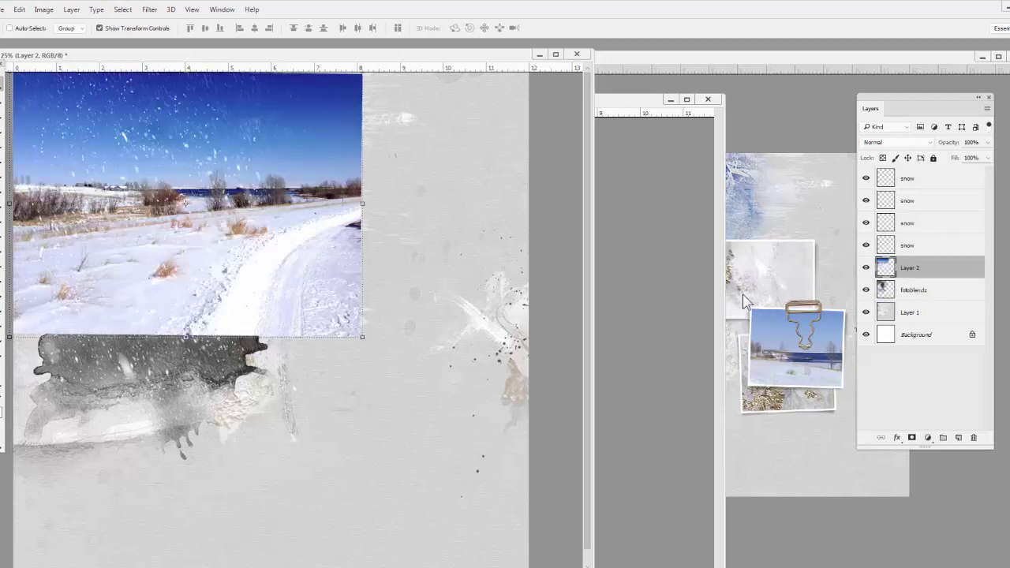
{"action": "left_click", "coordinate": [363, 336]}
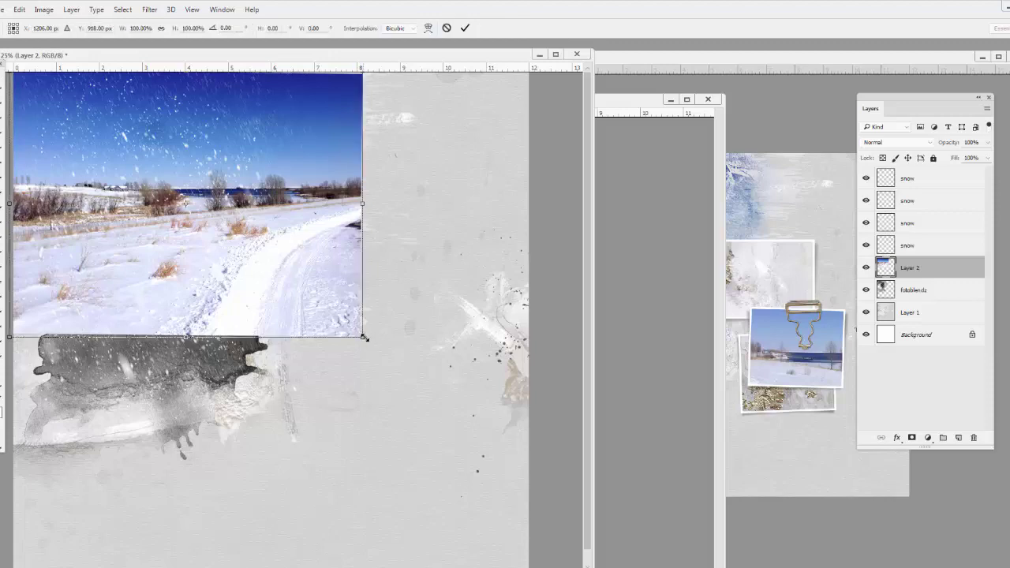
{"action": "left_click_drag", "start_coordinate": [363, 337], "coordinate": [527, 466]}
{"action": "left_click_drag", "start_coordinate": [455, 210], "coordinate": [352, 206]}
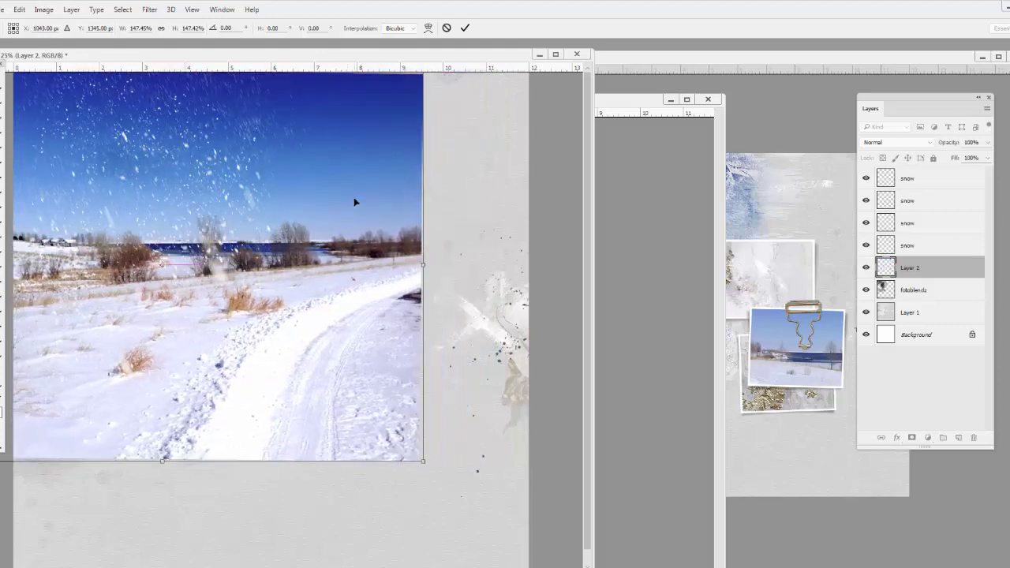
{"action": "left_click", "coordinate": [465, 27]}
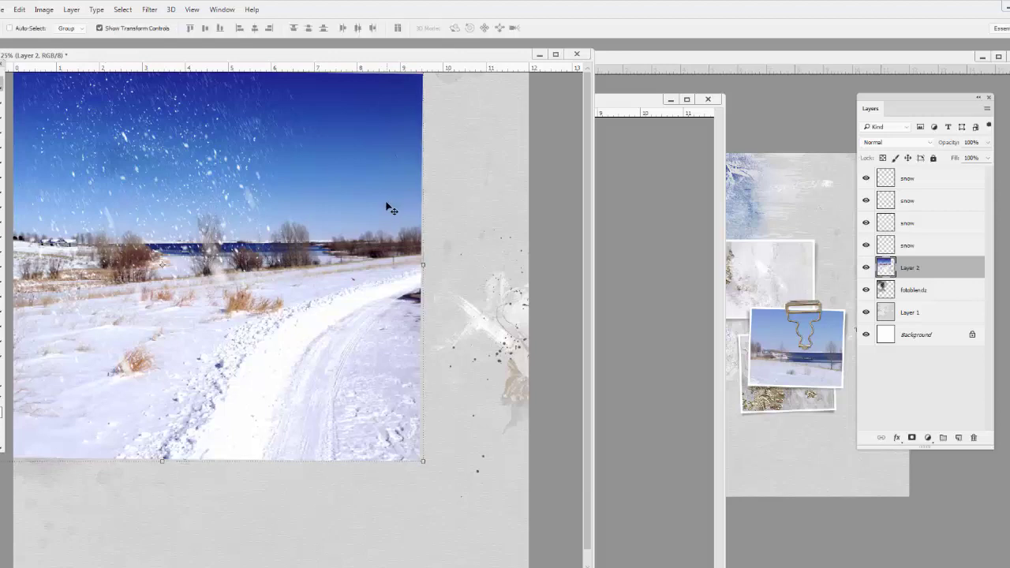
- Clip the winter photo into fotoblendz and nudge it slightly right
{"action": "left_click", "coordinate": [71, 10]}
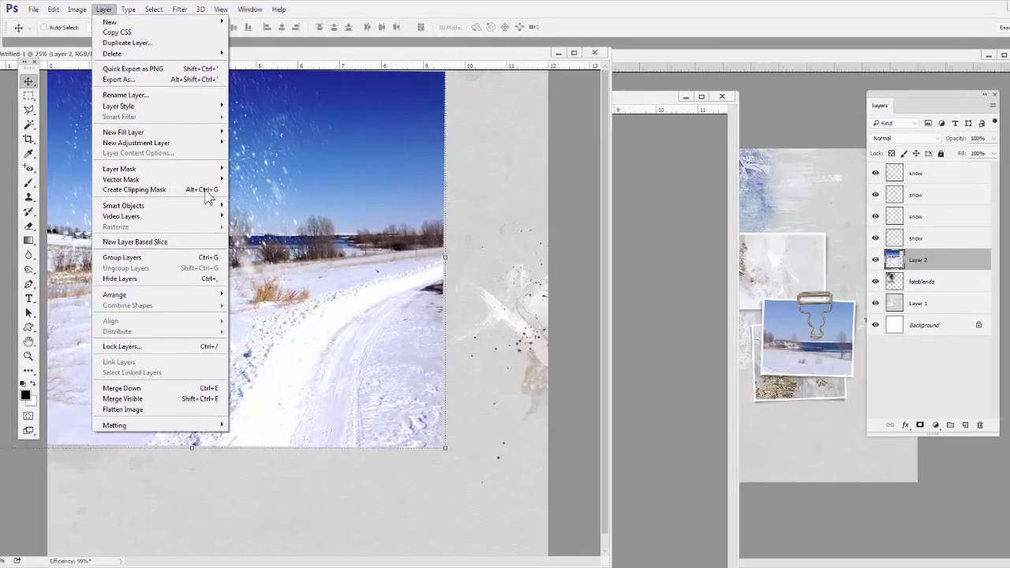
{"action": "left_click", "coordinate": [158, 190]}
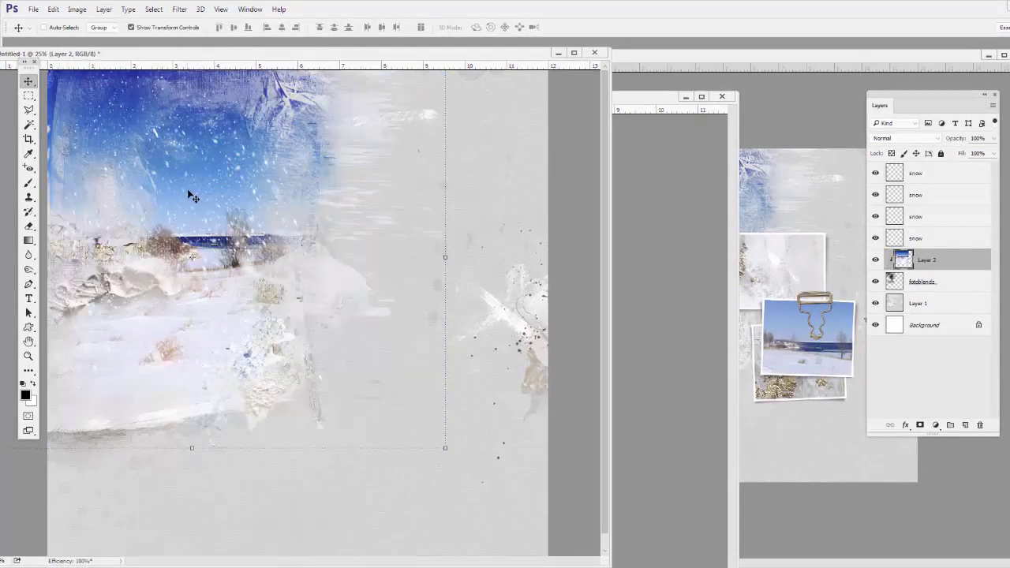
{"action": "left_click_drag", "start_coordinate": [187, 191], "coordinate": [222, 191]}
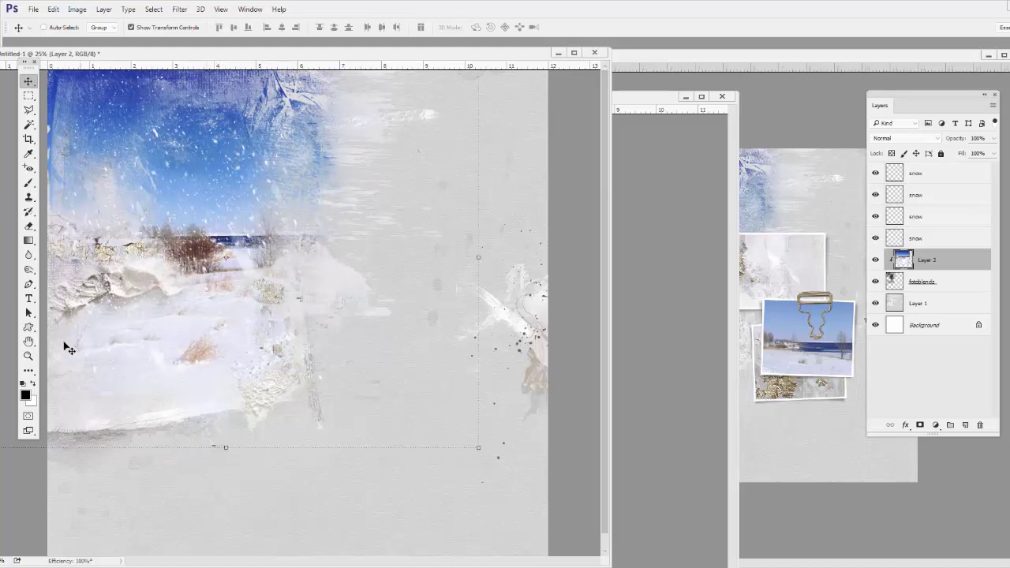
- Fill the third snow layer with pale cyan, preserving transparency
{"action": "left_click", "coordinate": [882, 216]}
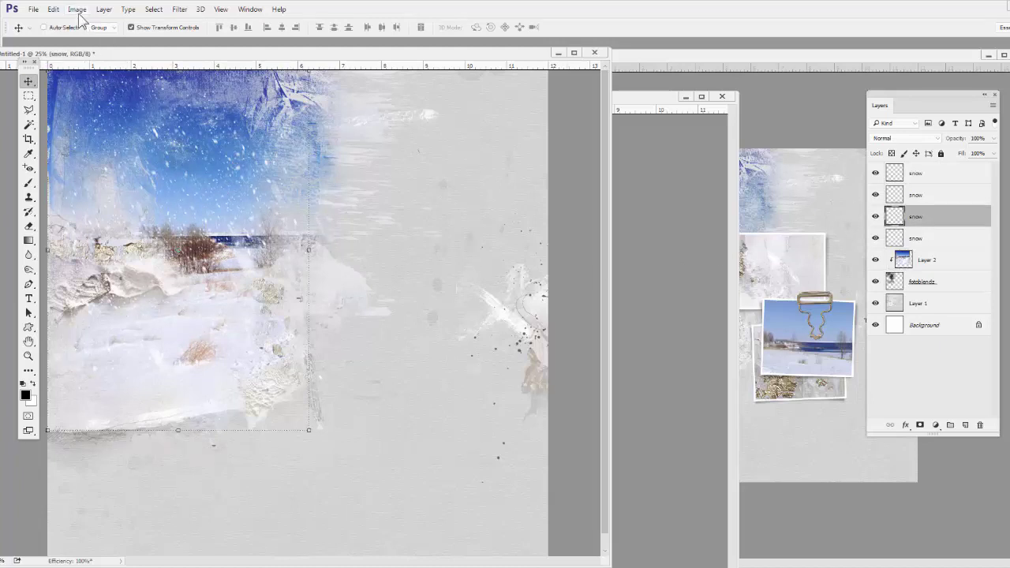
{"action": "left_click", "coordinate": [52, 9]}
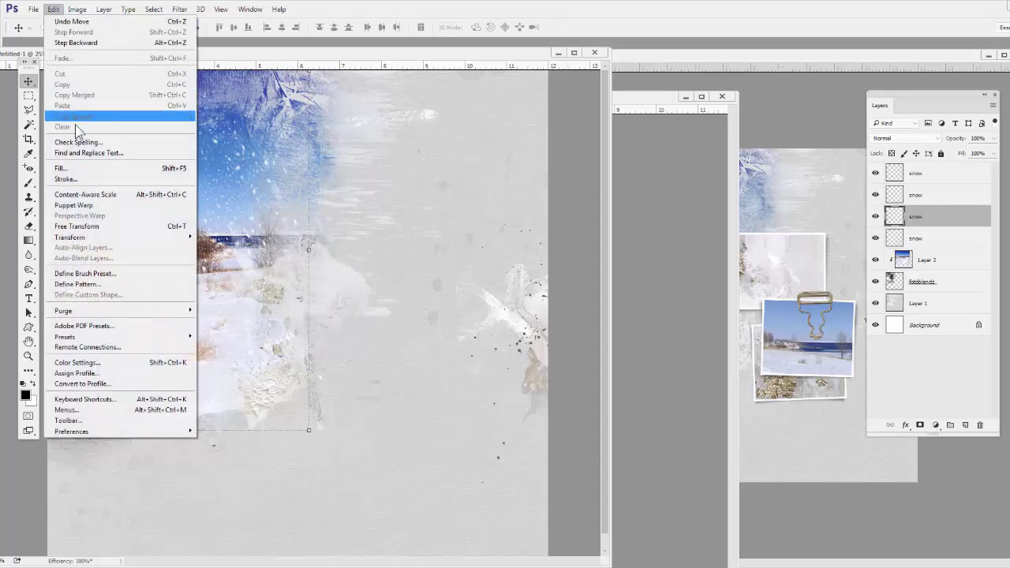
{"action": "left_click", "coordinate": [67, 168]}
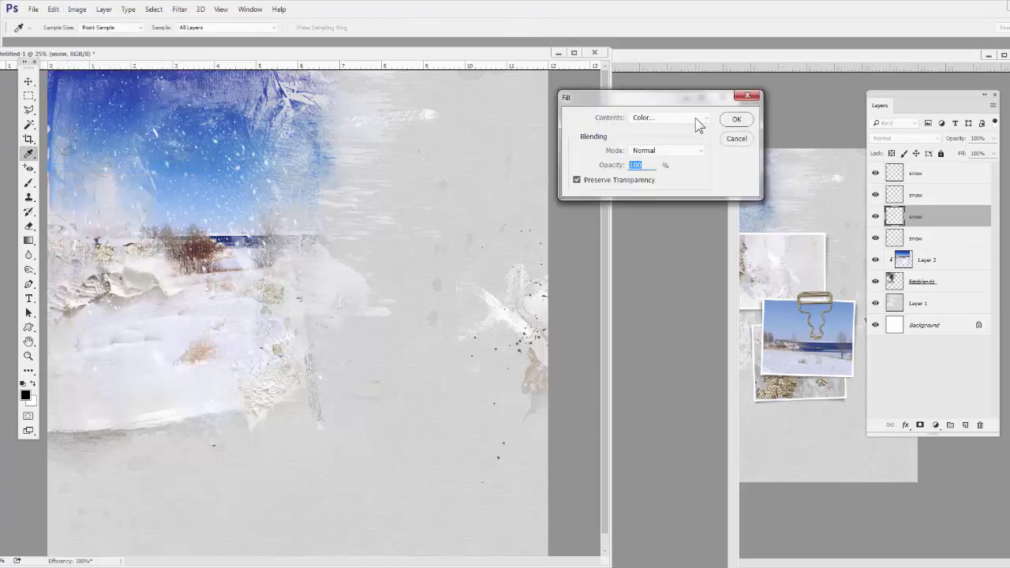
{"action": "left_click", "coordinate": [698, 119]}
{"action": "left_click", "coordinate": [655, 152]}
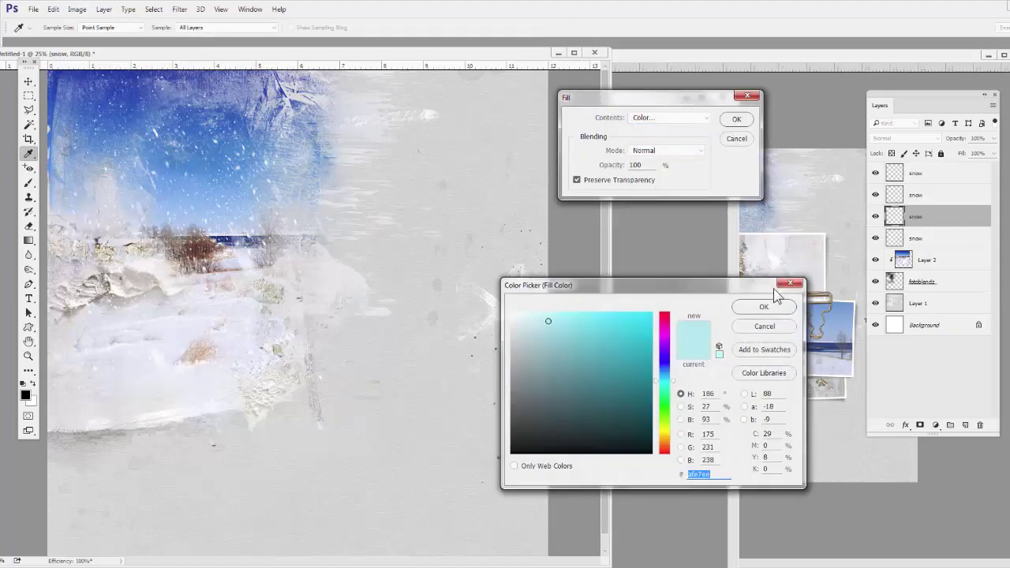
{"action": "left_click", "coordinate": [764, 307]}
{"action": "left_click", "coordinate": [737, 119]}
- Blend the cyan snow in Vivid Light at about 62% opacity
{"action": "key", "text": "v"}
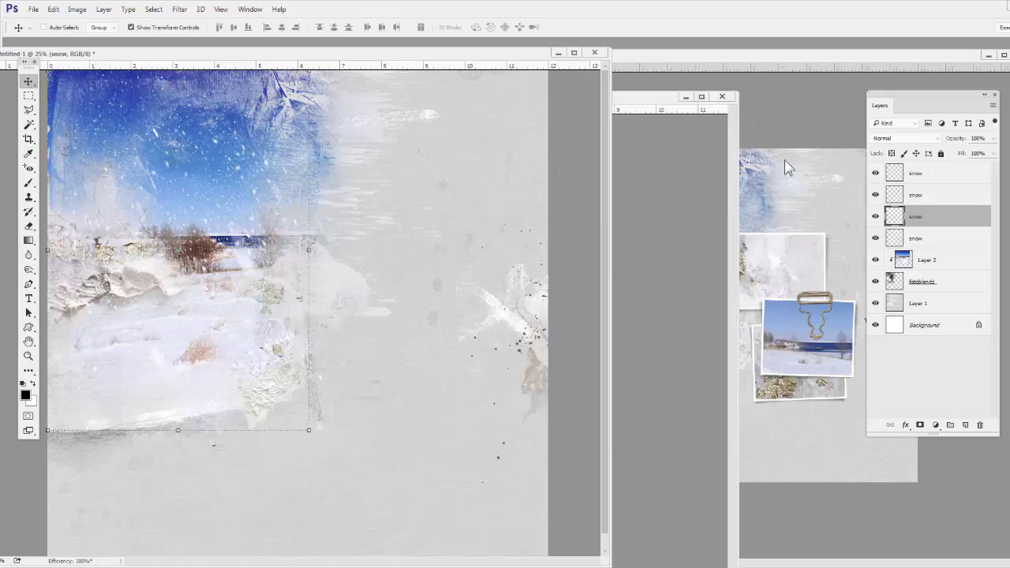
{"action": "left_click", "coordinate": [931, 139]}
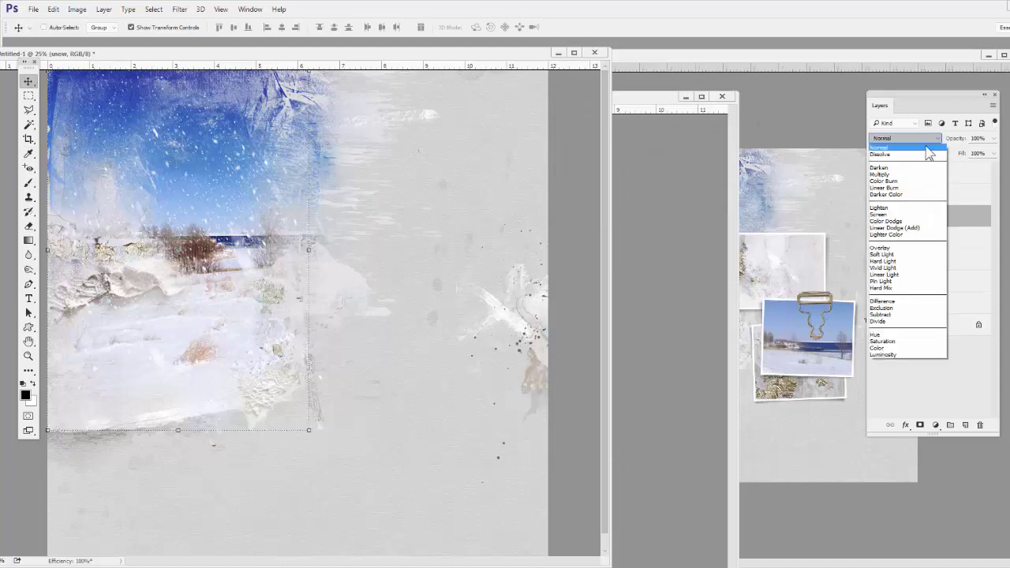
{"action": "left_click", "coordinate": [886, 268]}
{"action": "left_click", "coordinate": [994, 138]}
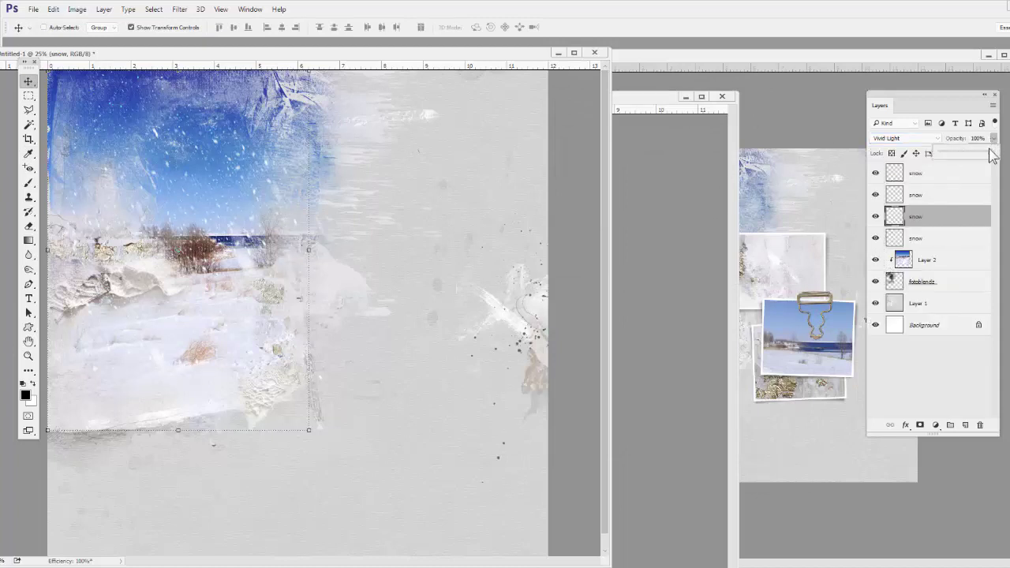
{"action": "left_click_drag", "start_coordinate": [989, 151], "coordinate": [974, 156]}
- Fill the second snow layer with pink chosen in the Color Picker
{"action": "left_click", "coordinate": [913, 195]}
{"action": "left_click", "coordinate": [55, 10]}
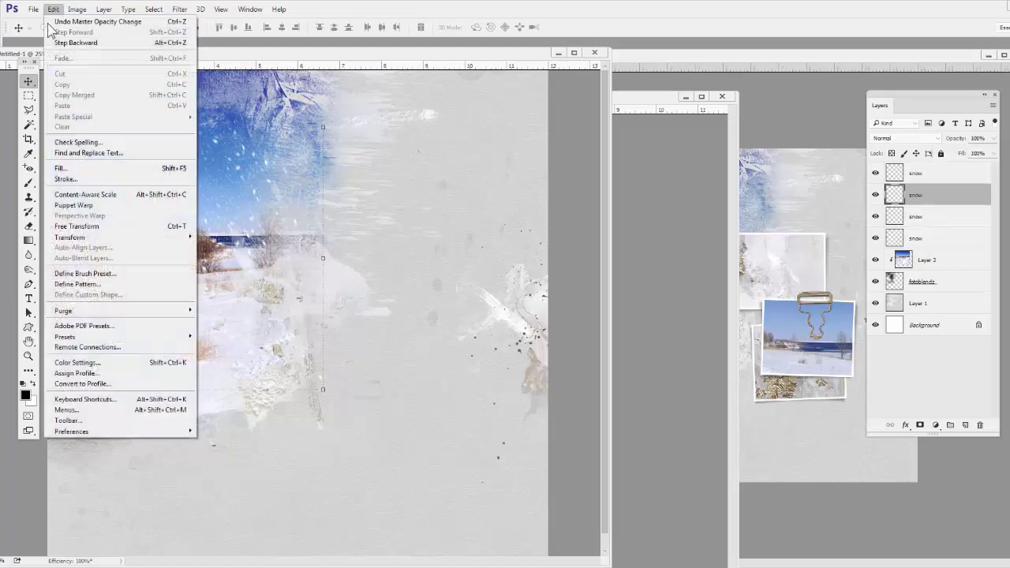
{"action": "left_click", "coordinate": [63, 168]}
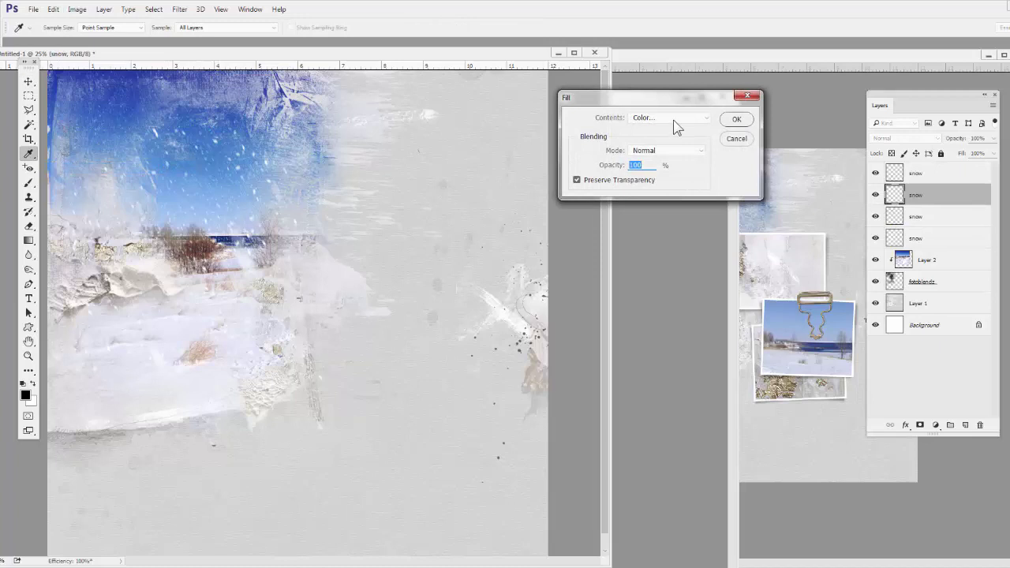
{"action": "left_click", "coordinate": [675, 120]}
{"action": "left_click", "coordinate": [657, 147]}
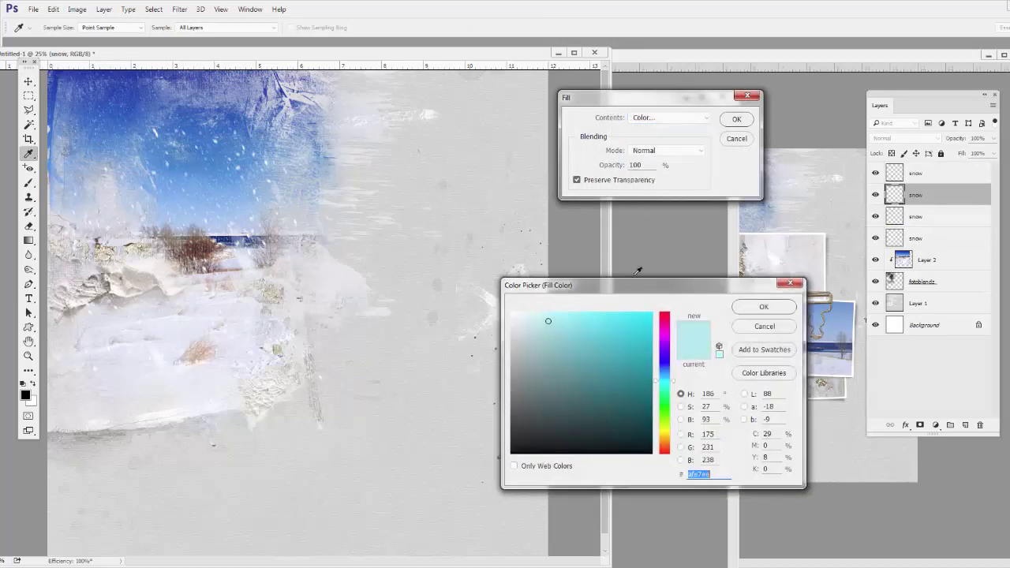
{"action": "left_click", "coordinate": [665, 325]}
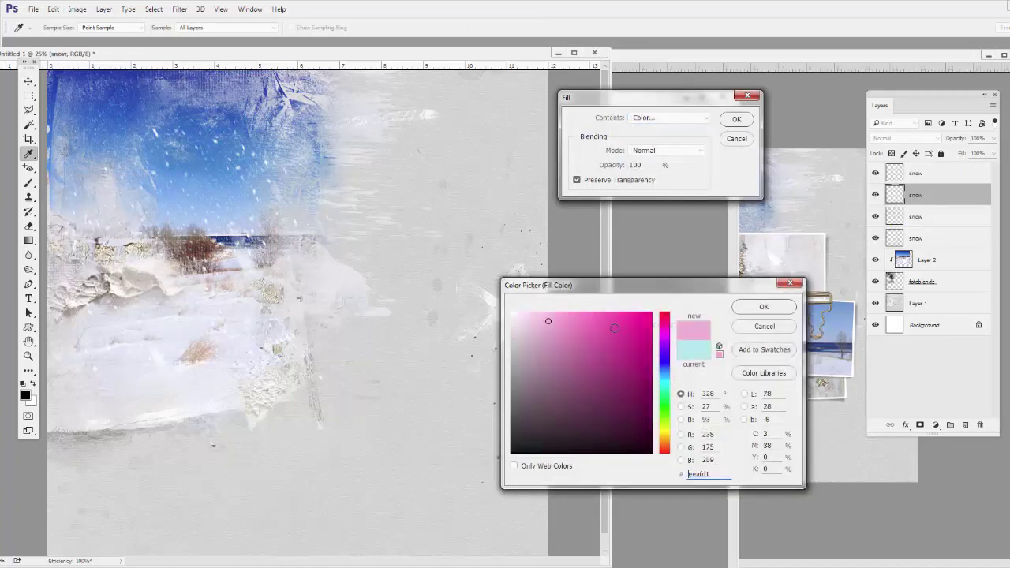
{"action": "left_click", "coordinate": [763, 306]}
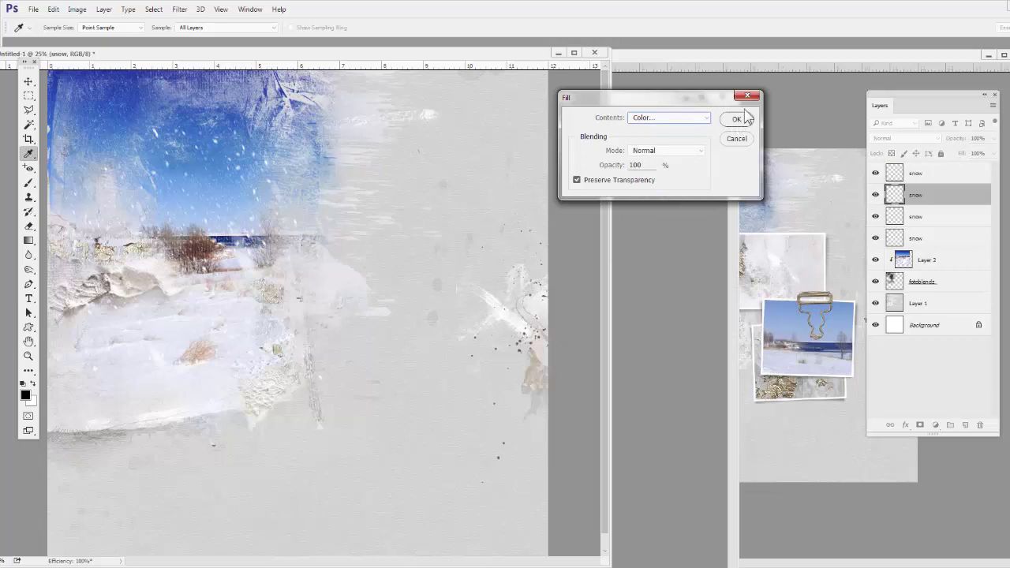
{"action": "left_click", "coordinate": [737, 120]}
- Blend the pink snow in Vivid Light, shift it up-left, and set 68% opacity
{"action": "key", "text": "v"}
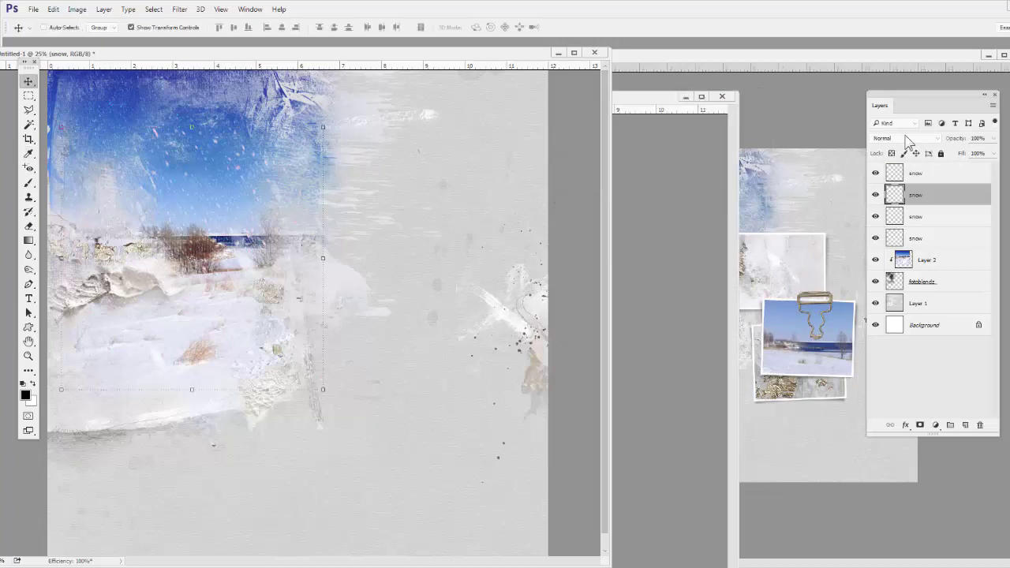
{"action": "left_click", "coordinate": [936, 139]}
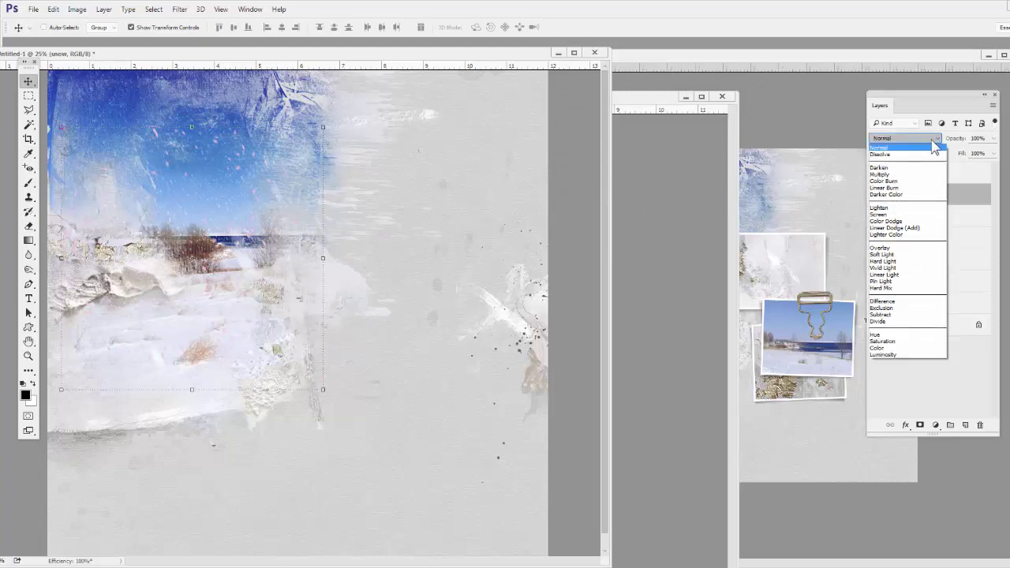
{"action": "left_click", "coordinate": [894, 269]}
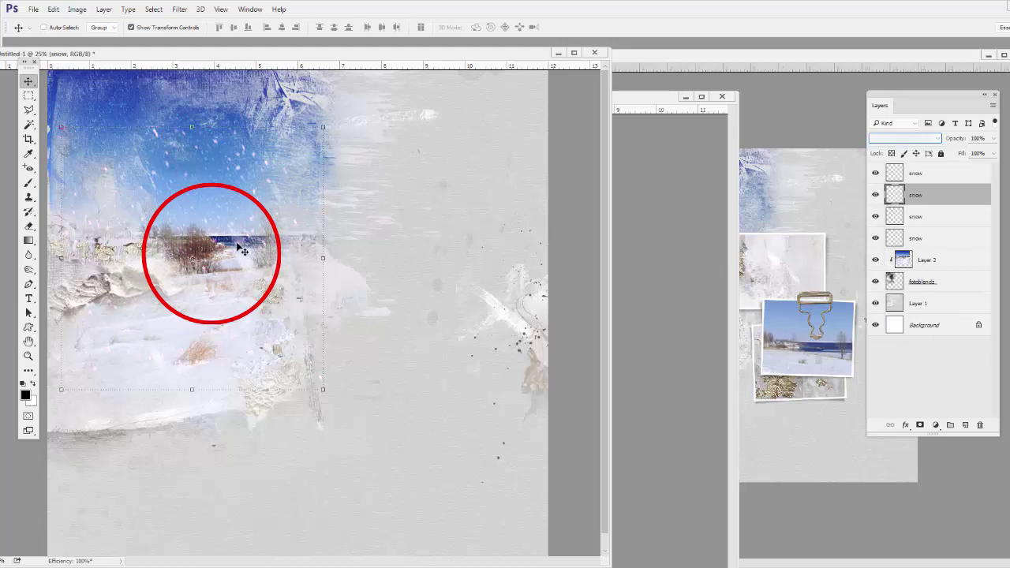
{"action": "mouse_move", "coordinate": [242, 251]}
{"action": "left_mouse_down"}
{"action": "mouse_move", "coordinate": [230, 245]}
{"action": "mouse_move", "coordinate": [230, 226]}
{"action": "mouse_move", "coordinate": [210, 225]}
{"action": "mouse_move", "coordinate": [207, 237]}
{"action": "mouse_move", "coordinate": [227, 222]}
{"action": "mouse_move", "coordinate": [233, 196]}
{"action": "left_mouse_up"}
{"action": "left_click_drag", "start_coordinate": [231, 196], "coordinate": [233, 197]}
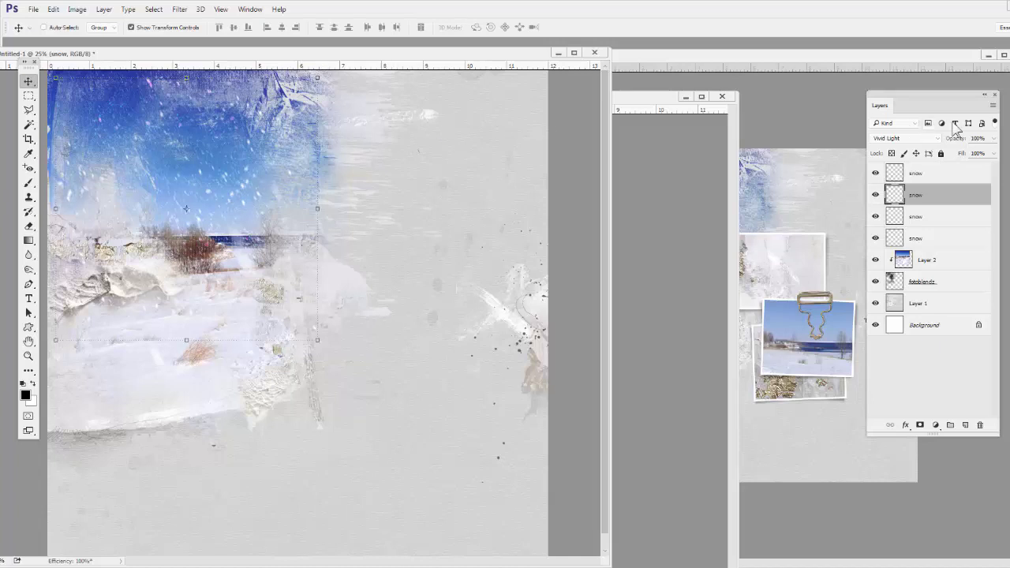
{"action": "left_click_drag", "start_coordinate": [994, 139], "coordinate": [976, 159]}
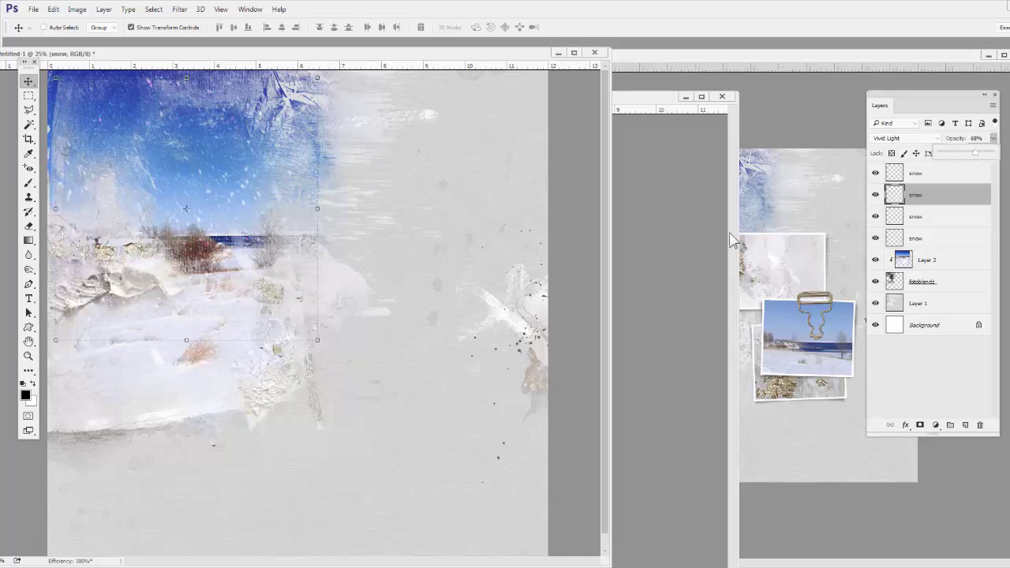
{"action": "left_click", "coordinate": [434, 199]}
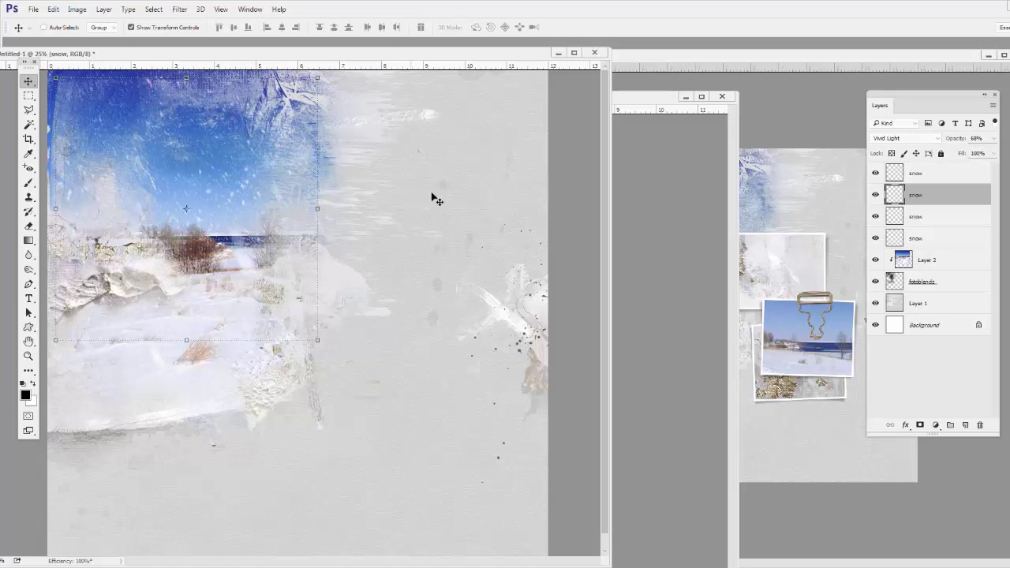
- Close AASPN_SnowyFotoBlendz3_3.psd and place the TakeItAllIn.psd window beside Untitled-1
{"action": "left_click", "coordinate": [672, 365]}
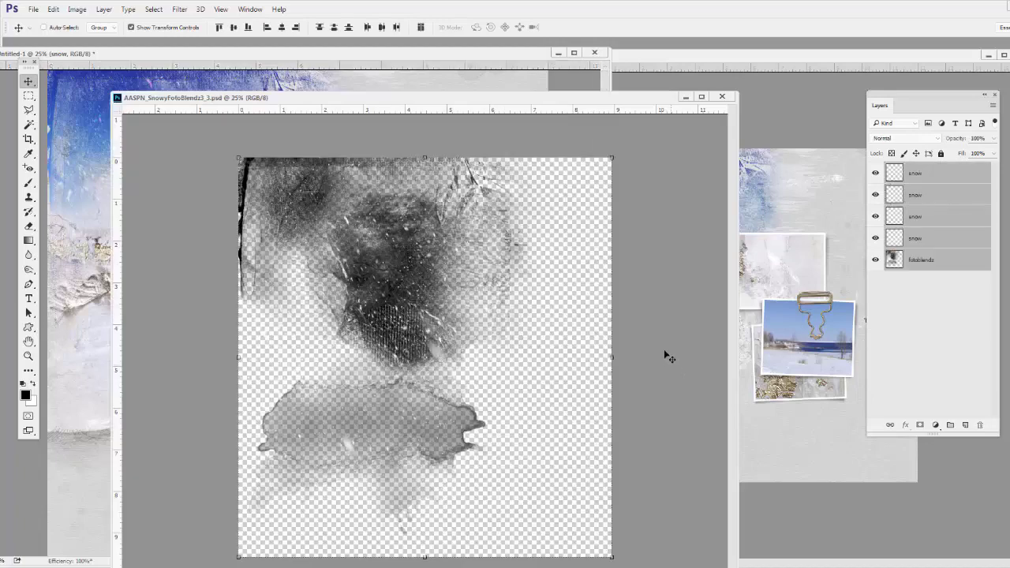
{"action": "key", "text": "ctrl+w"}
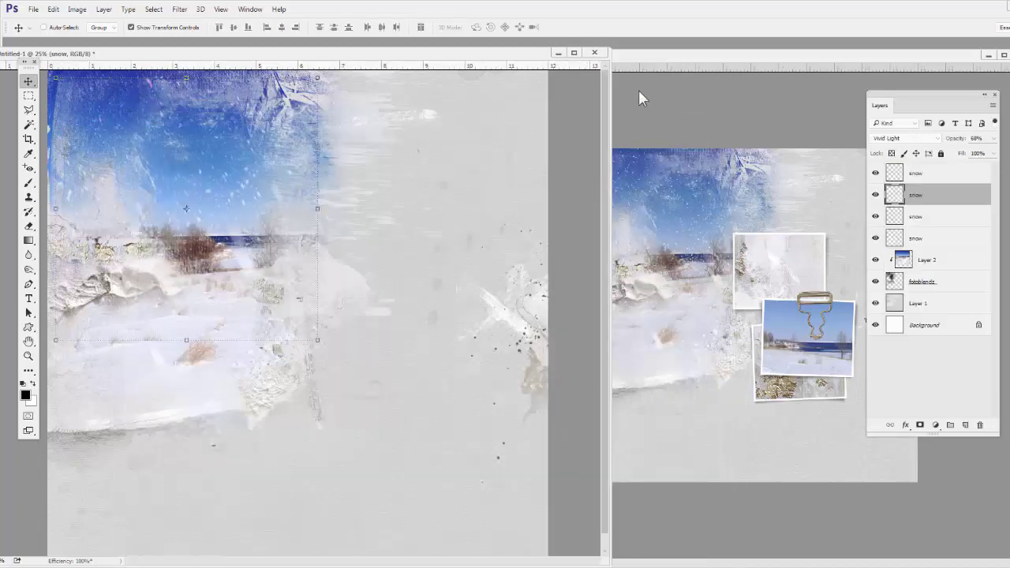
{"action": "left_click_drag", "start_coordinate": [662, 62], "coordinate": [576, 78]}
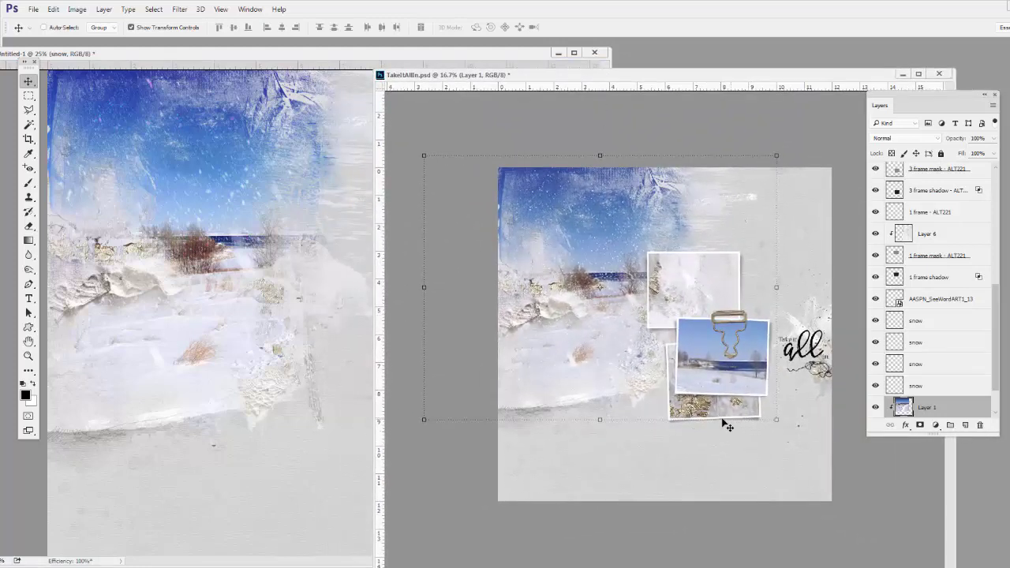
{"action": "left_click_drag", "start_coordinate": [489, 76], "coordinate": [717, 81]}
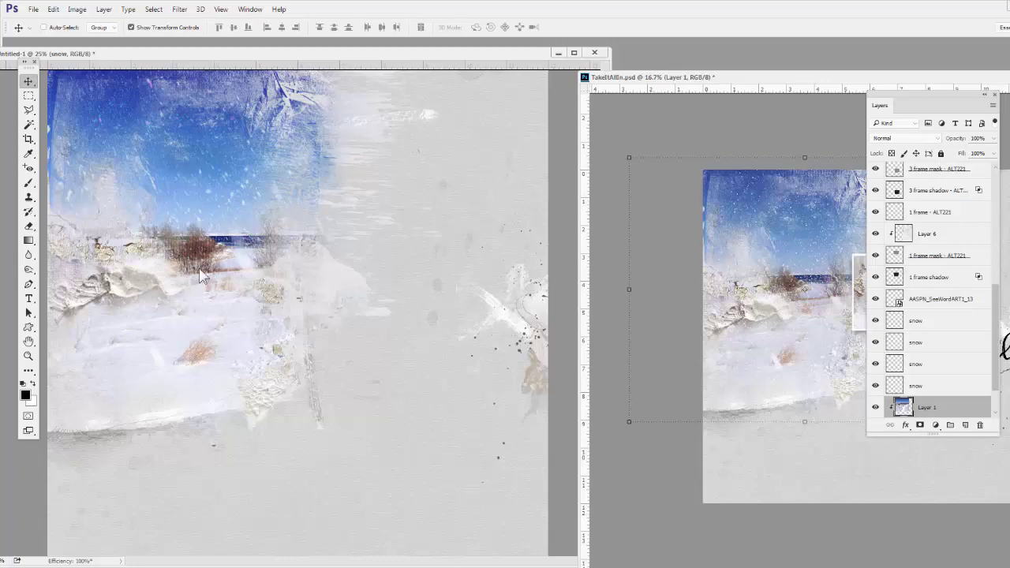
- Open AASPN_ArtsyLayeredTemplate221.psd from the Artsy Layered Template No 221 folder
{"action": "left_click", "coordinate": [34, 10]}
{"action": "left_click", "coordinate": [34, 9]}
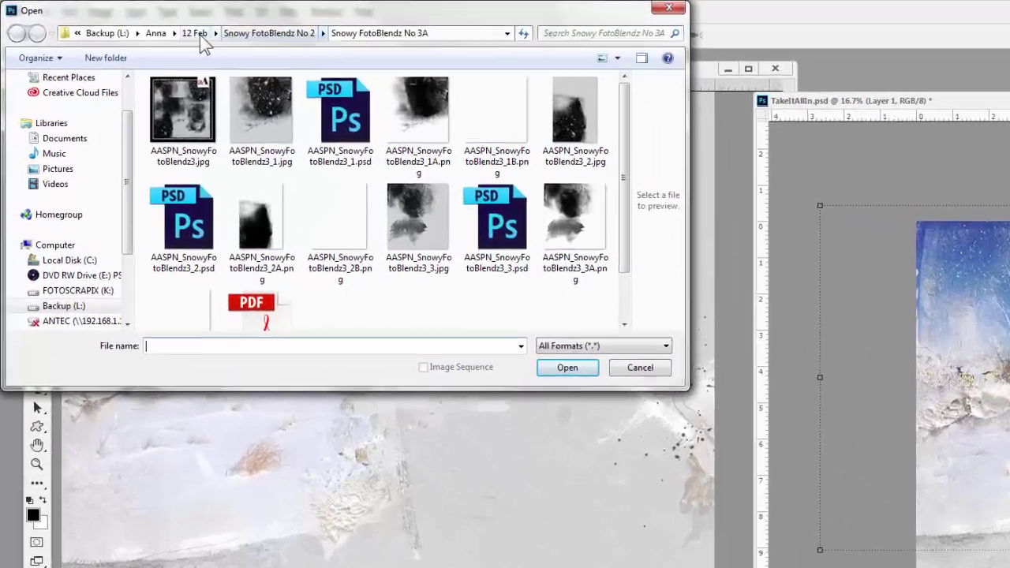
{"action": "left_click", "coordinate": [195, 33]}
{"action": "left_click", "coordinate": [269, 89]}
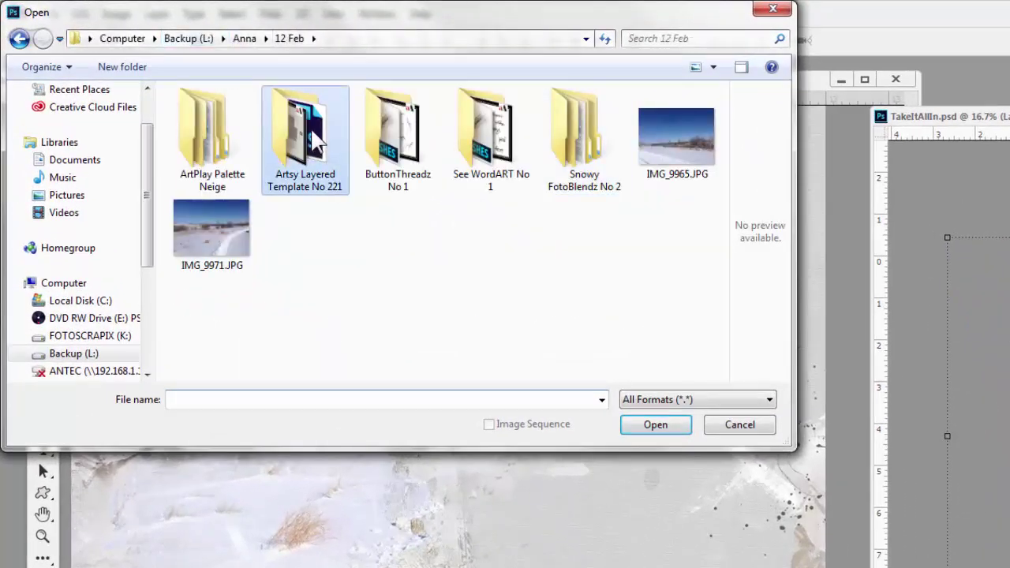
{"action": "double_click", "coordinate": [312, 134]}
{"action": "double_click", "coordinate": [299, 136]}
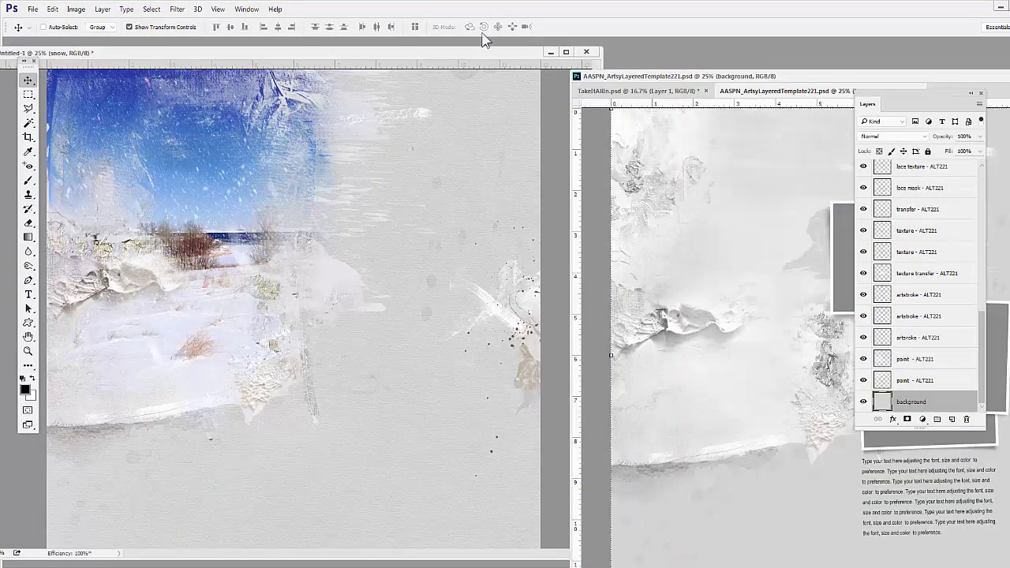
- Select the frame, mask and shadow layers plus the textbox and drag them into Untitled-1
{"action": "left_click_drag", "start_coordinate": [727, 91], "coordinate": [385, 100]}
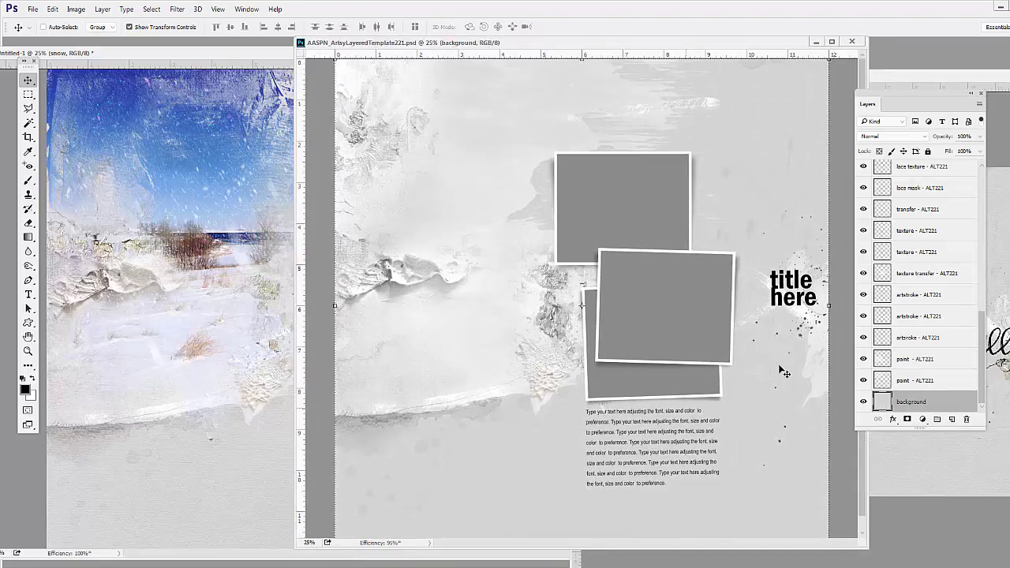
{"action": "left_click_drag", "start_coordinate": [983, 337], "coordinate": [979, 212]}
{"action": "left_click", "coordinate": [913, 356]}
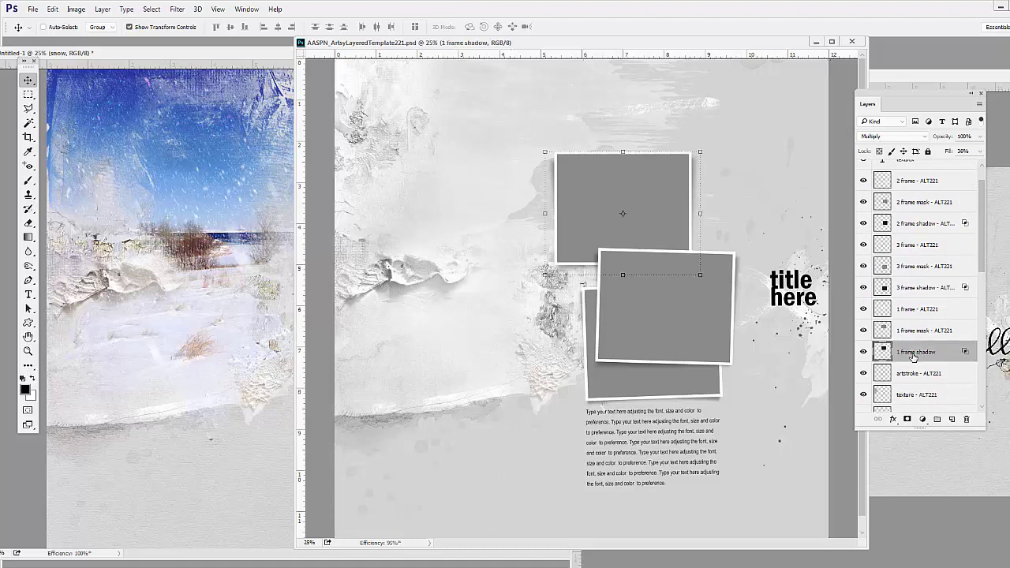
{"action": "left_click_drag", "start_coordinate": [988, 268], "coordinate": [985, 251]}
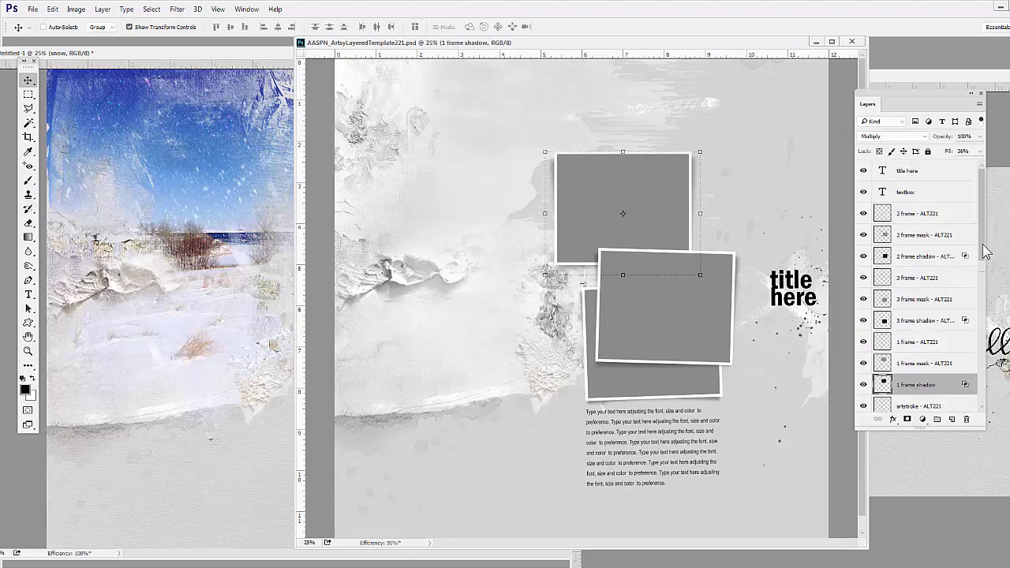
{"action": "left_click", "coordinate": [913, 213], "text": "shift"}
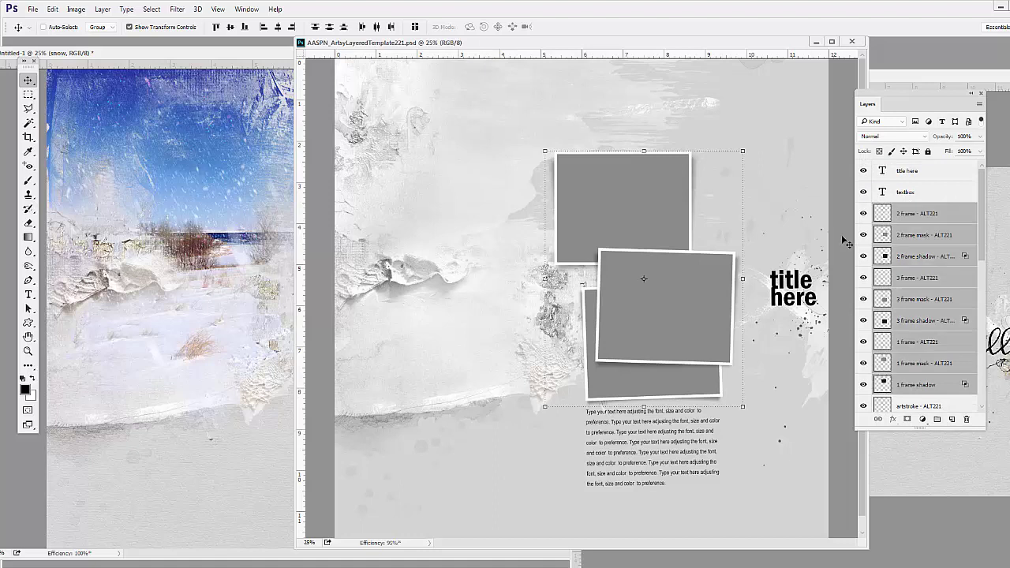
{"action": "left_click", "coordinate": [909, 193], "text": "shift"}
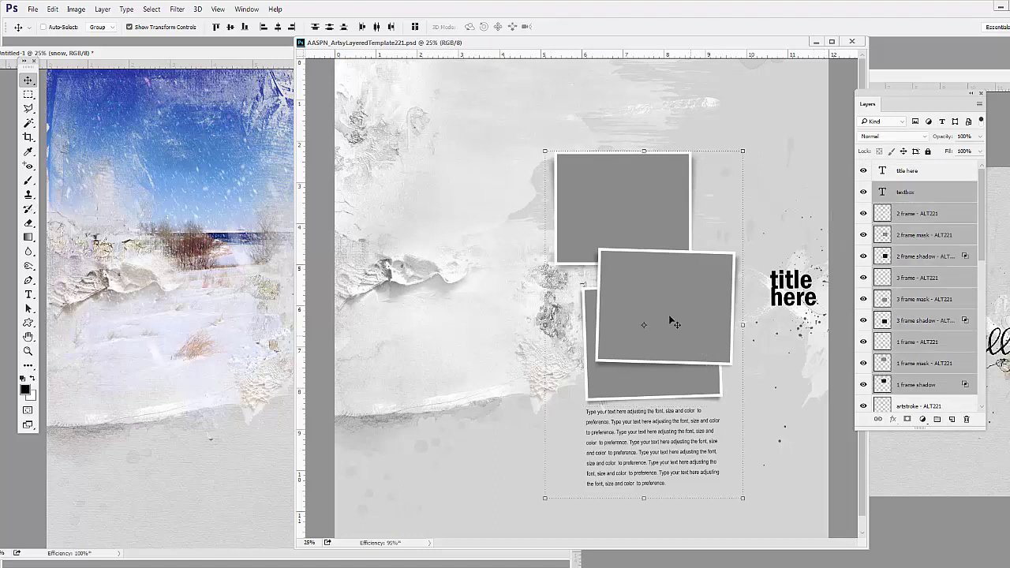
{"action": "left_click_drag", "start_coordinate": [629, 213], "coordinate": [298, 226]}
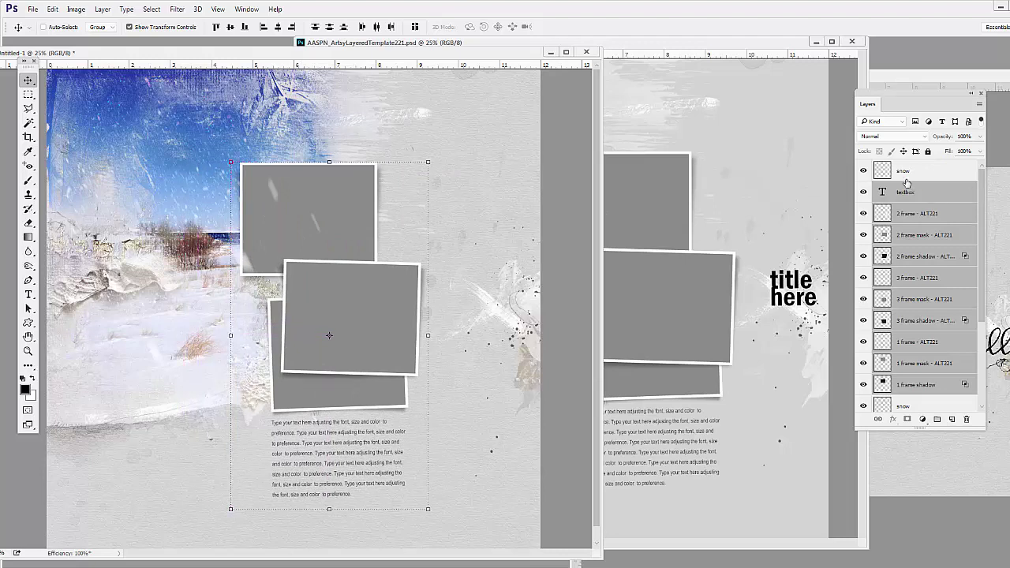
- Stack the new frame layers above the snow layers, shift them right, and close the template
{"action": "left_click_drag", "start_coordinate": [884, 191], "coordinate": [883, 165]}
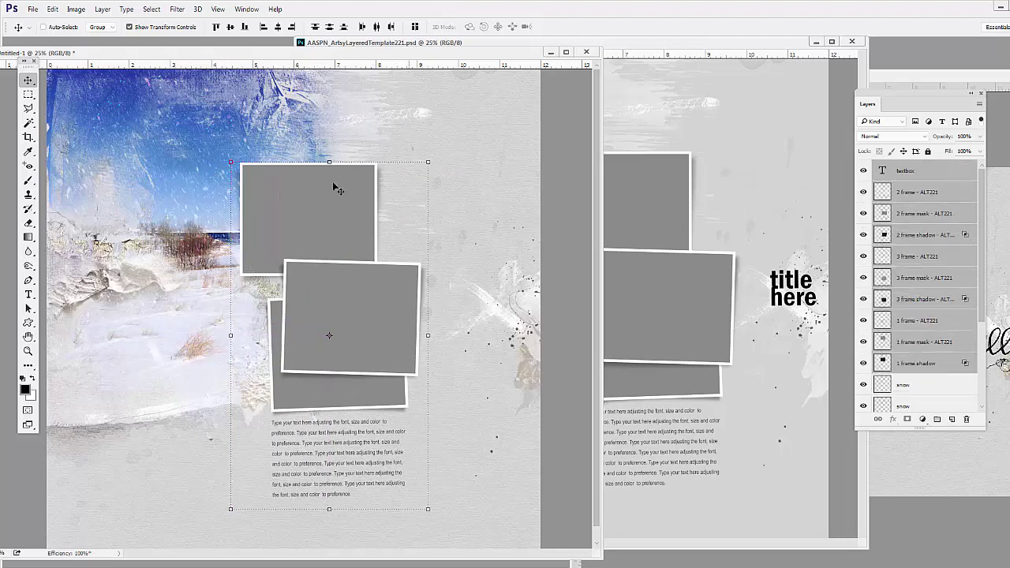
{"action": "left_click_drag", "start_coordinate": [333, 184], "coordinate": [375, 200]}
{"action": "left_click", "coordinate": [676, 194]}
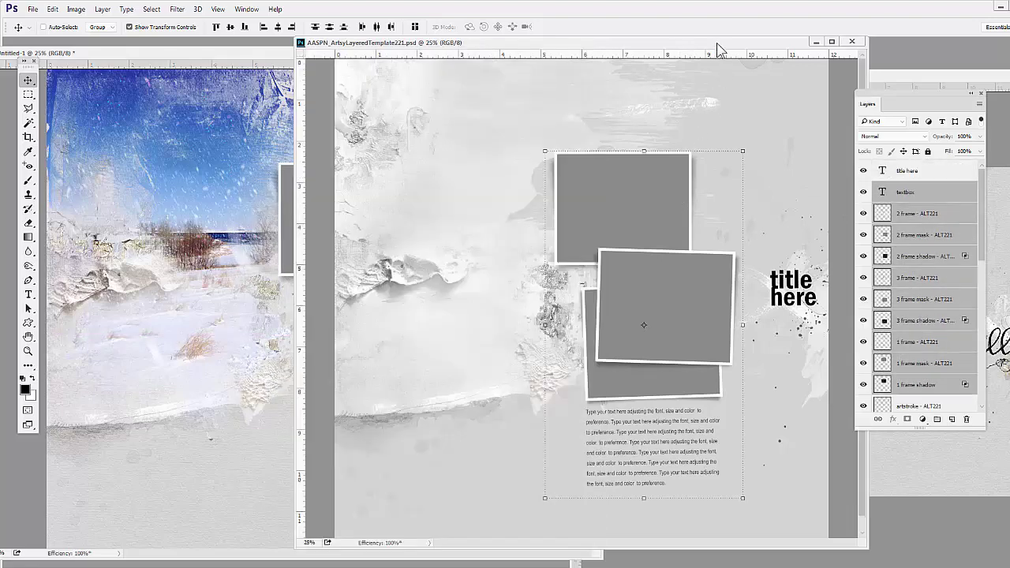
{"action": "left_click_drag", "start_coordinate": [797, 42], "coordinate": [731, 173]}
{"action": "left_click", "coordinate": [742, 175]}
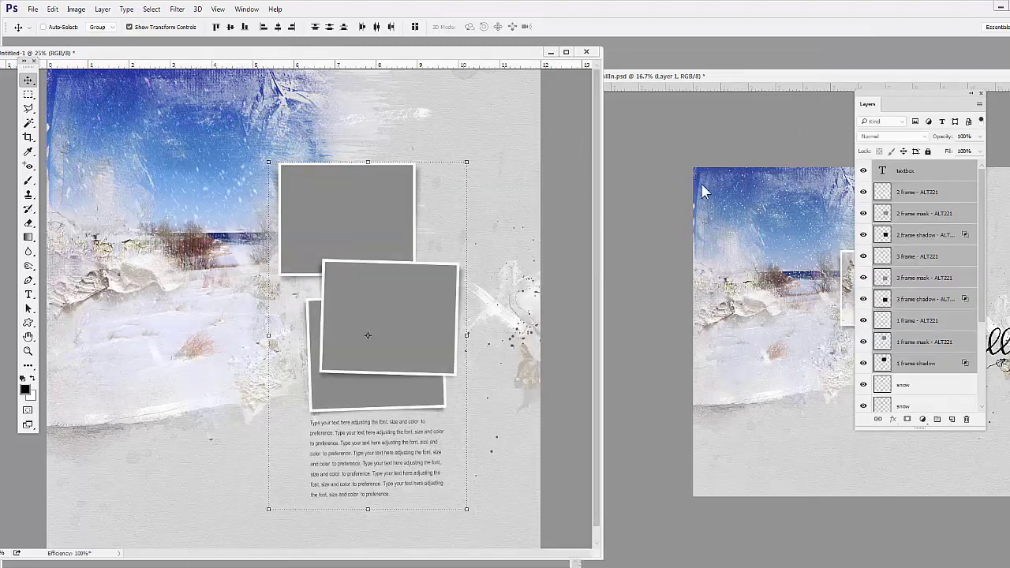
- Open IMG_9965.JPG from the 12 Feb folder and float its window on the right
{"action": "left_click", "coordinate": [33, 9]}
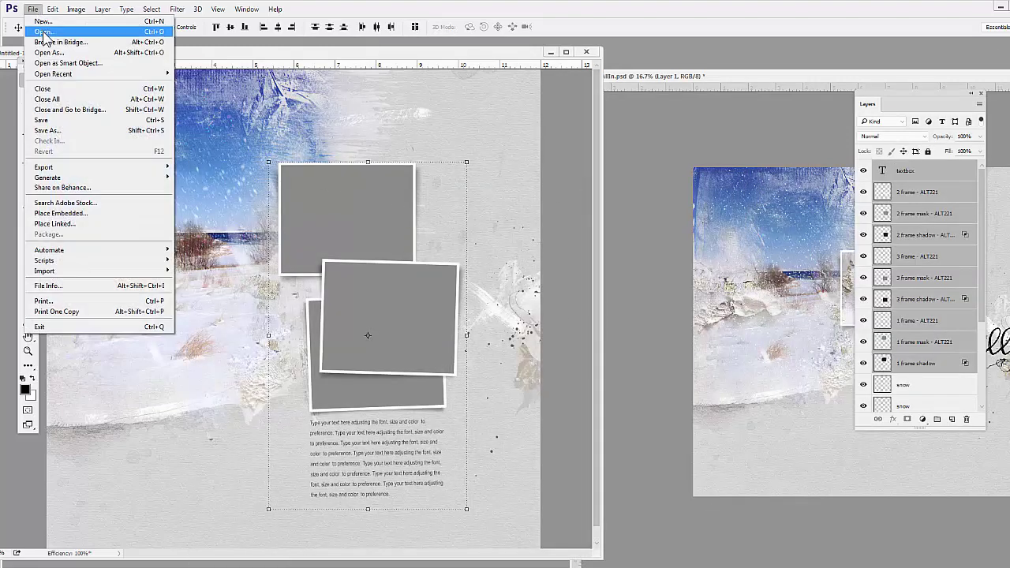
{"action": "left_click", "coordinate": [43, 32]}
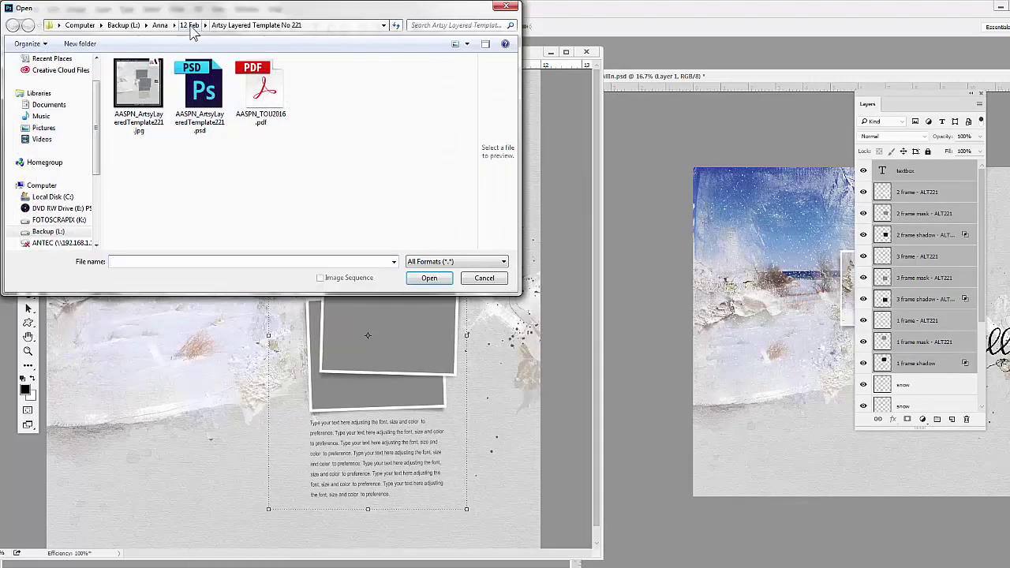
{"action": "left_click", "coordinate": [190, 25]}
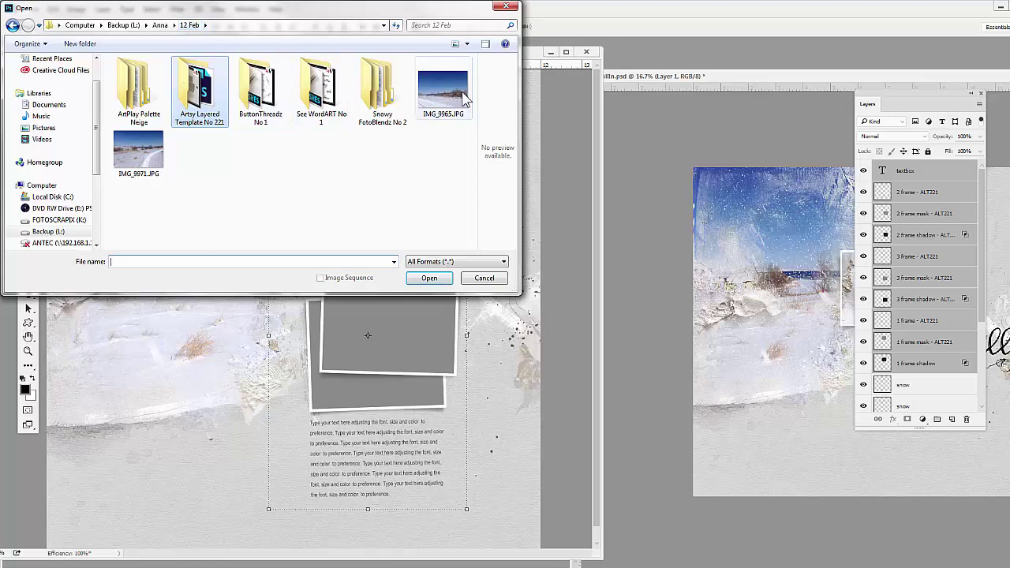
{"action": "left_click", "coordinate": [443, 91]}
{"action": "double_click", "coordinate": [445, 99]}
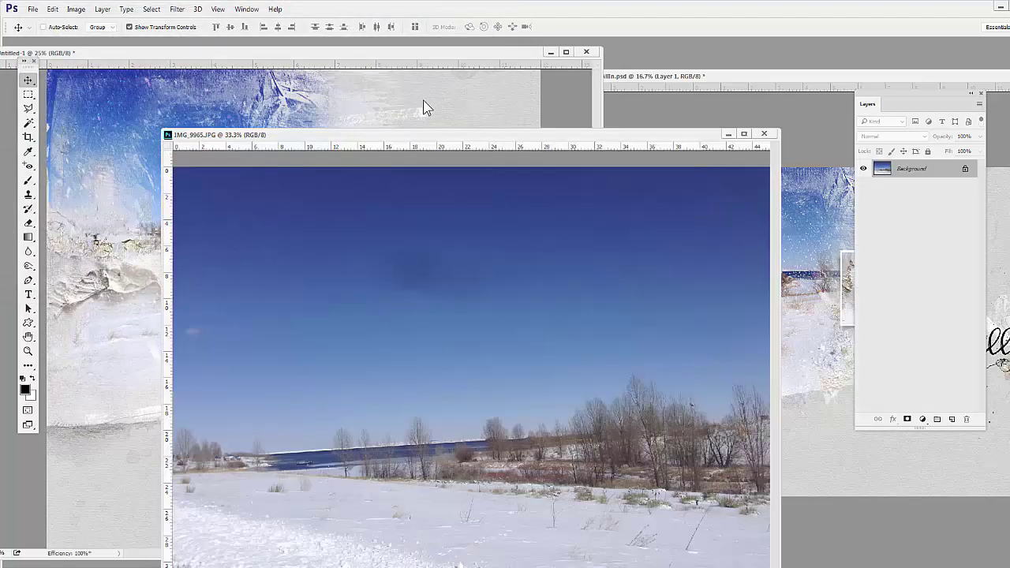
{"action": "left_click_drag", "start_coordinate": [430, 142], "coordinate": [655, 111]}
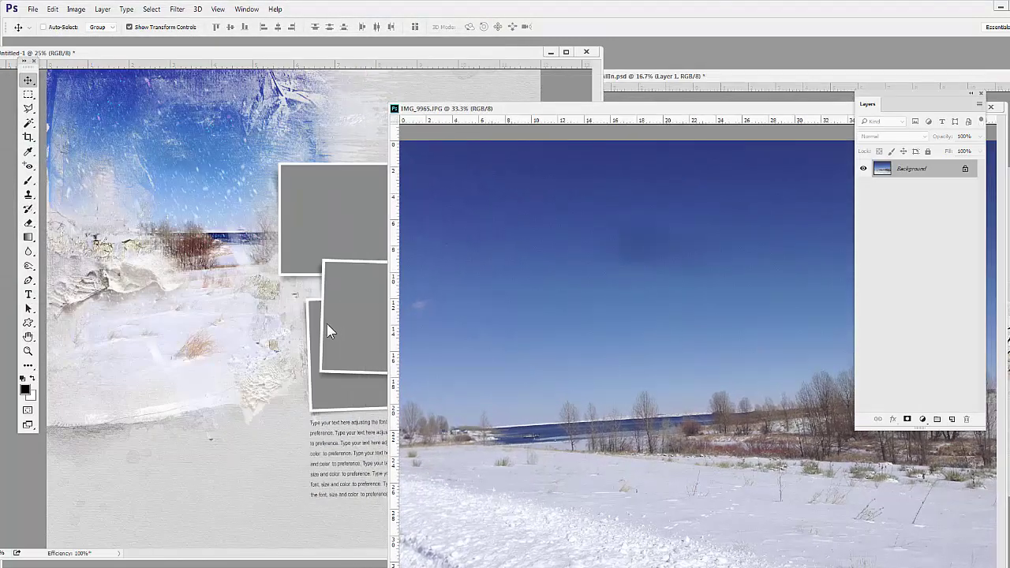
- Turn on Move tool Auto-Select and select the front frame layer 2 frame - ALT221
{"action": "left_click", "coordinate": [340, 321]}
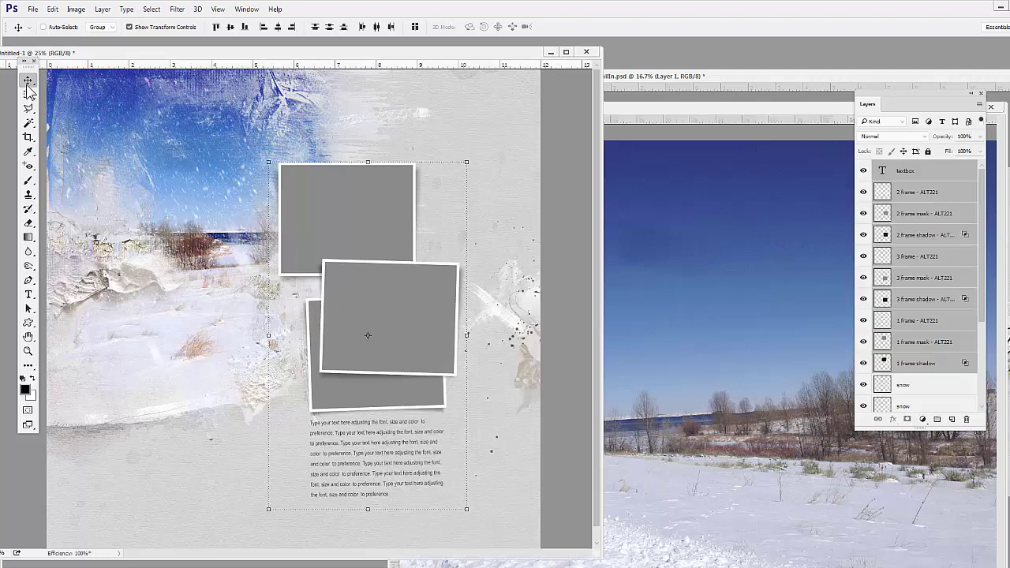
{"action": "left_click", "coordinate": [43, 27]}
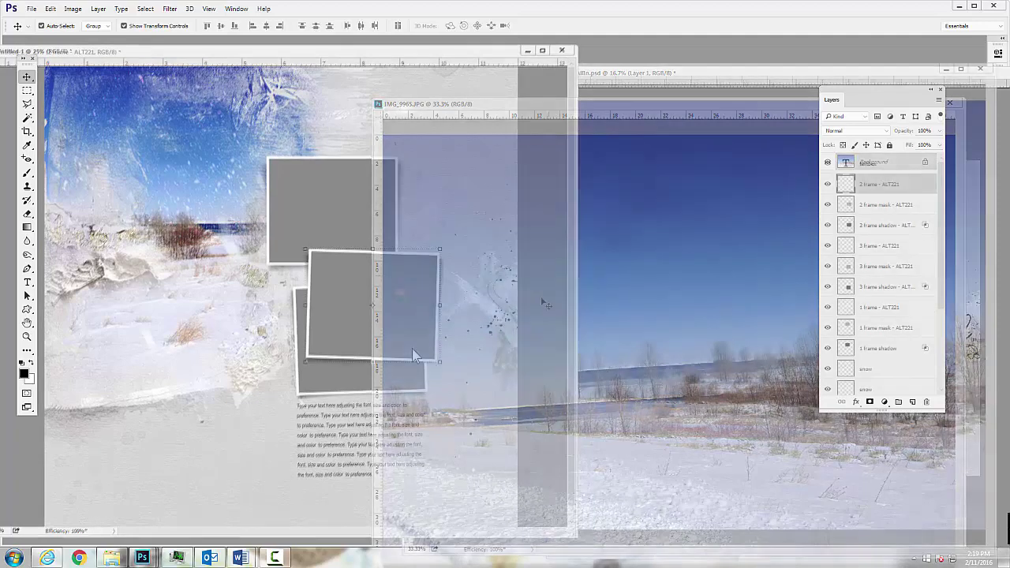
{"action": "left_click", "coordinate": [391, 263]}
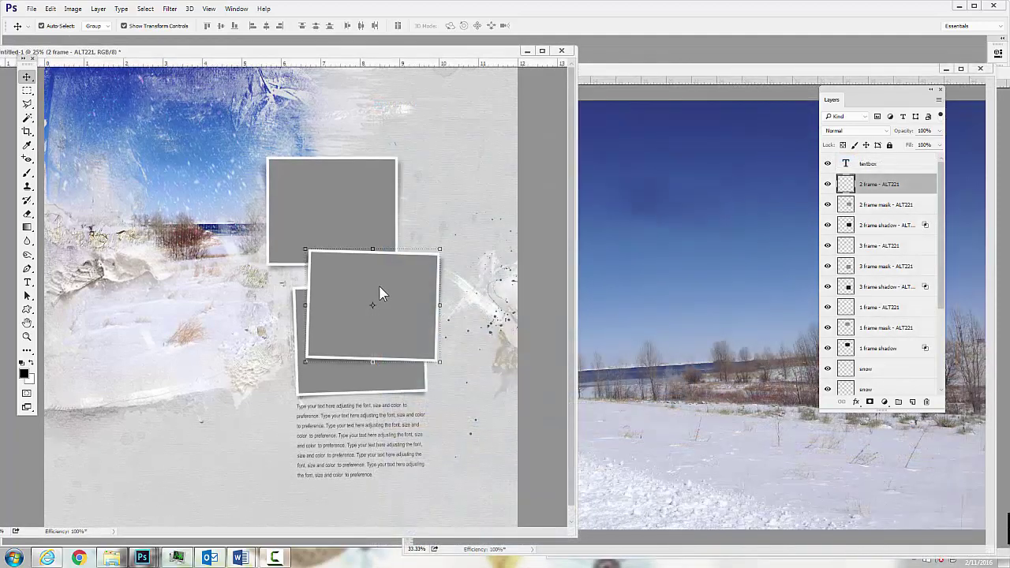
- Drag the photo above 2 frame mask, rotate it about 4.6°, nudge it down, and clip it
{"action": "left_click", "coordinate": [385, 291]}
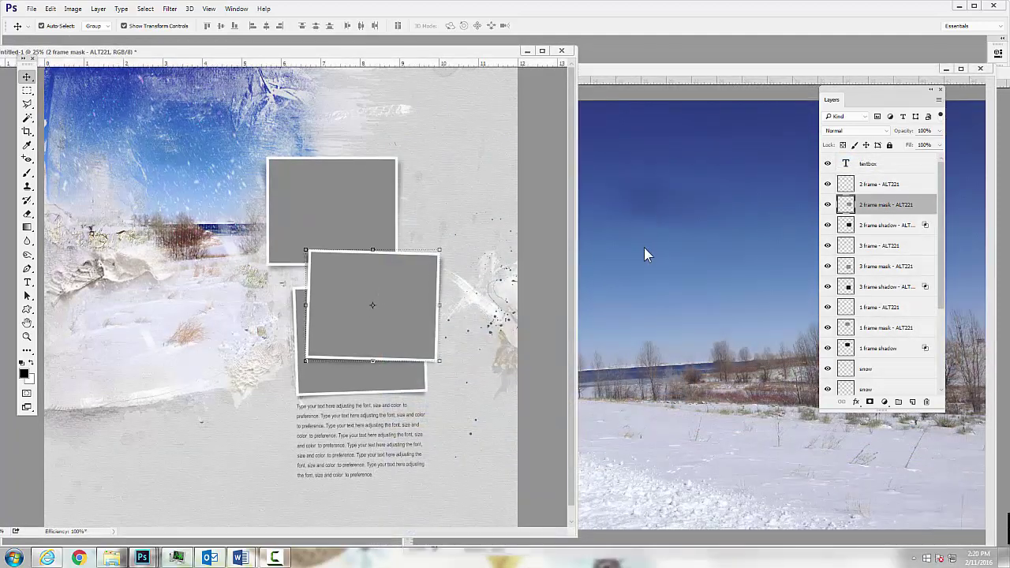
{"action": "left_click_drag", "start_coordinate": [654, 251], "coordinate": [373, 295]}
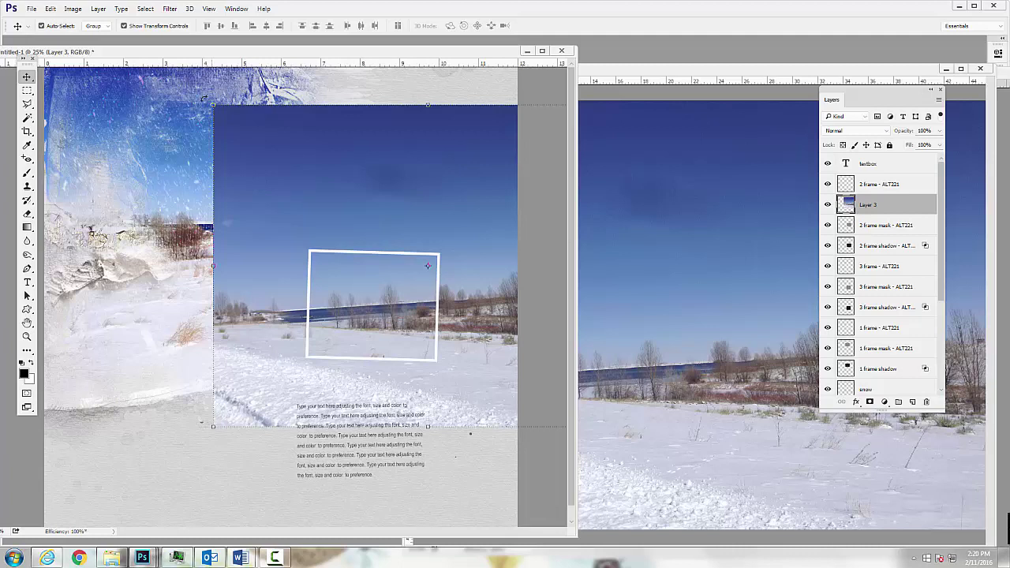
{"action": "left_click_drag", "start_coordinate": [205, 100], "coordinate": [214, 71]}
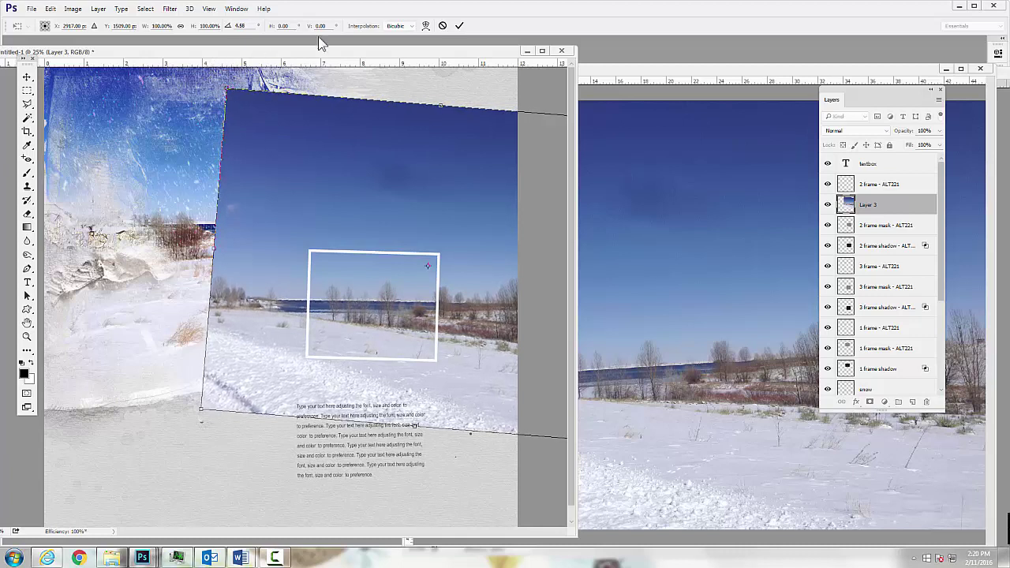
{"action": "left_click", "coordinate": [459, 26]}
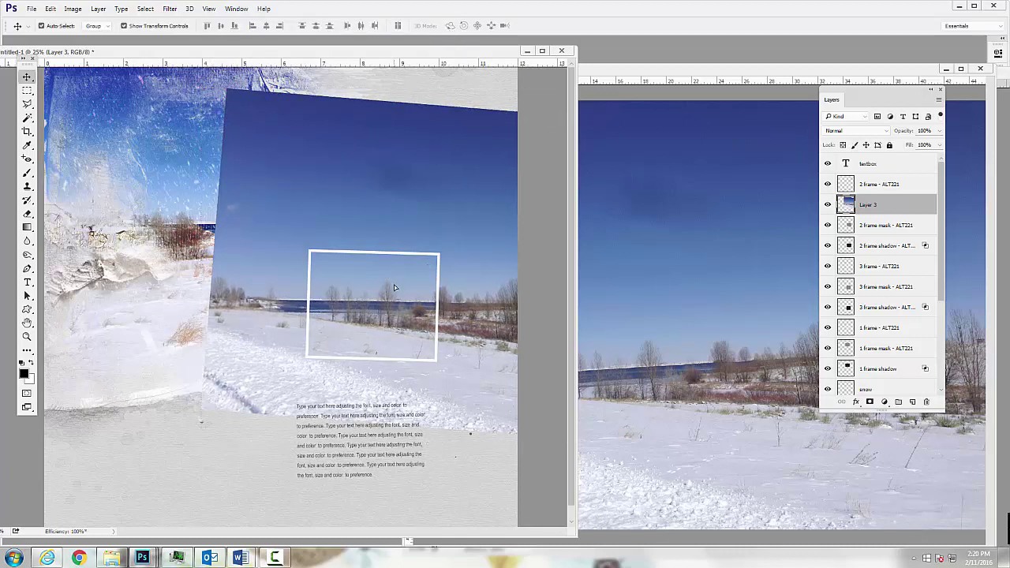
{"action": "left_click_drag", "start_coordinate": [395, 288], "coordinate": [393, 289]}
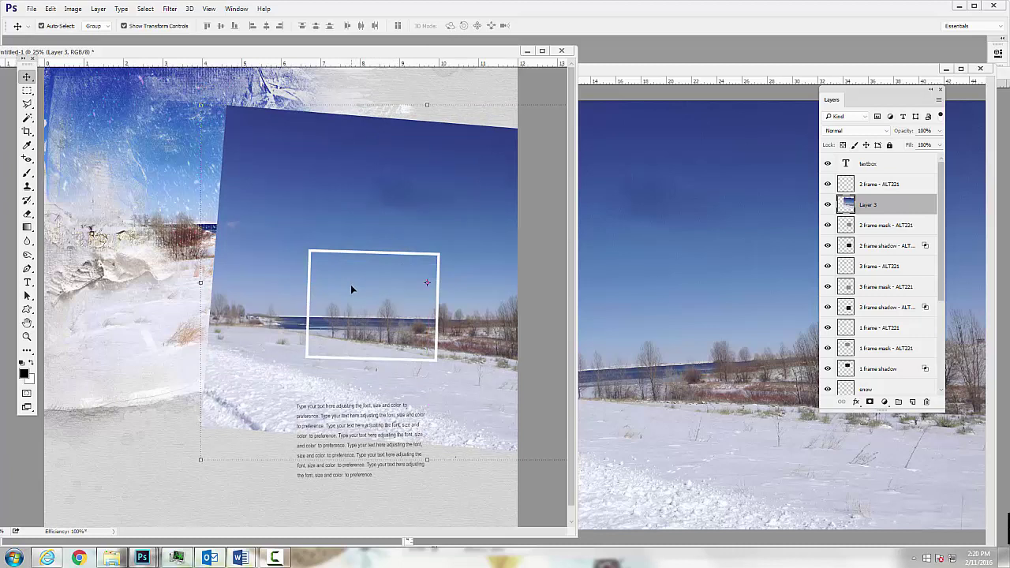
{"action": "key", "text": "ctrl+alt+g"}
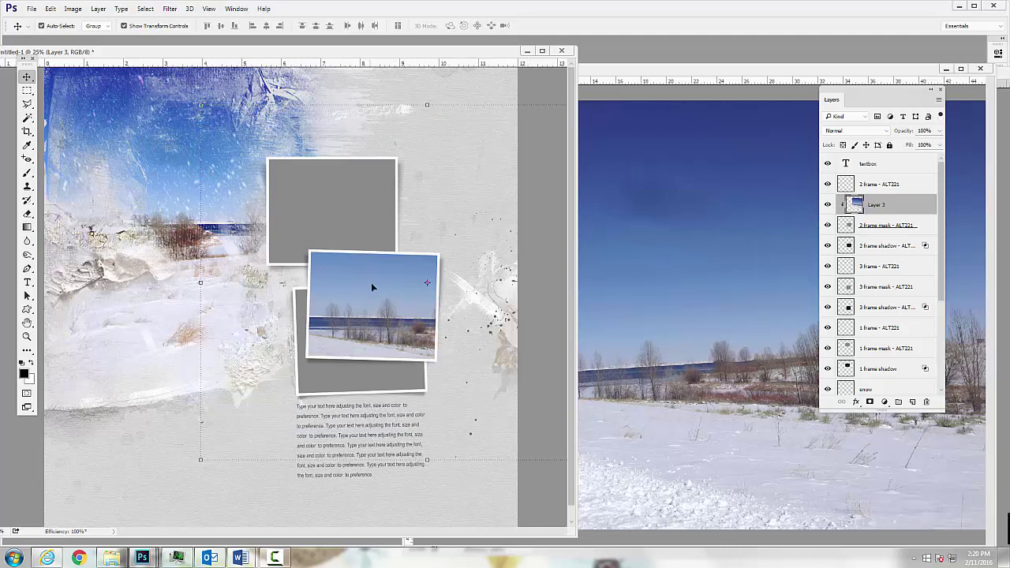
- Apply Levels of 27 / 1.00 / 227 to the framed photo, then close IMG_9965.JPG
{"action": "left_click", "coordinate": [73, 8]}
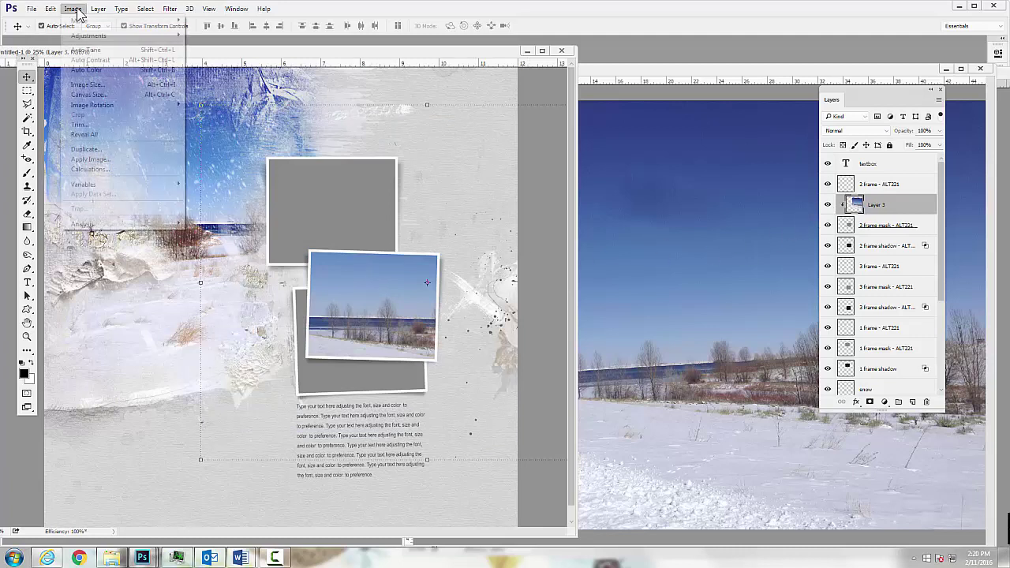
{"action": "mouse_move", "coordinate": [83, 34]}
{"action": "left_click", "coordinate": [212, 44]}
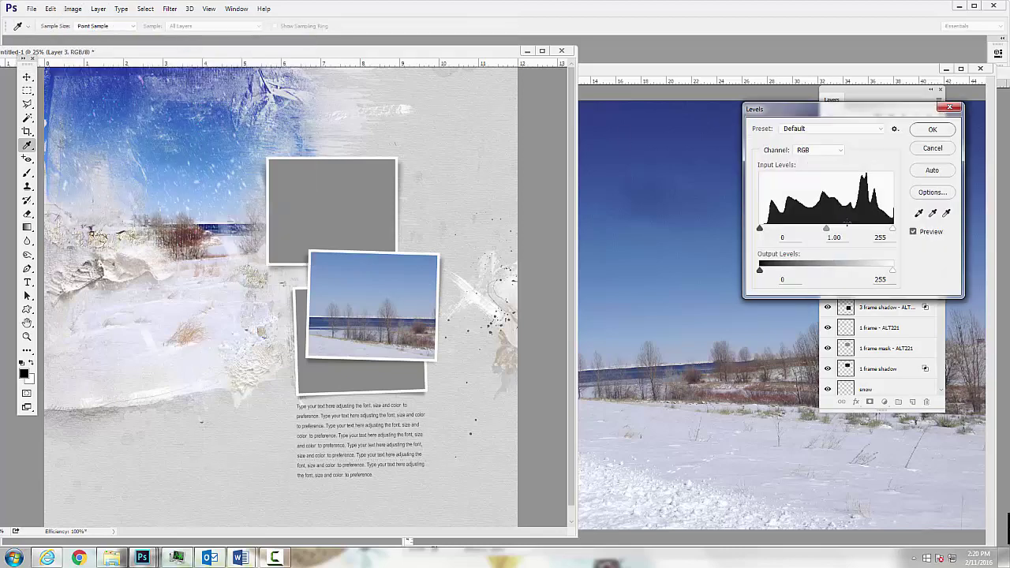
{"action": "left_click_drag", "start_coordinate": [893, 228], "coordinate": [881, 238]}
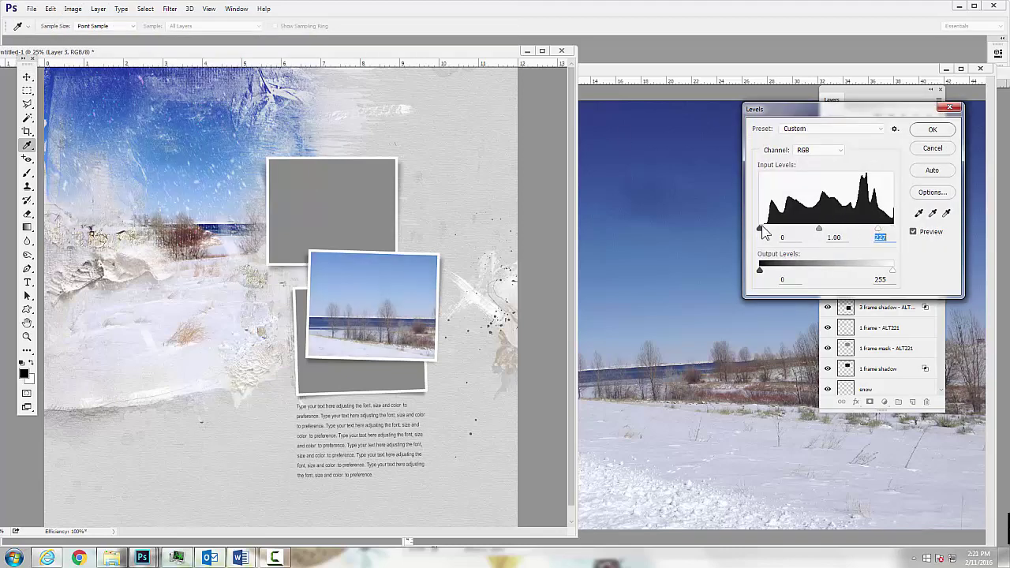
{"action": "left_click_drag", "start_coordinate": [761, 230], "coordinate": [774, 233]}
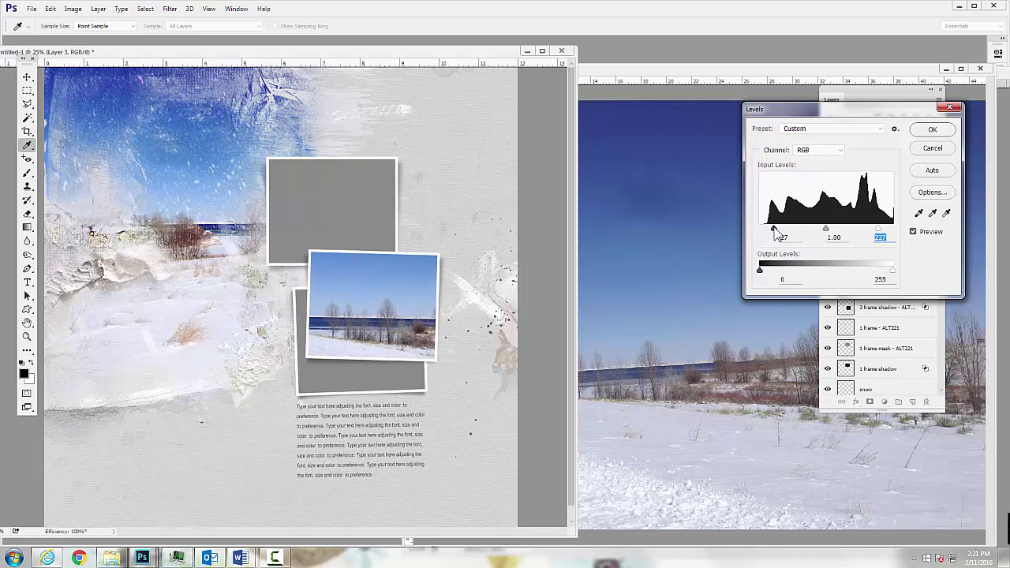
{"action": "left_click", "coordinate": [935, 131]}
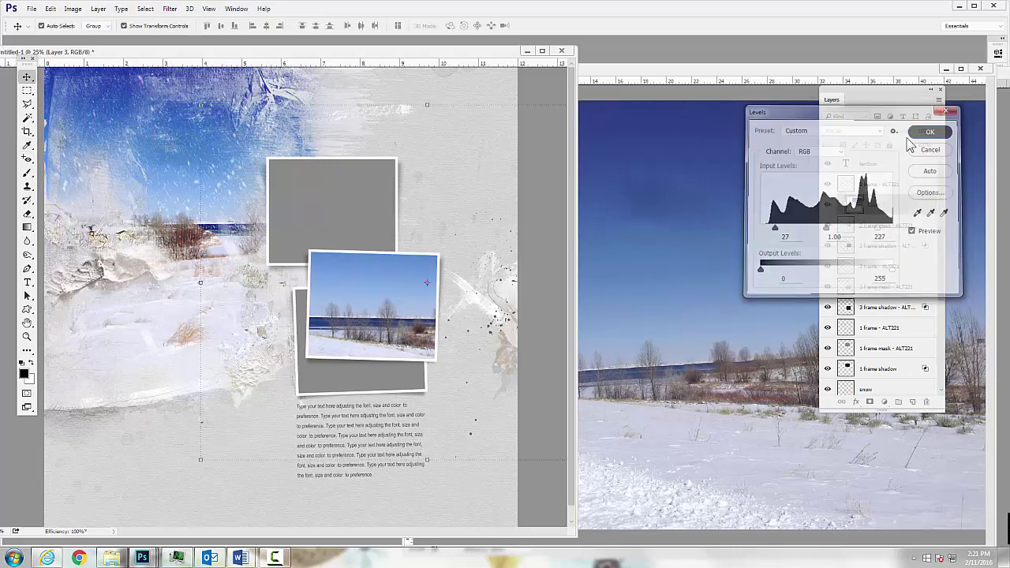
{"action": "left_click_drag", "start_coordinate": [624, 69], "coordinate": [268, 197]}
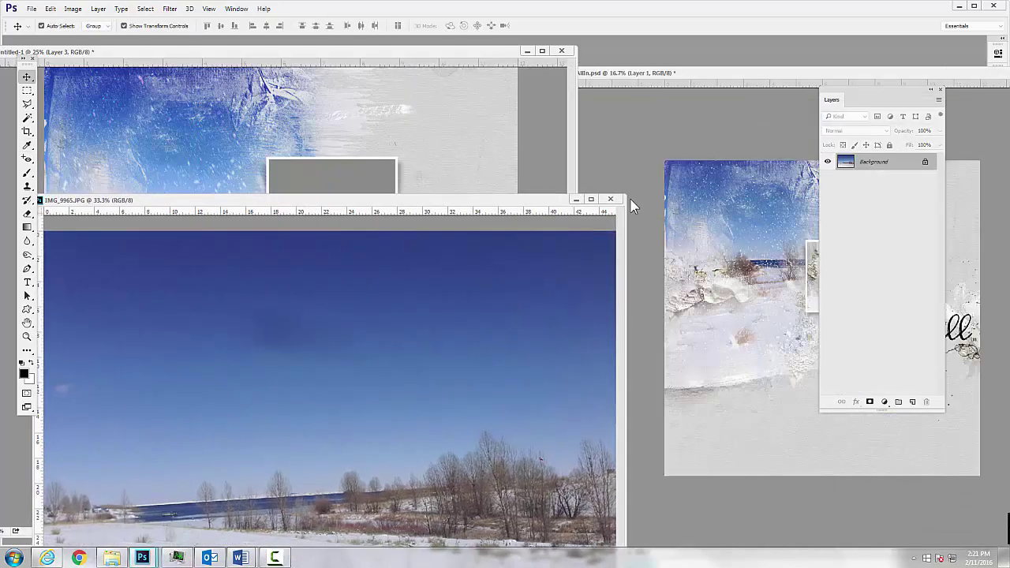
{"action": "left_click", "coordinate": [610, 199]}
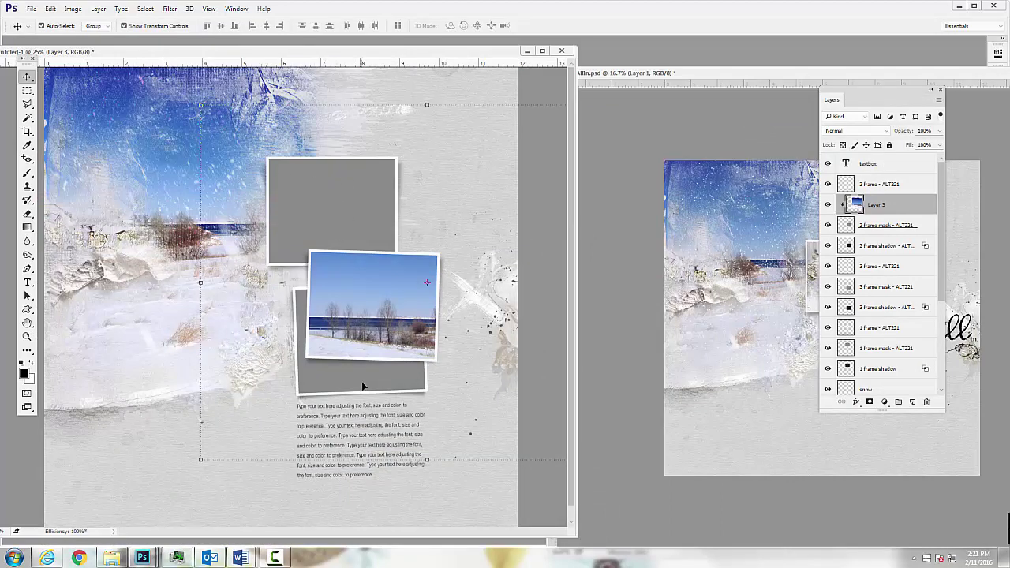
- Browse to ArtPlay Palette Neige A > Paperie and open ArtsyPaper2 and SolidPaper2 together
{"action": "left_click", "coordinate": [31, 9]}
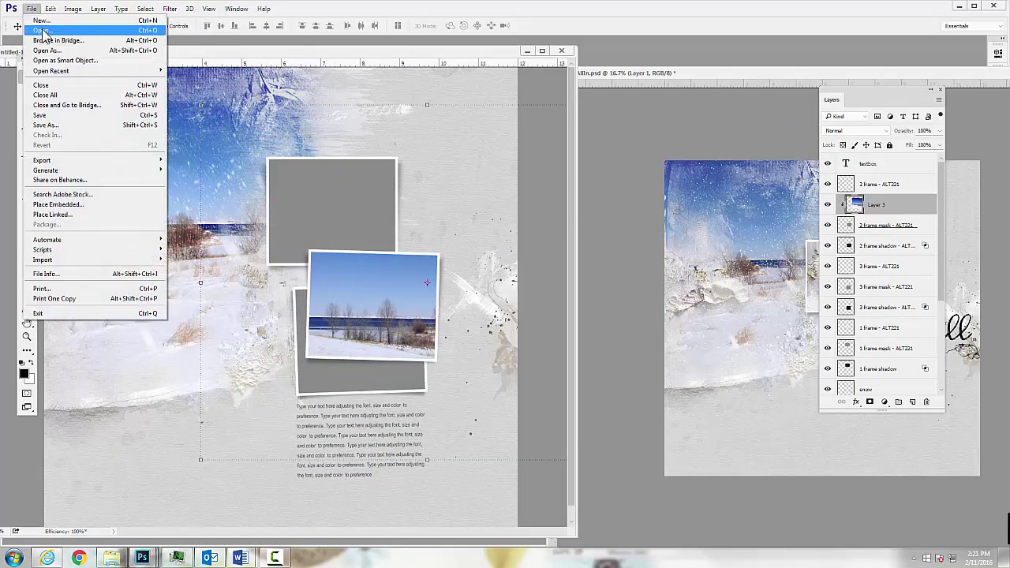
{"action": "left_click", "coordinate": [28, 36]}
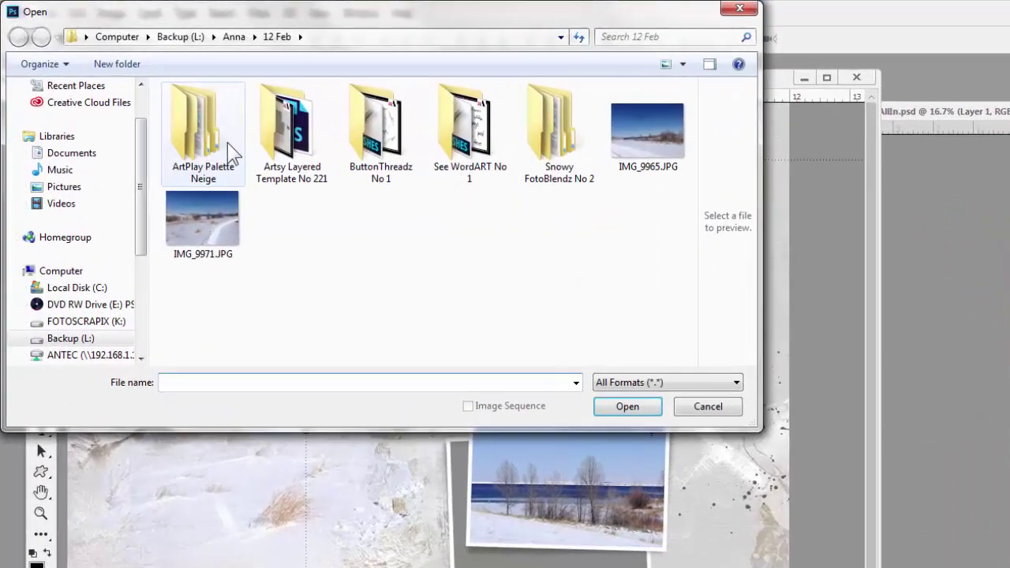
{"action": "double_click", "coordinate": [219, 152]}
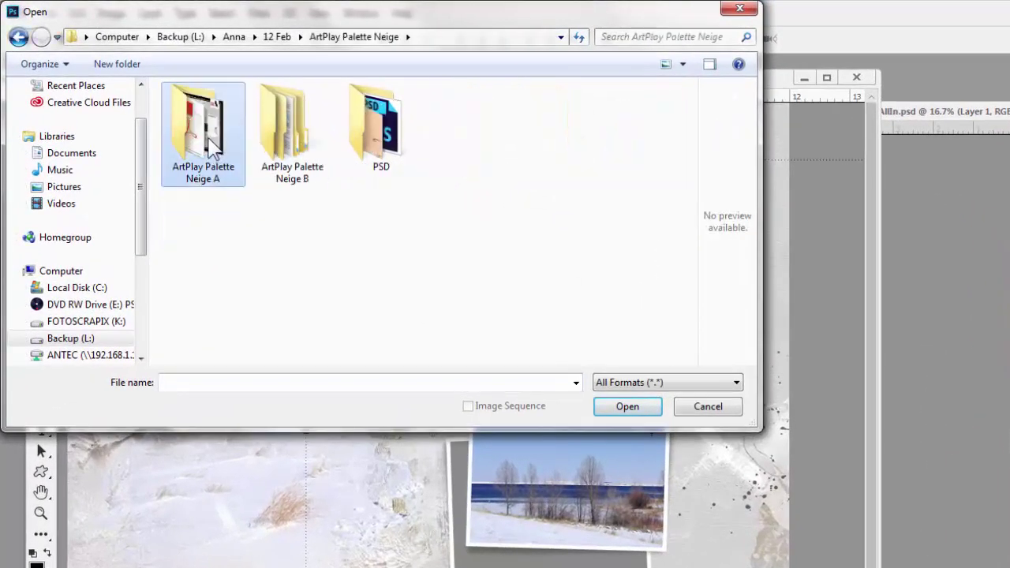
{"action": "double_click", "coordinate": [202, 143]}
{"action": "double_click", "coordinate": [199, 145]}
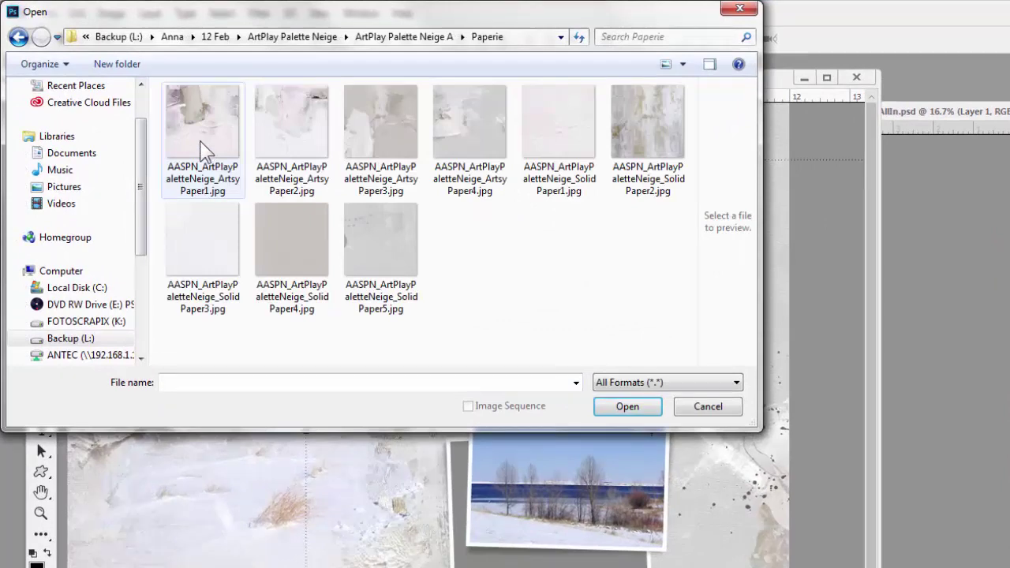
{"action": "left_click", "coordinate": [650, 117]}
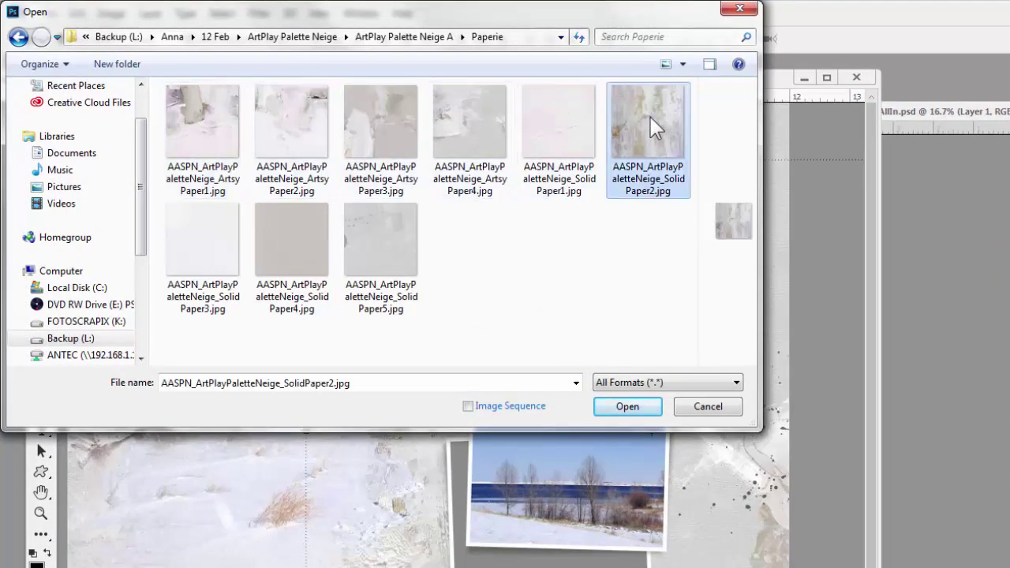
{"action": "left_click", "coordinate": [280, 126], "text": "ctrl"}
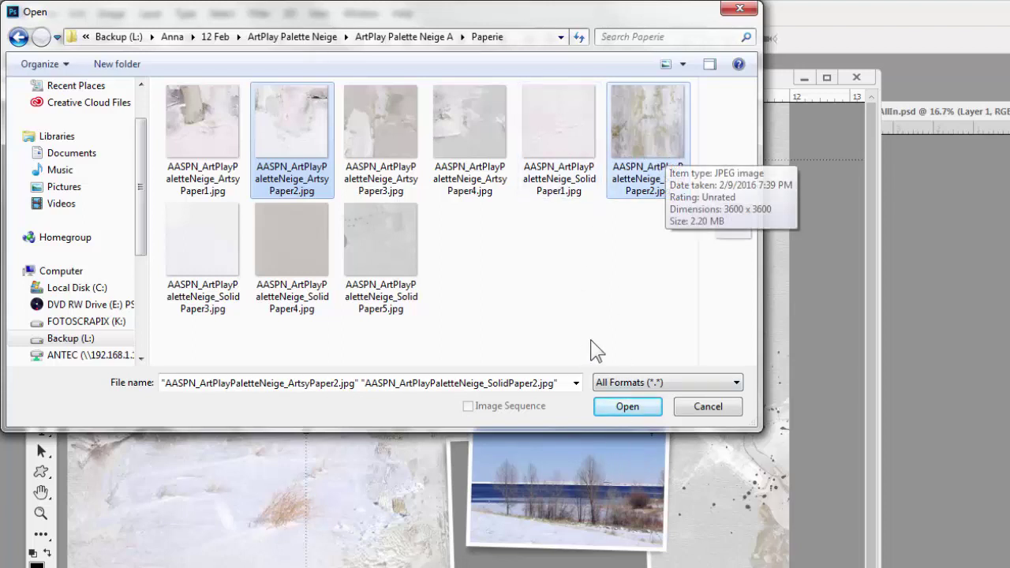
{"action": "left_click", "coordinate": [640, 413]}
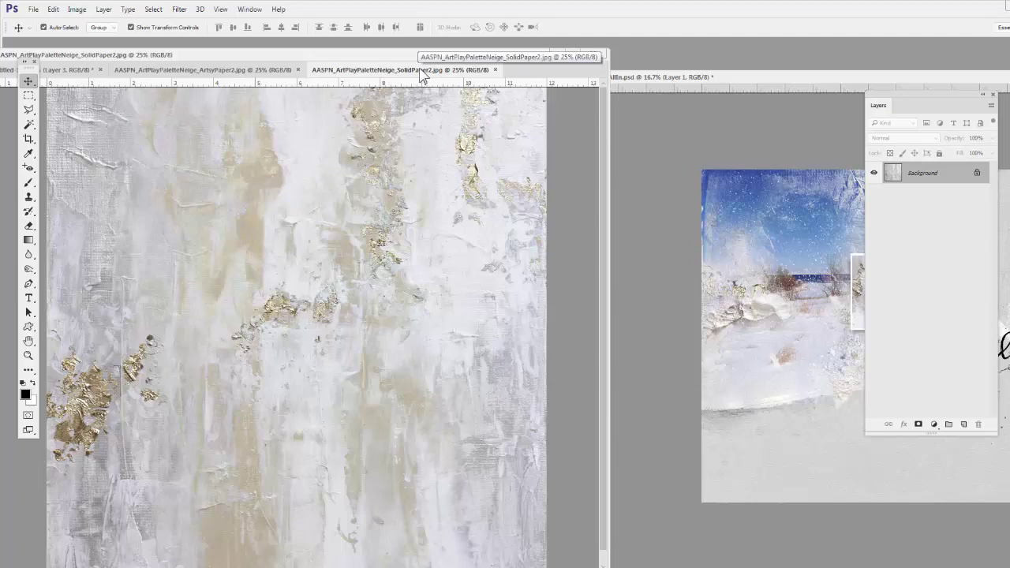
- Float the SolidPaper2 and ArtsyPaper2 windows beside the scrapbook layout
{"action": "left_click_drag", "start_coordinate": [422, 73], "coordinate": [530, 107]}
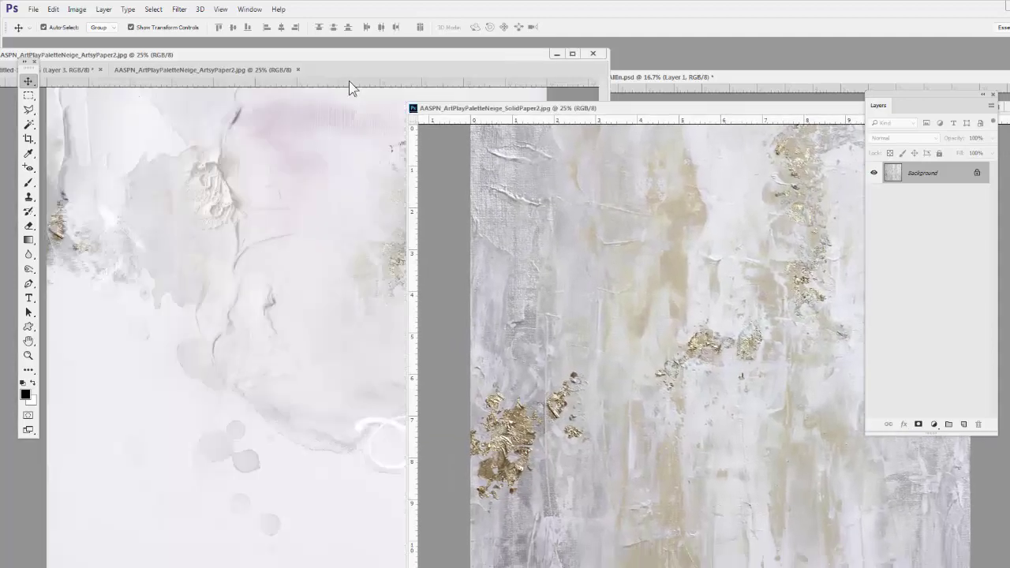
{"action": "left_click_drag", "start_coordinate": [284, 75], "coordinate": [445, 166]}
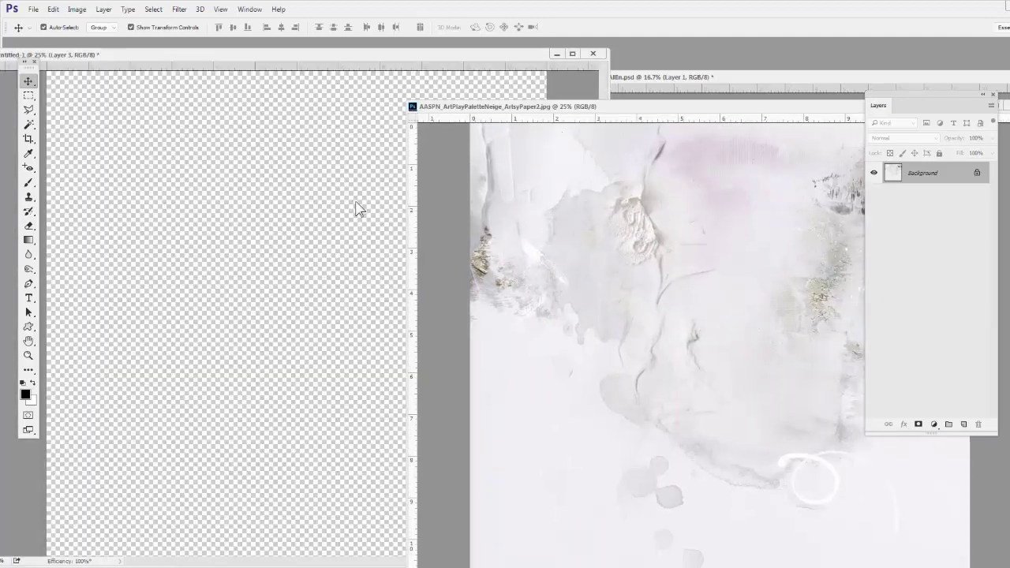
{"action": "left_click", "coordinate": [358, 197]}
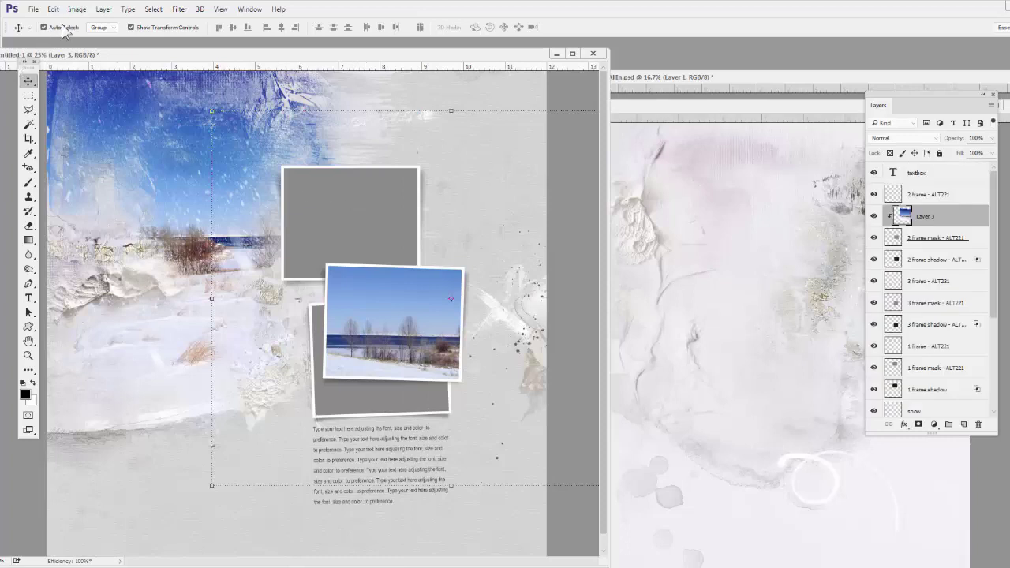
- Drag ArtsyPaper2 above 1 frame mask, create a clipping mask, and position it in the frame
{"action": "left_click", "coordinate": [369, 197]}
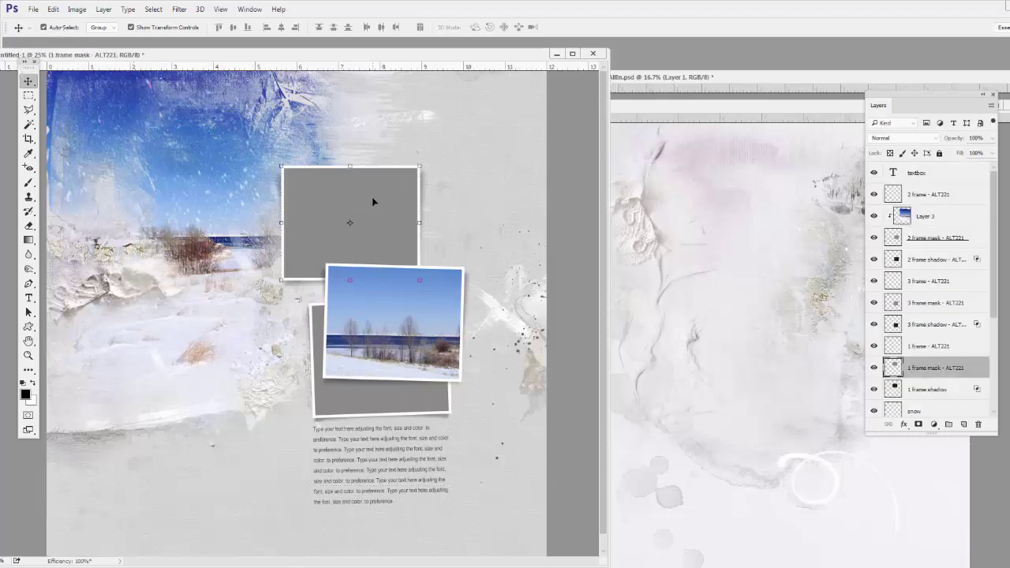
{"action": "left_click", "coordinate": [642, 213]}
{"action": "left_click_drag", "start_coordinate": [631, 226], "coordinate": [381, 203]}
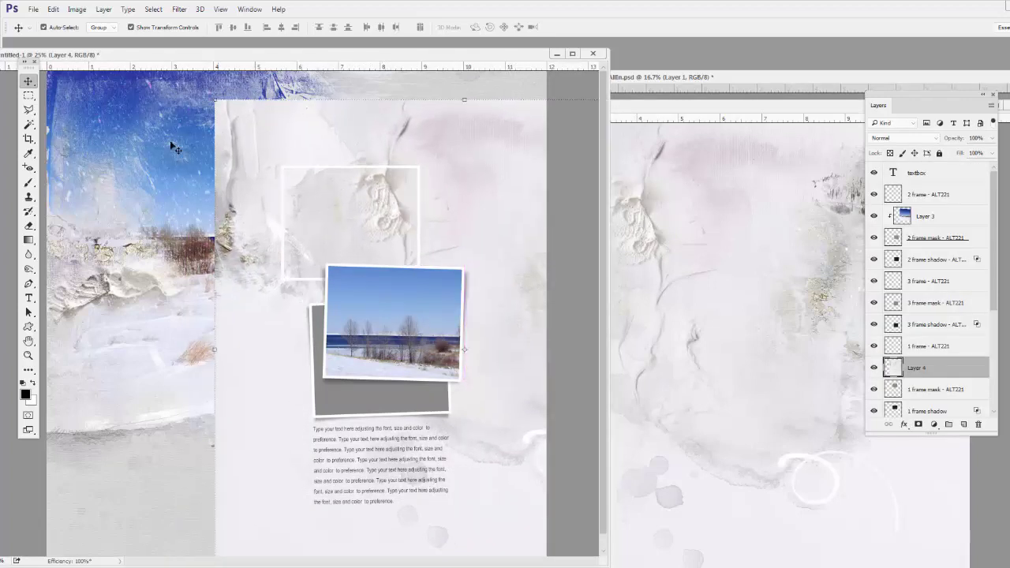
{"action": "left_click", "coordinate": [104, 9]}
{"action": "left_click", "coordinate": [134, 190]}
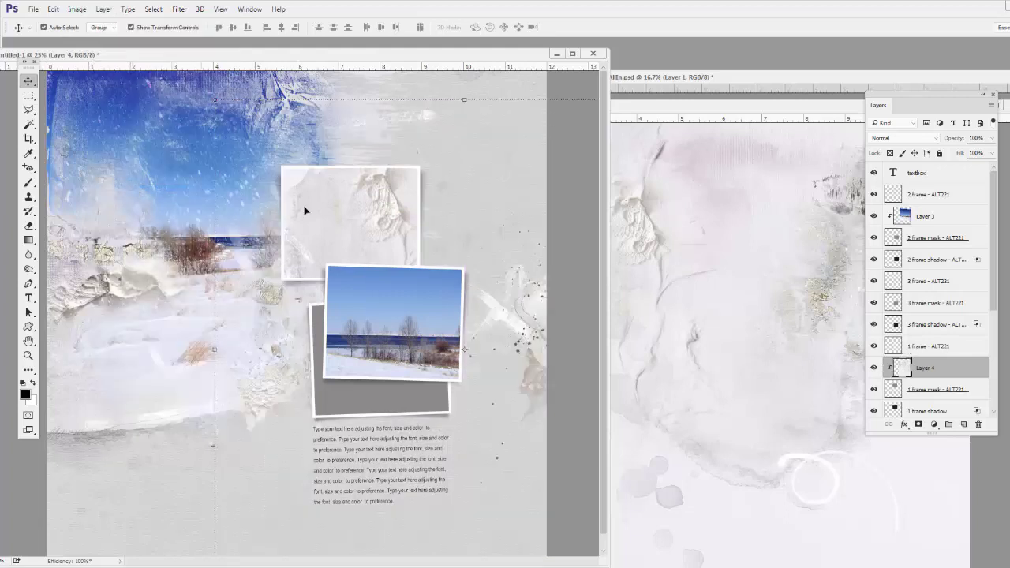
{"action": "left_click_drag", "start_coordinate": [333, 206], "coordinate": [395, 200]}
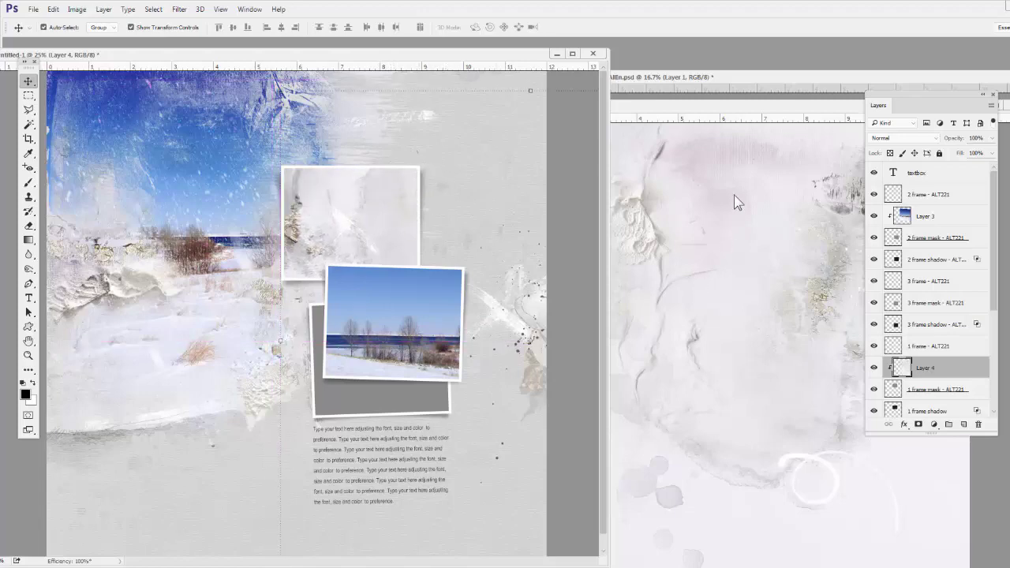
{"action": "left_click_drag", "start_coordinate": [726, 104], "coordinate": [428, 233]}
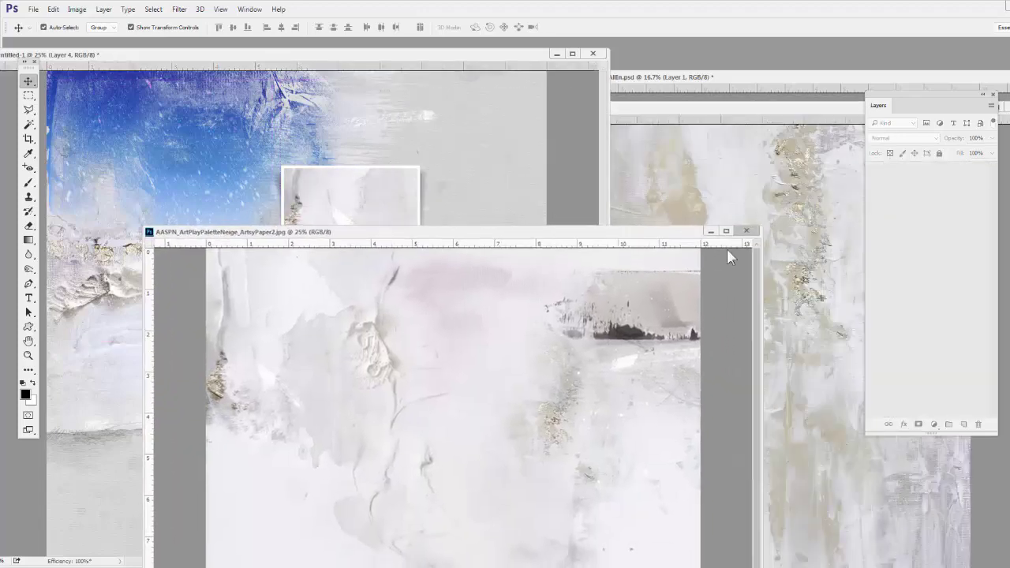
- Drag SolidPaper2 above 3 frame mask and clip it with Ctrl+Alt+G
{"action": "left_click", "coordinate": [355, 394]}
{"action": "left_click", "coordinate": [684, 275]}
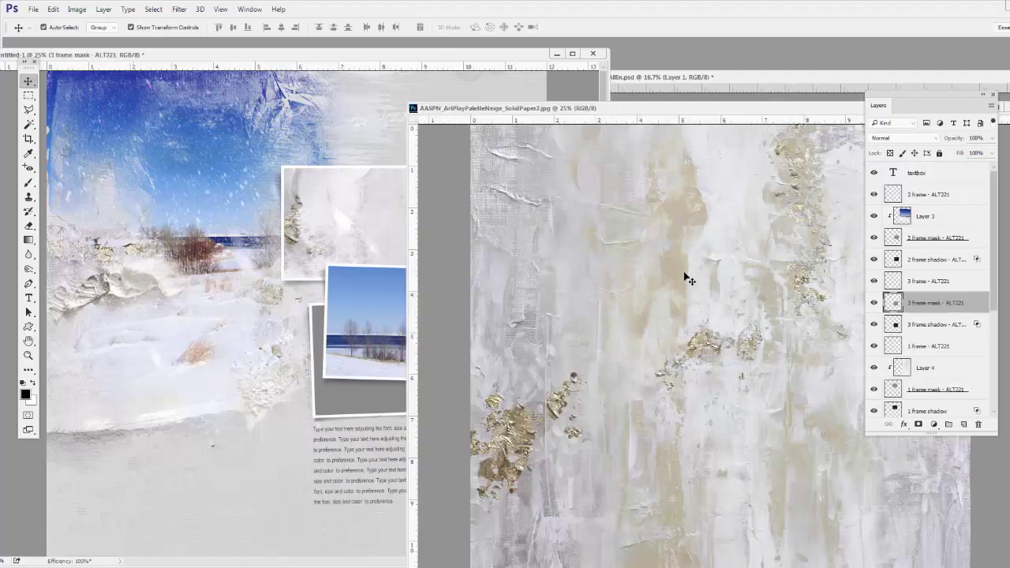
{"action": "left_click_drag", "start_coordinate": [353, 372], "coordinate": [374, 378]}
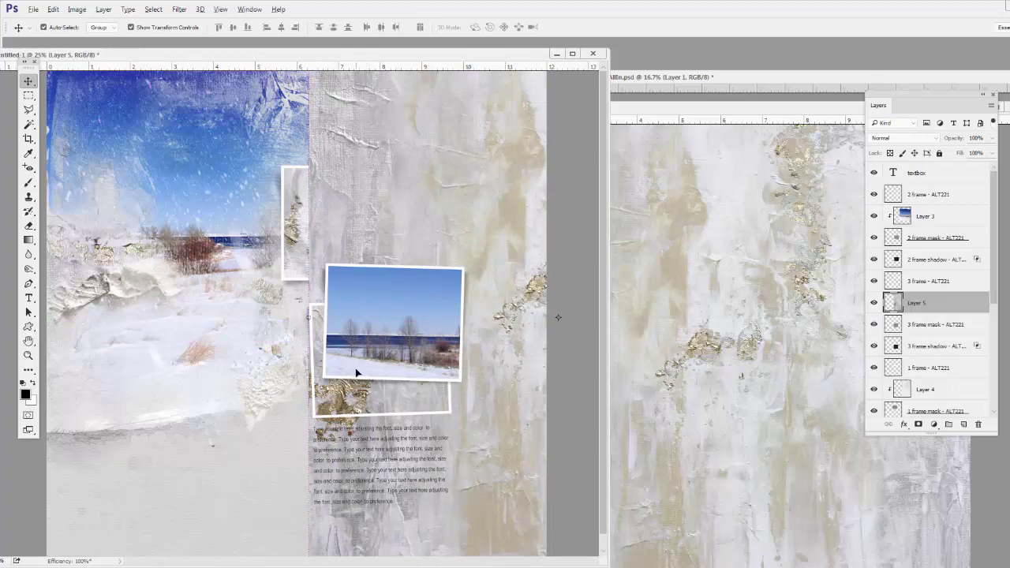
{"action": "key", "text": "ctrl+alt+g"}
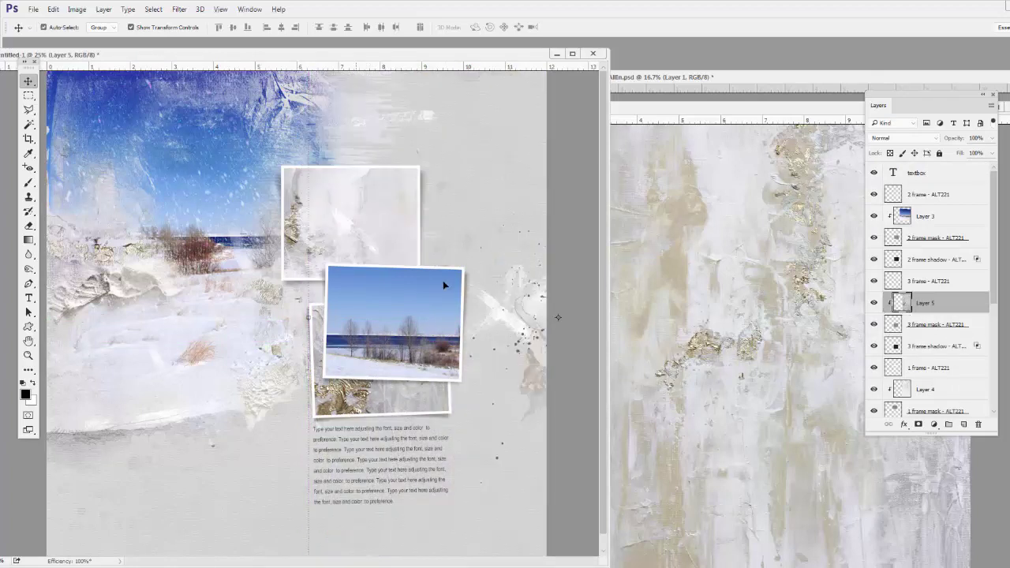
- Delete the placeholder textbox layer and close SolidPaper2.jpg
{"action": "left_click", "coordinate": [389, 431]}
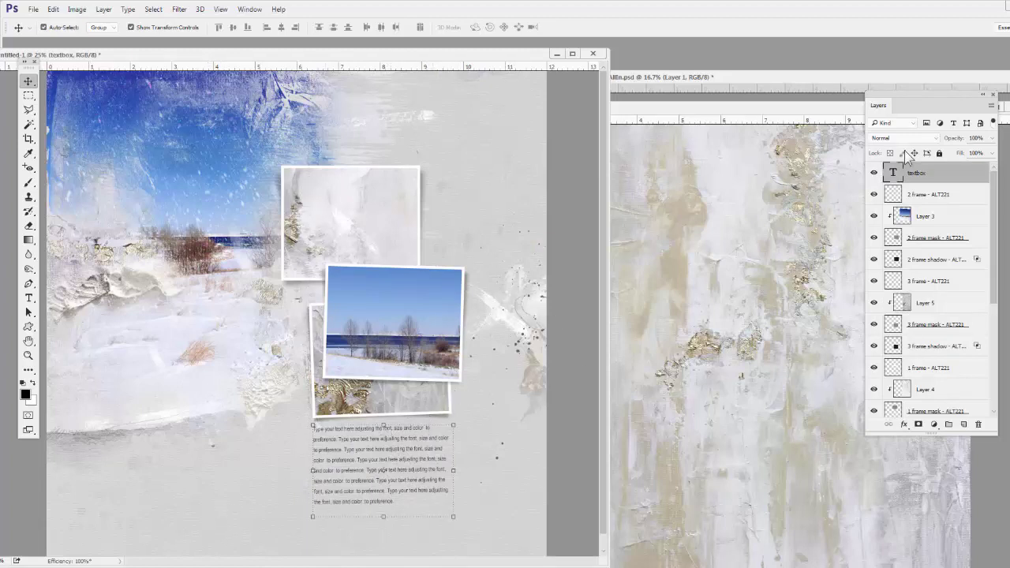
{"action": "left_click_drag", "start_coordinate": [916, 173], "coordinate": [978, 425]}
{"action": "left_click_drag", "start_coordinate": [618, 96], "coordinate": [382, 265]}
{"action": "left_click", "coordinate": [770, 265]}
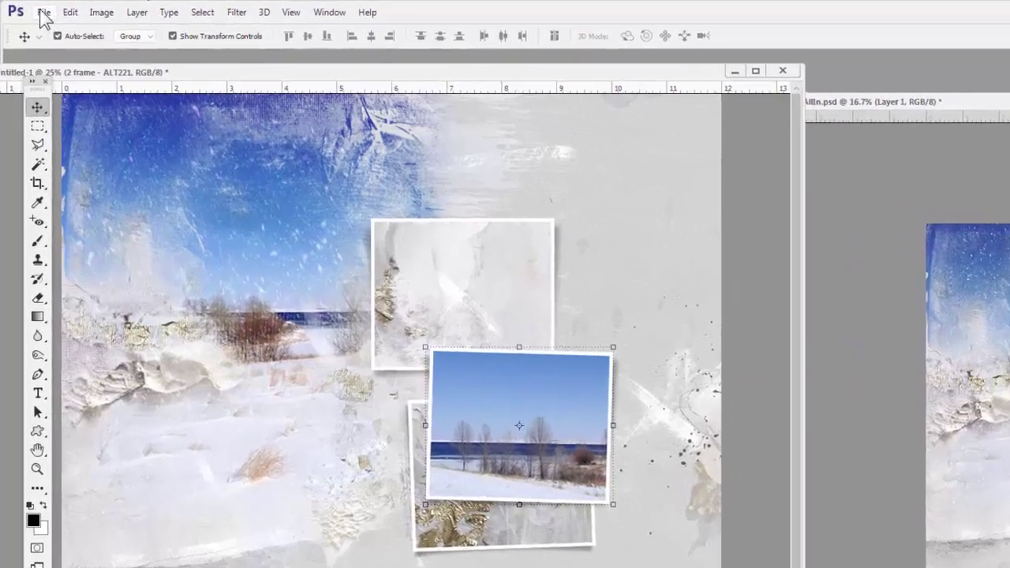
- Open AASPN_ArtPlayPaletteNeige_ButtonPearl.png from the Elements folder, float it, and turn off Auto-Select
{"action": "left_click", "coordinate": [43, 13]}
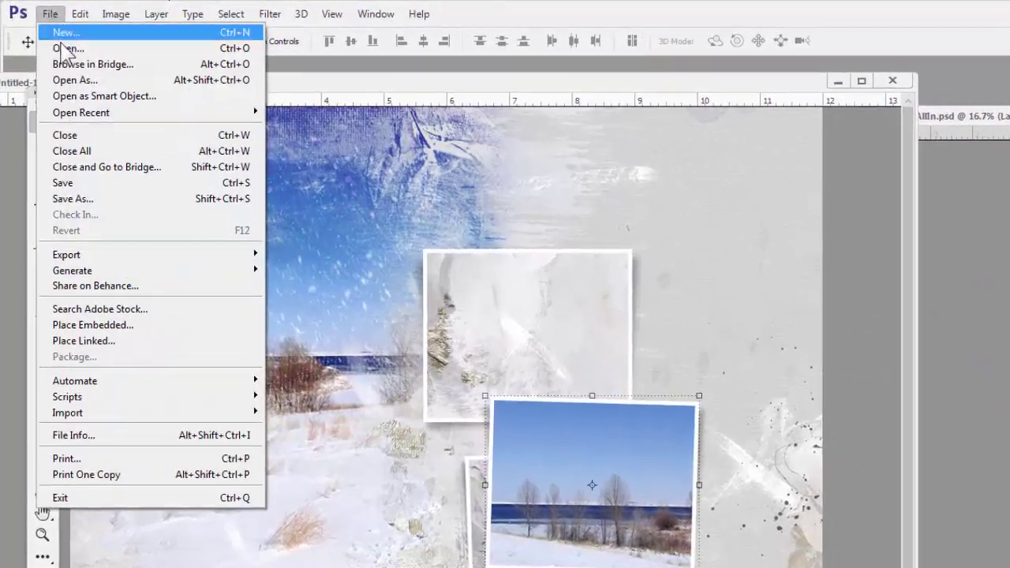
{"action": "left_click", "coordinate": [67, 49]}
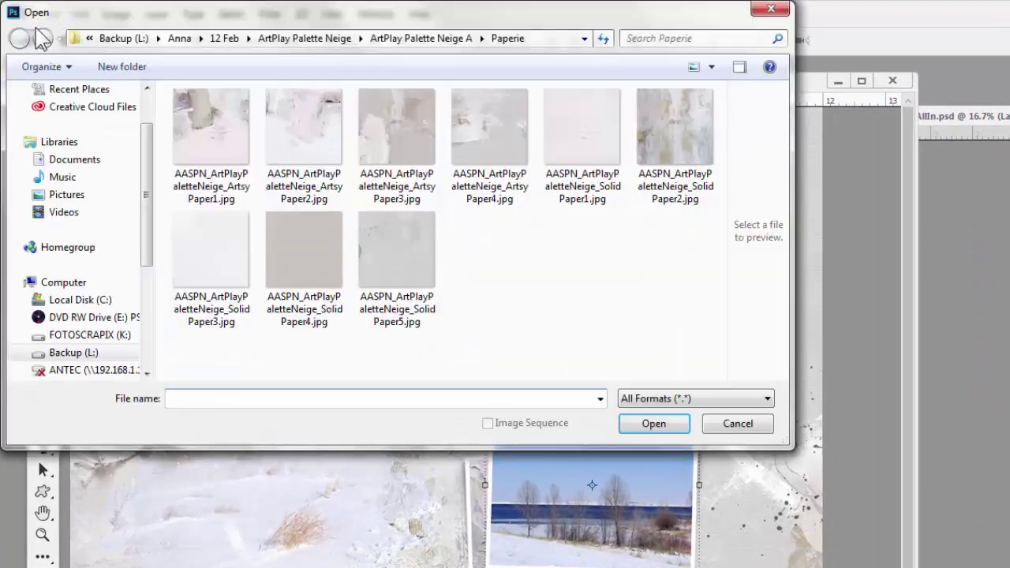
{"action": "left_click", "coordinate": [392, 41]}
{"action": "left_click", "coordinate": [225, 133]}
{"action": "double_click", "coordinate": [225, 136]}
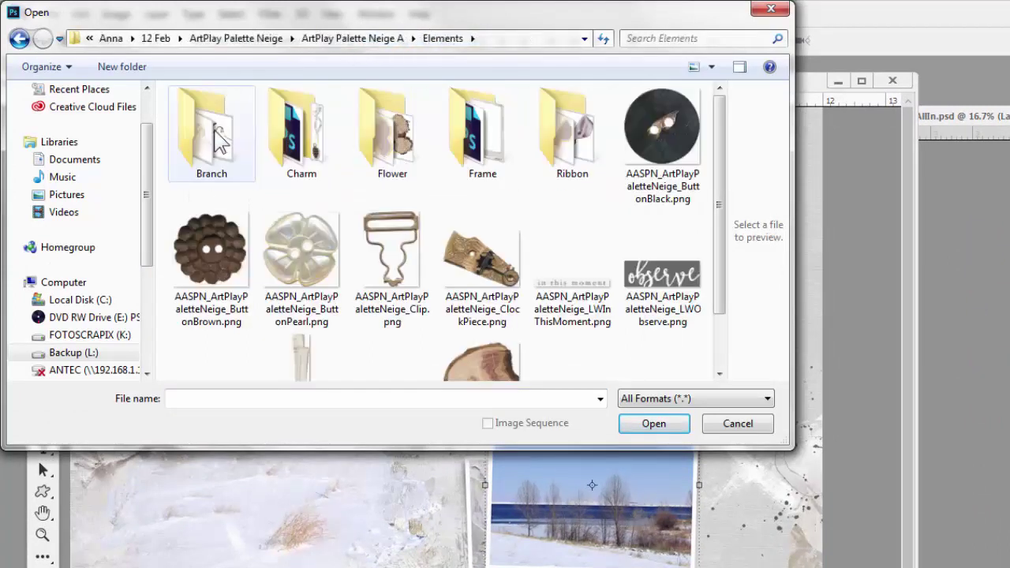
{"action": "left_click", "coordinate": [322, 259]}
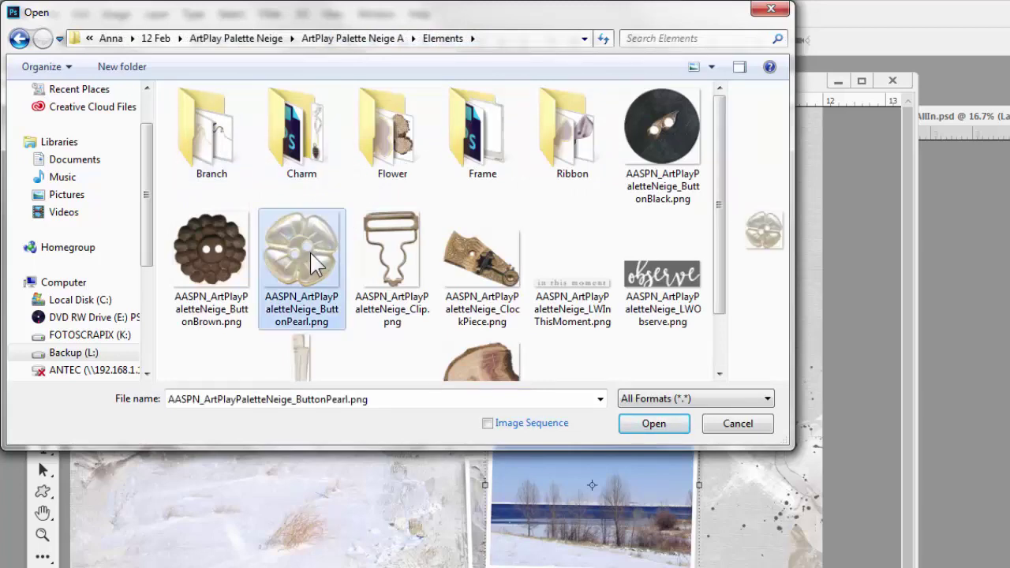
{"action": "double_click", "coordinate": [320, 261]}
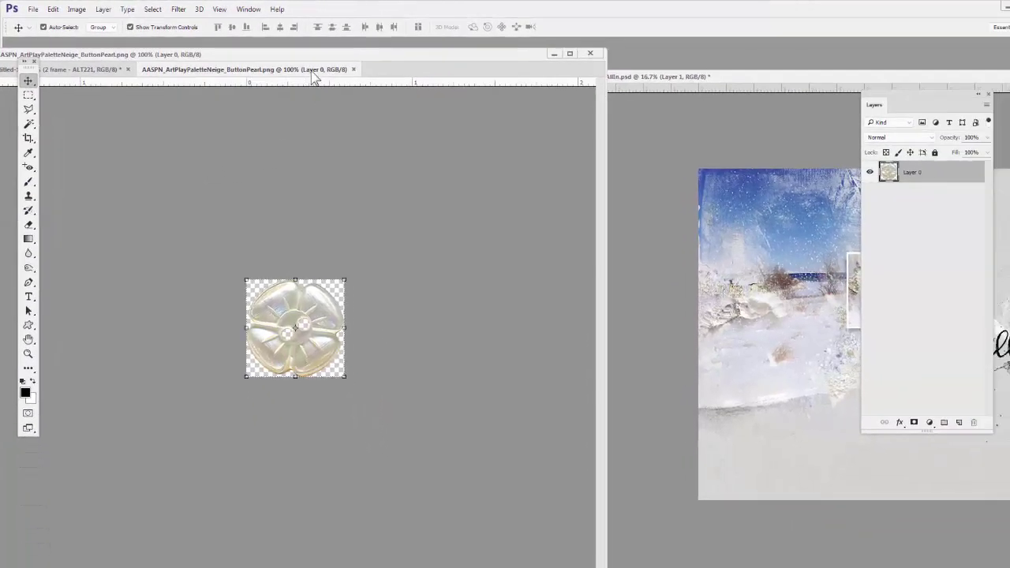
{"action": "left_click_drag", "start_coordinate": [313, 73], "coordinate": [132, 186]}
{"action": "left_click", "coordinate": [44, 26]}
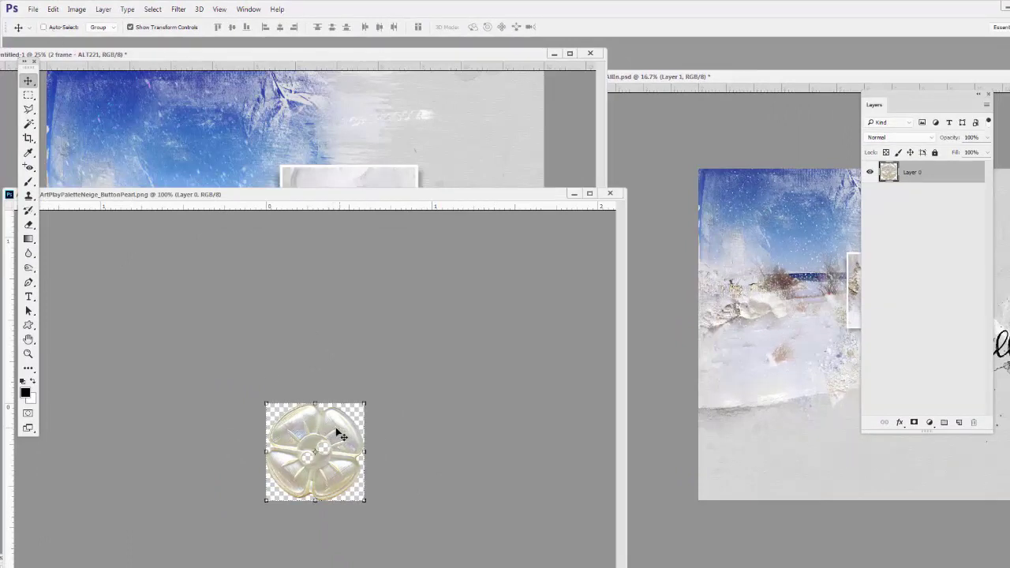
- Place the pearl beside the lower photo, add a distance-10 drop shadow, and close ButtonPearl.png
{"action": "left_click_drag", "start_coordinate": [348, 443], "coordinate": [474, 170]}
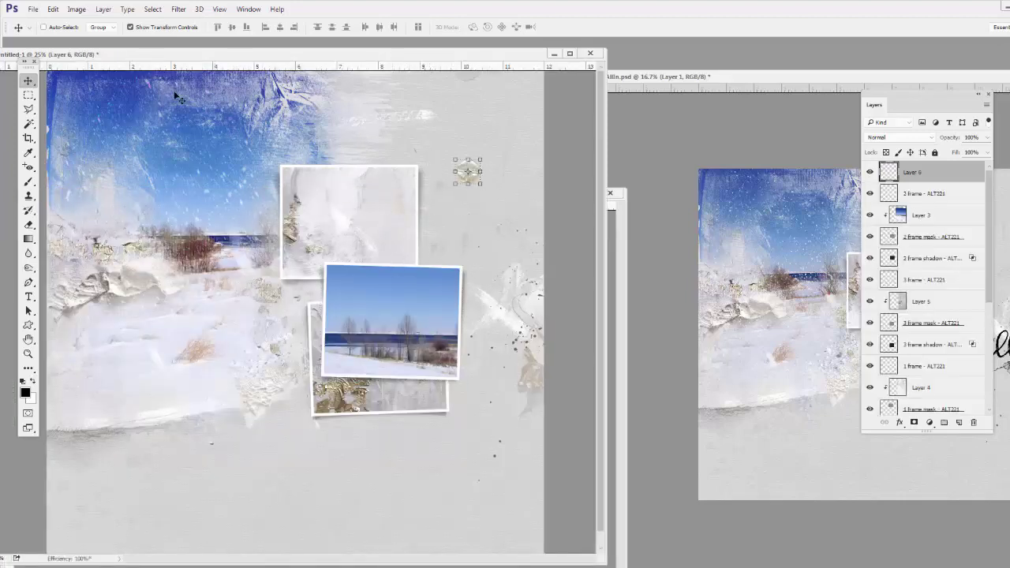
{"action": "left_click_drag", "start_coordinate": [474, 168], "coordinate": [526, 345]}
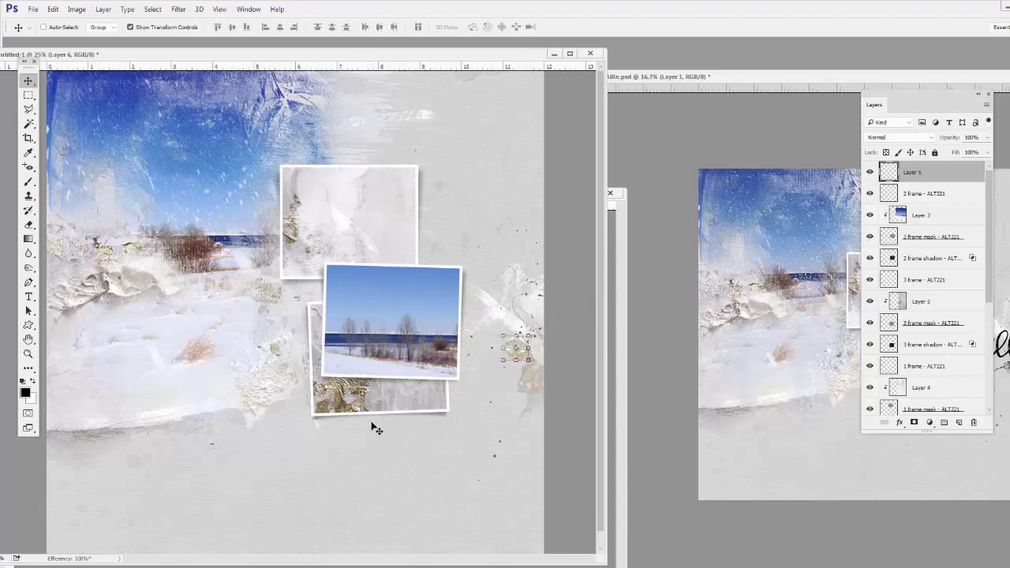
{"action": "left_click", "coordinate": [103, 8]}
{"action": "mouse_move", "coordinate": [119, 102]}
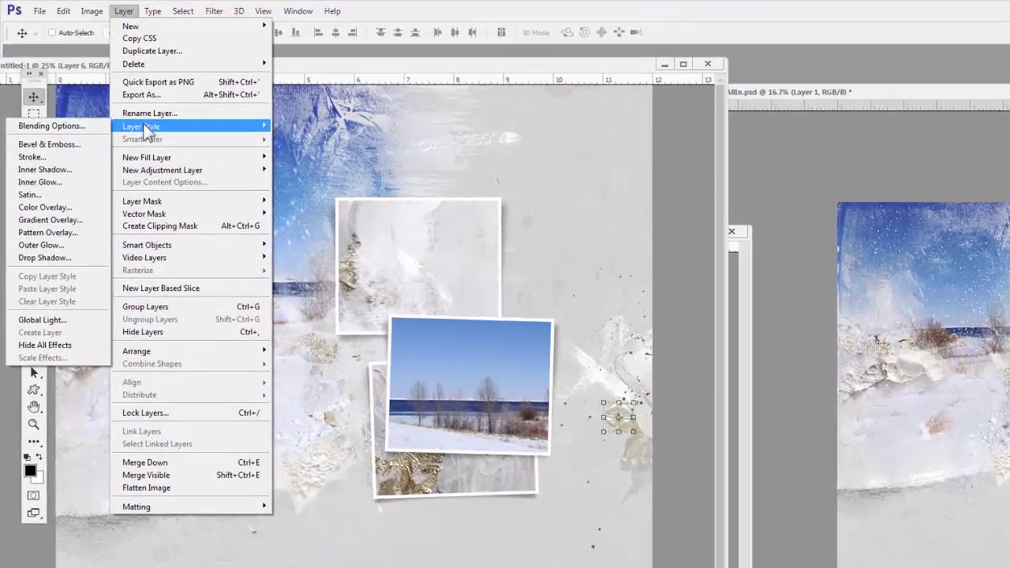
{"action": "left_click", "coordinate": [55, 256]}
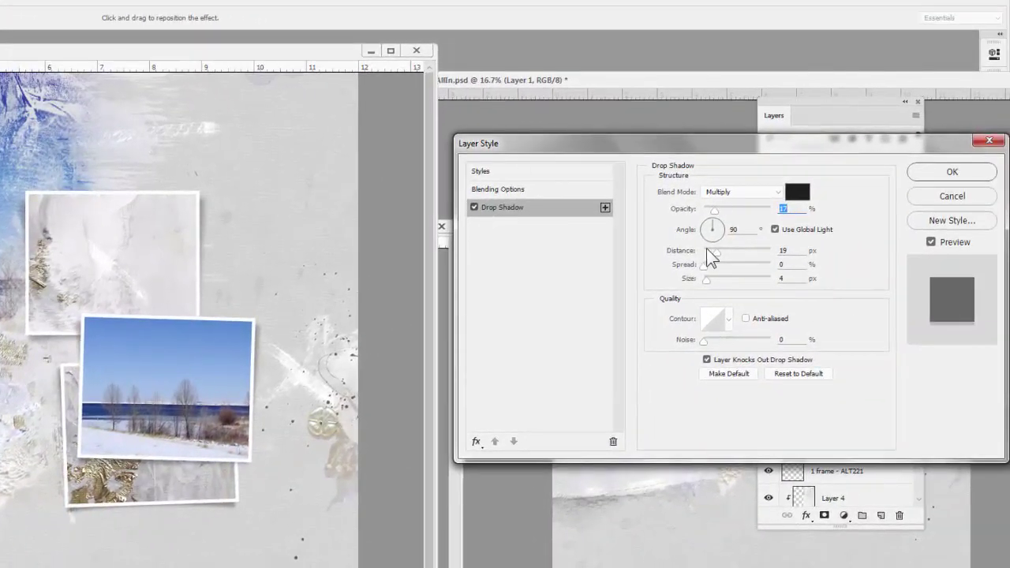
{"action": "left_click", "coordinate": [708, 250]}
{"action": "left_click", "coordinate": [947, 173]}
{"action": "left_click", "coordinate": [456, 251]}
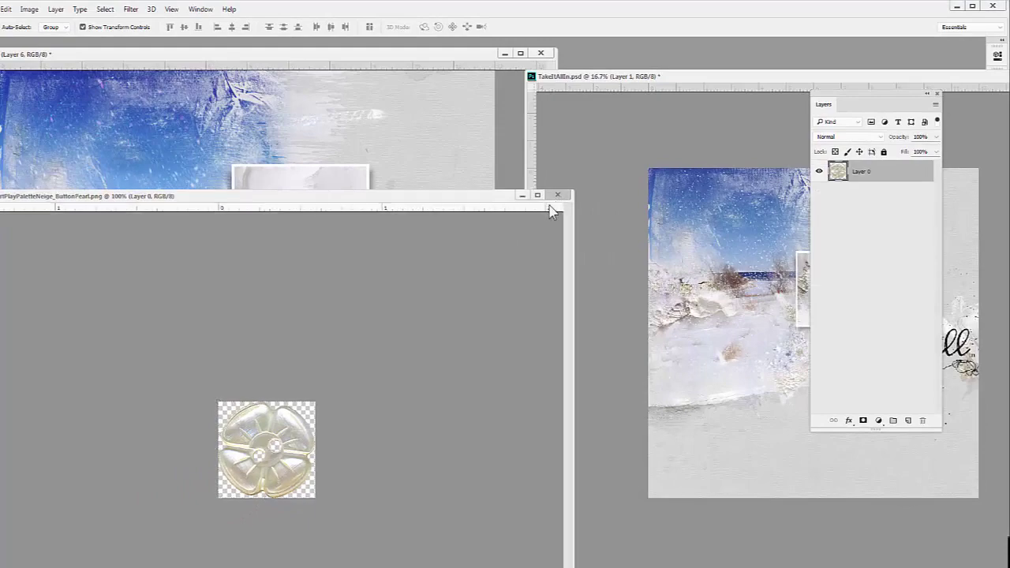
{"action": "left_click", "coordinate": [561, 193]}
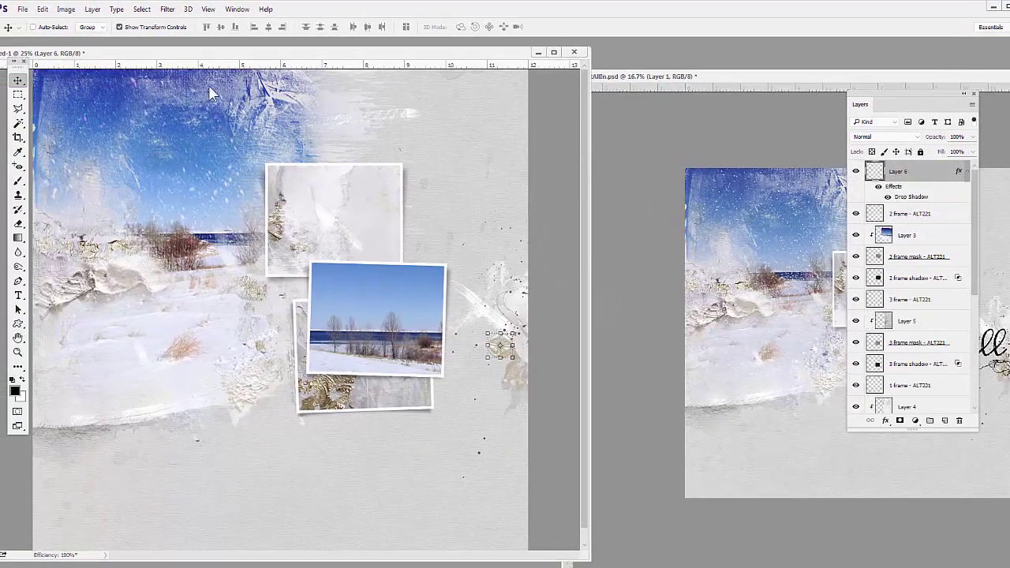
- Browse to 12 Feb > ButtonThreadz No 1 and open AASPN_ButtonThreadz1_1.png
{"action": "left_click", "coordinate": [23, 10]}
{"action": "left_click", "coordinate": [31, 29]}
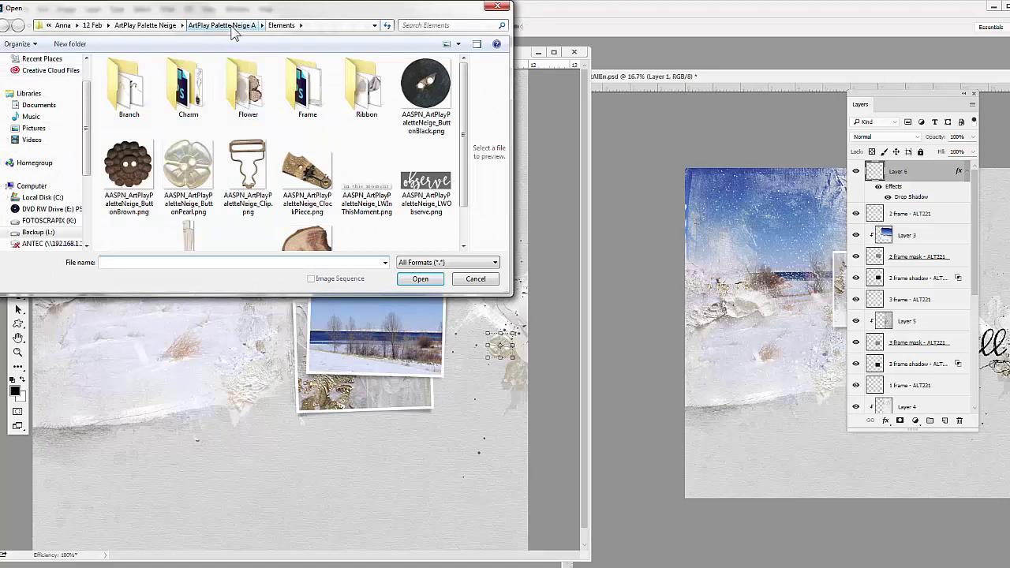
{"action": "left_click", "coordinate": [228, 26]}
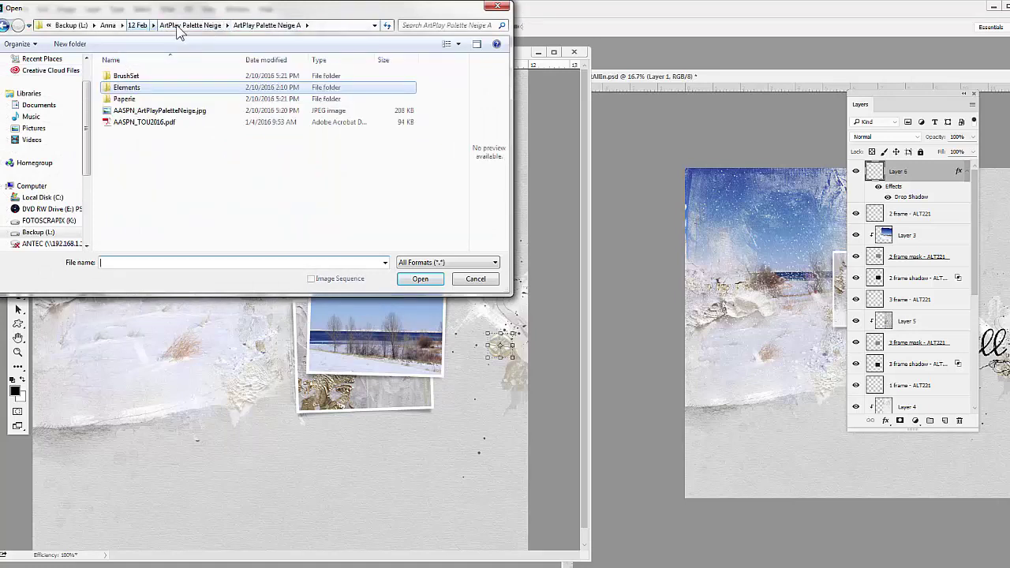
{"action": "left_click", "coordinate": [181, 27]}
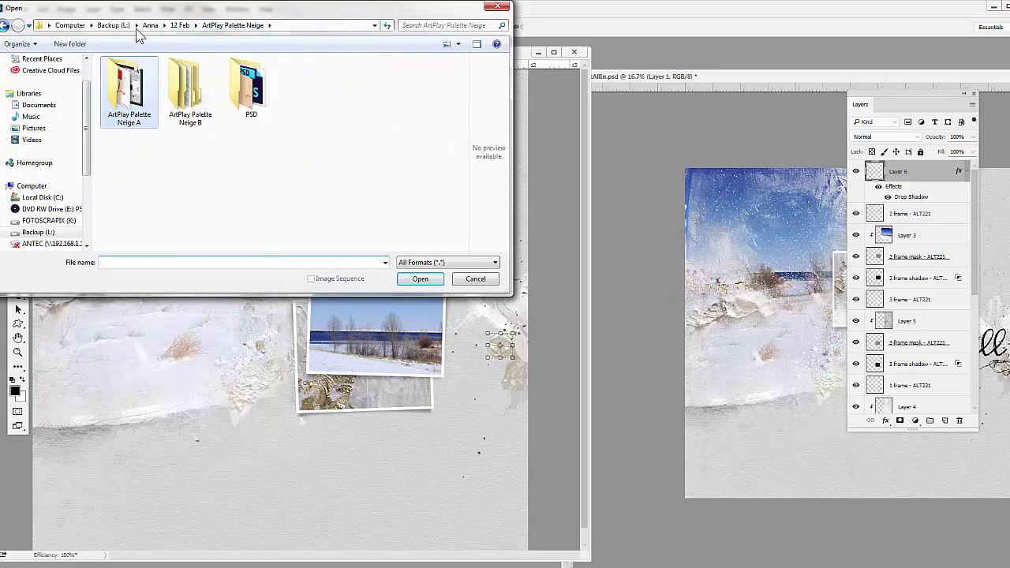
{"action": "left_click", "coordinate": [137, 24]}
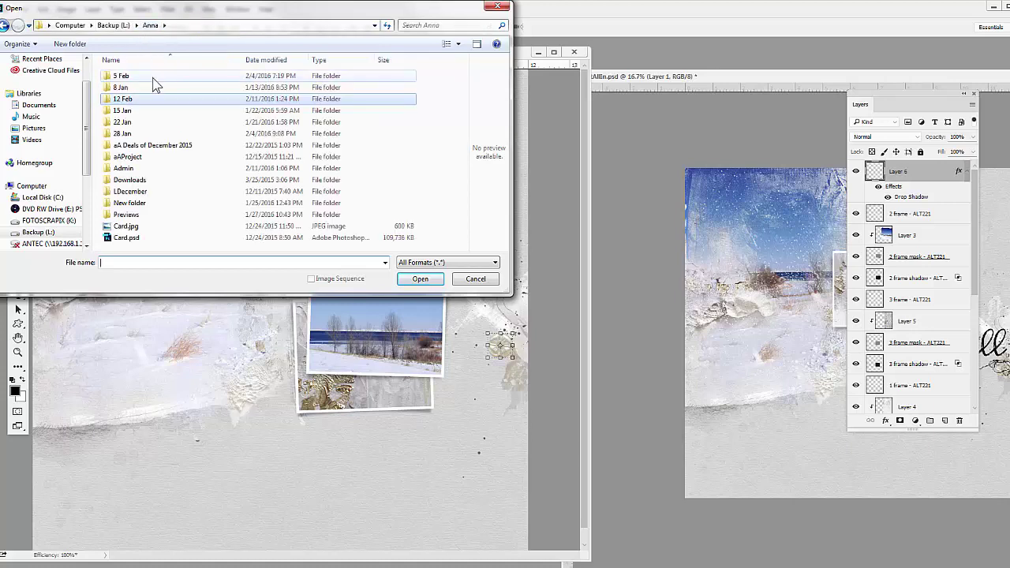
{"action": "double_click", "coordinate": [131, 100]}
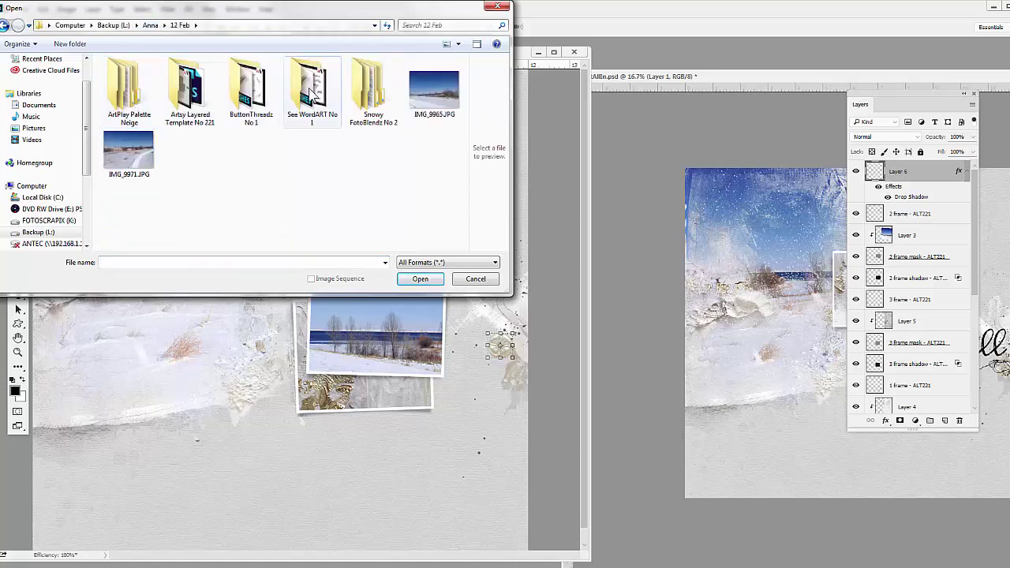
{"action": "left_click", "coordinate": [368, 92]}
{"action": "left_click", "coordinate": [245, 93]}
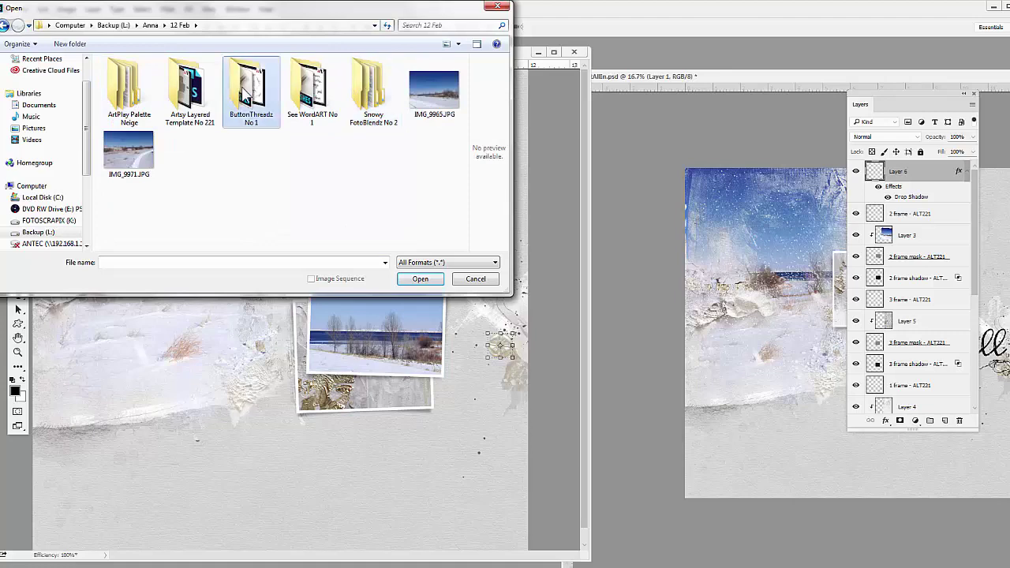
{"action": "double_click", "coordinate": [246, 92]}
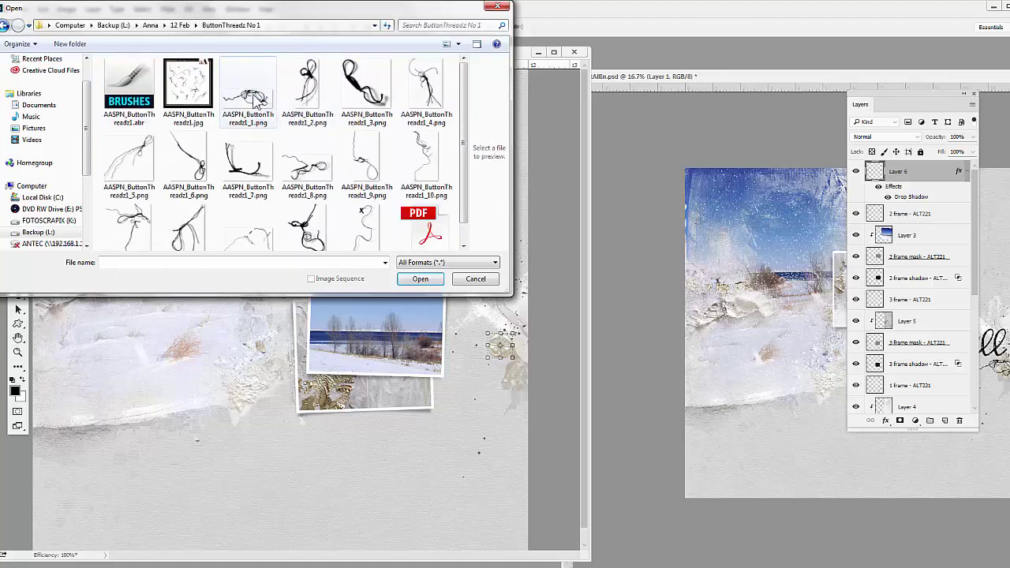
{"action": "left_click", "coordinate": [252, 98]}
{"action": "double_click", "coordinate": [252, 98]}
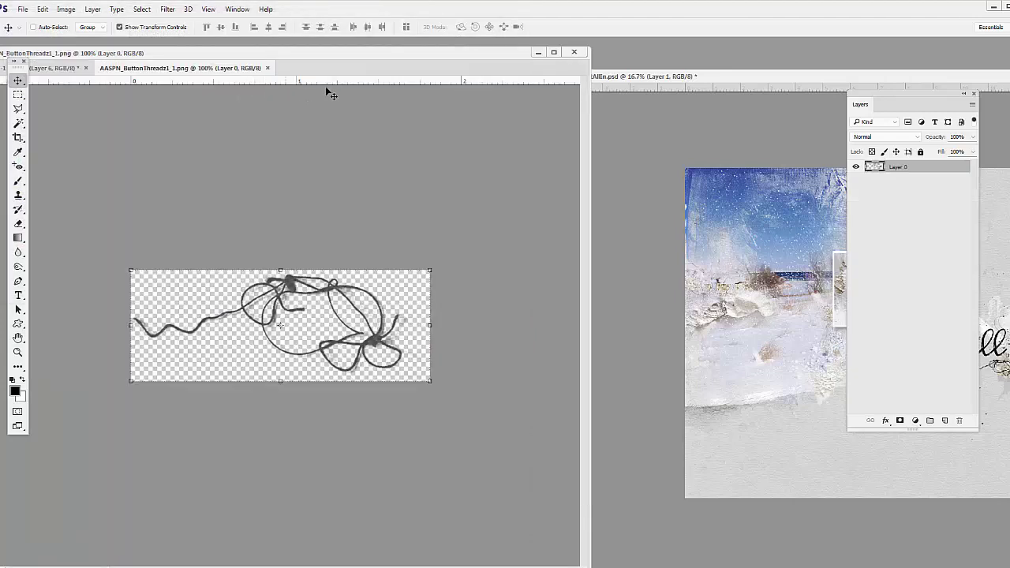
- Drag the black thread onto the layout beside the pearl button and close the thread file
{"action": "left_click_drag", "start_coordinate": [243, 87], "coordinate": [162, 234]}
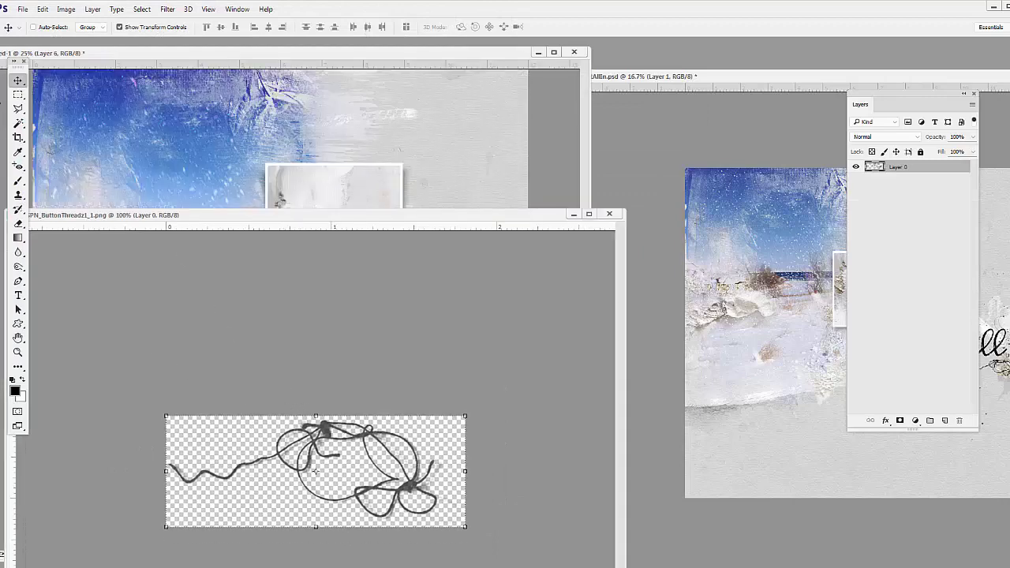
{"action": "left_click_drag", "start_coordinate": [328, 433], "coordinate": [515, 357]}
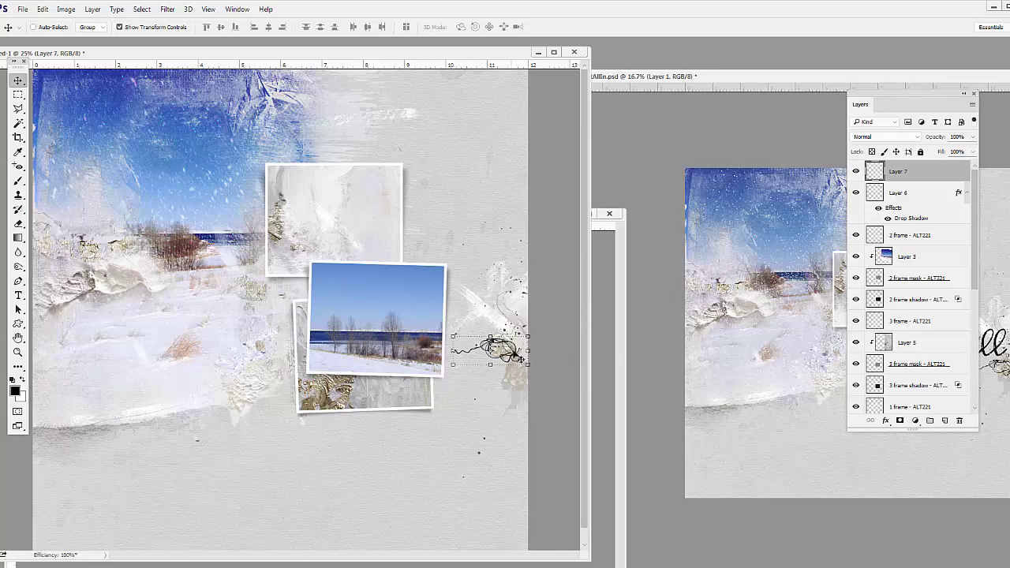
{"action": "left_click", "coordinate": [615, 278]}
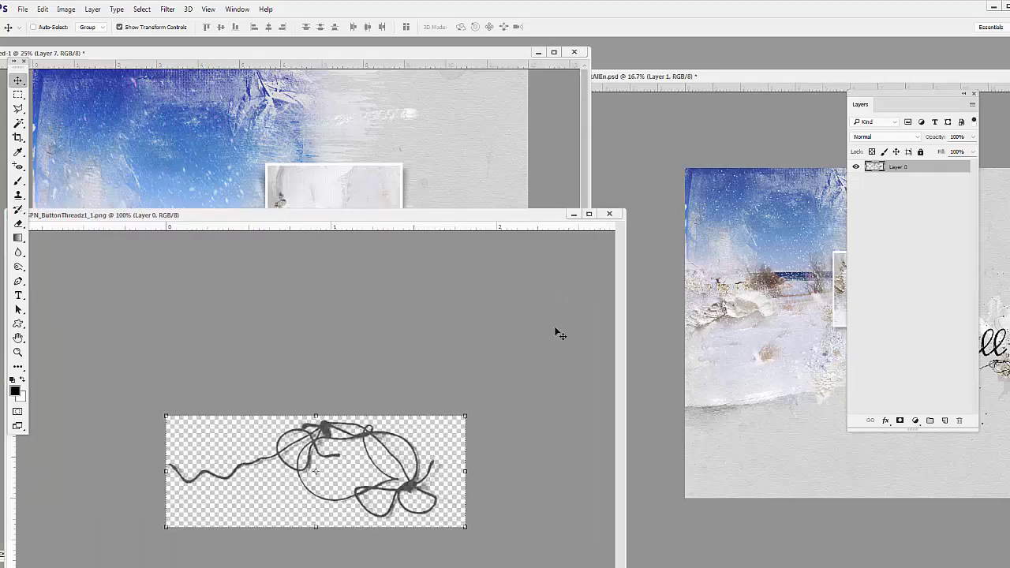
{"action": "left_click", "coordinate": [608, 215]}
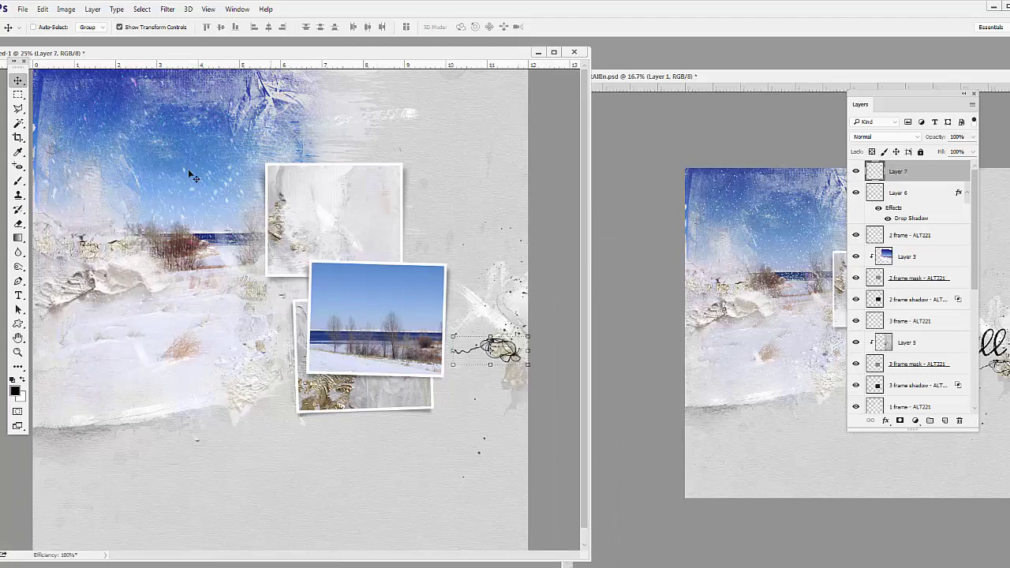
- Open AASPN_SeeWordART1_13.png from 12 Feb > See WordART No1 and float its document window
{"action": "left_click", "coordinate": [22, 9]}
{"action": "left_click", "coordinate": [22, 8]}
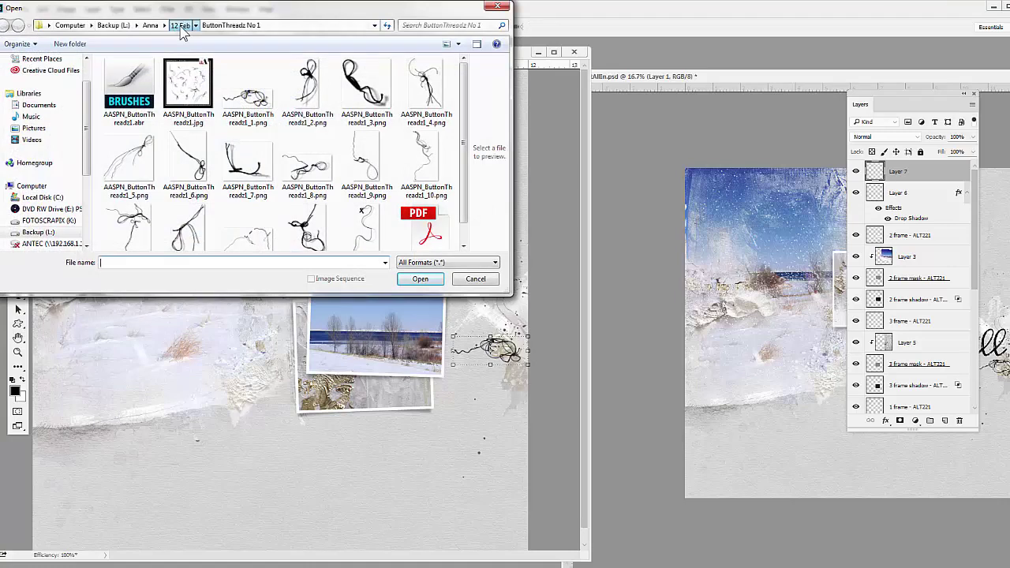
{"action": "left_click", "coordinate": [181, 26]}
{"action": "double_click", "coordinate": [314, 93]}
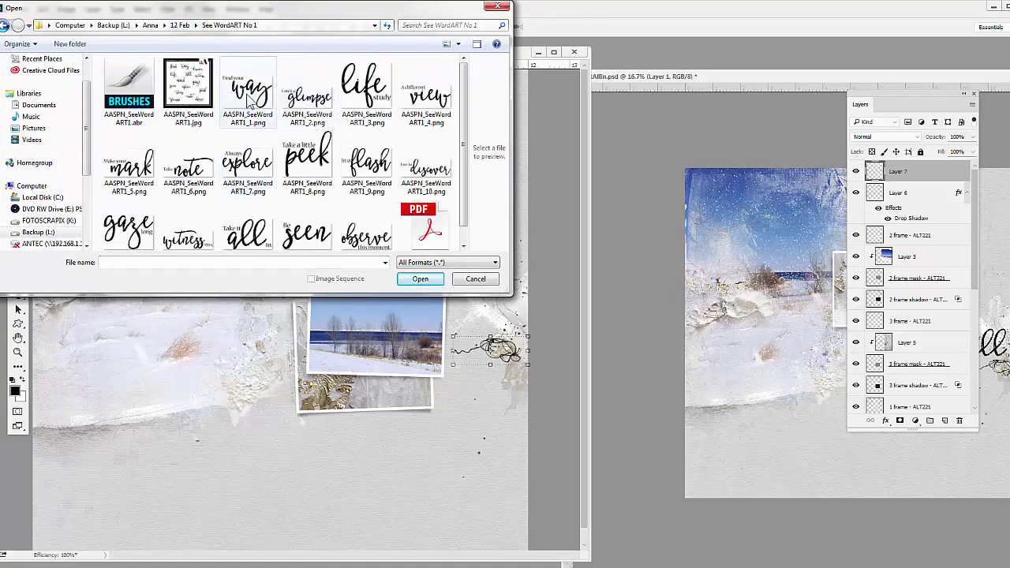
{"action": "scroll", "coordinate": [467, 110], "scroll_direction": "down", "scroll_amount": 1}
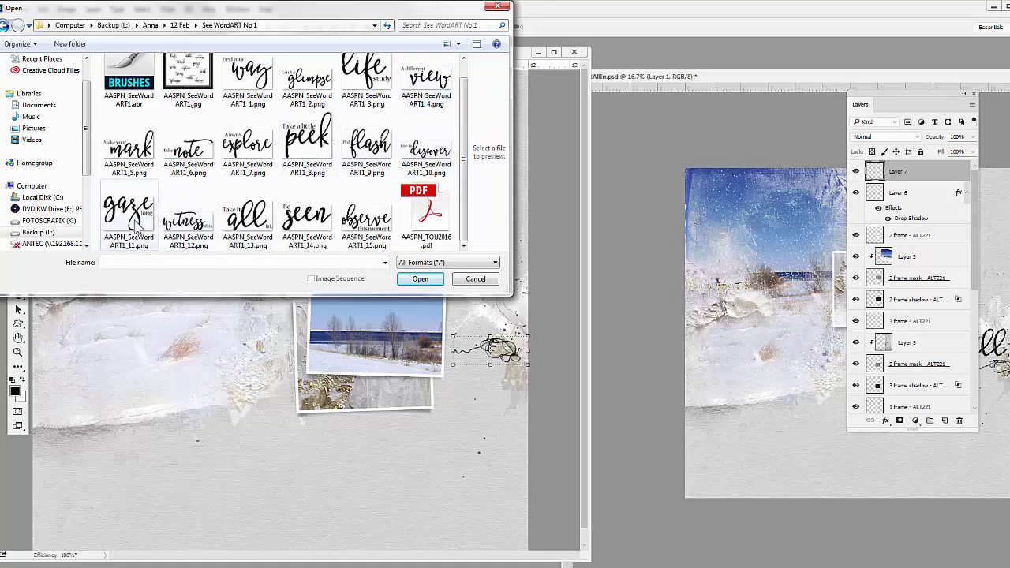
{"action": "double_click", "coordinate": [249, 224]}
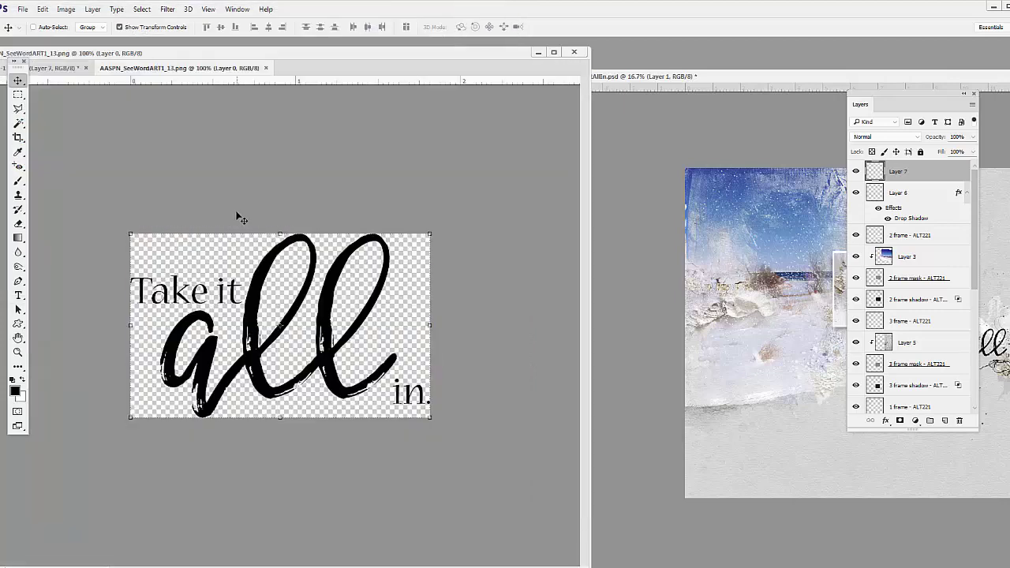
{"action": "left_click_drag", "start_coordinate": [210, 68], "coordinate": [484, 297]}
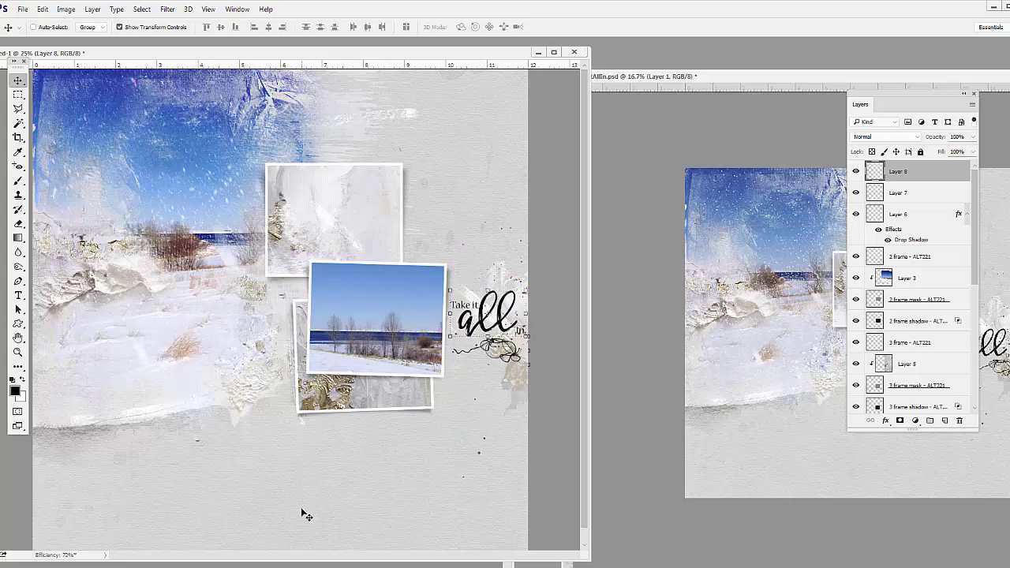